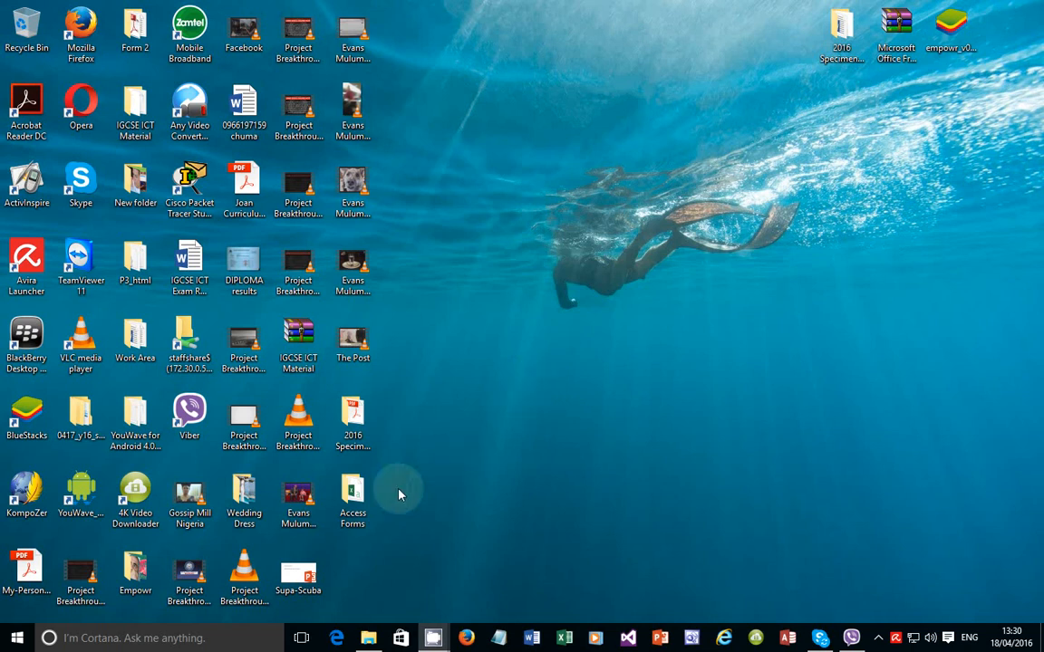
# Step: Open Student_DB from the Access Forms folder in Notepad, select its student records, then close Notepad
pyautogui.click(353, 498)
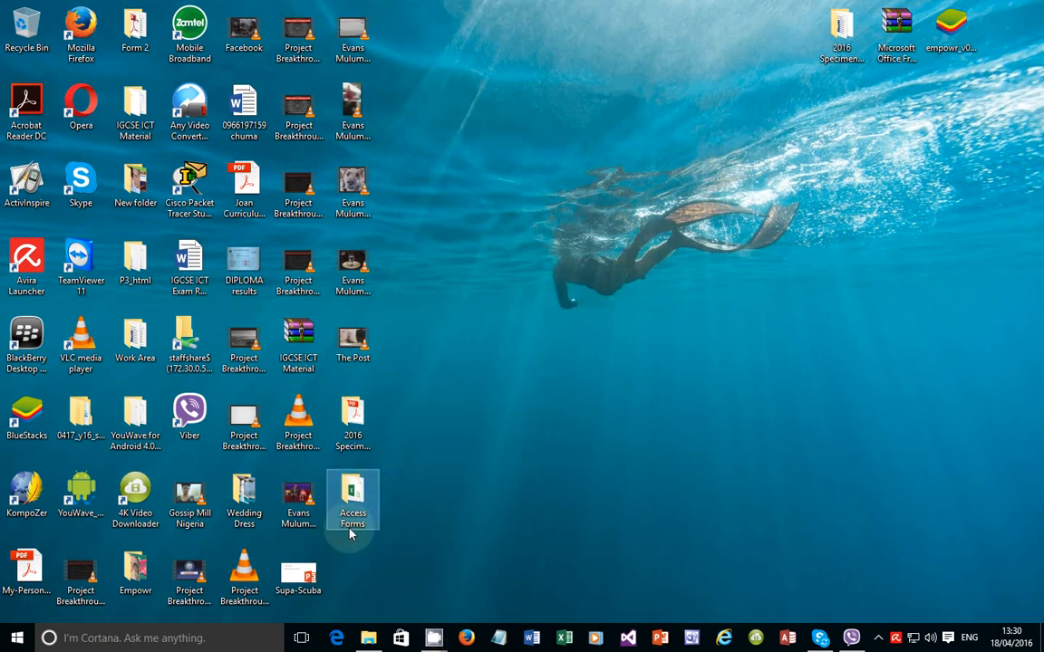
pyautogui.doubleClick(353, 517)
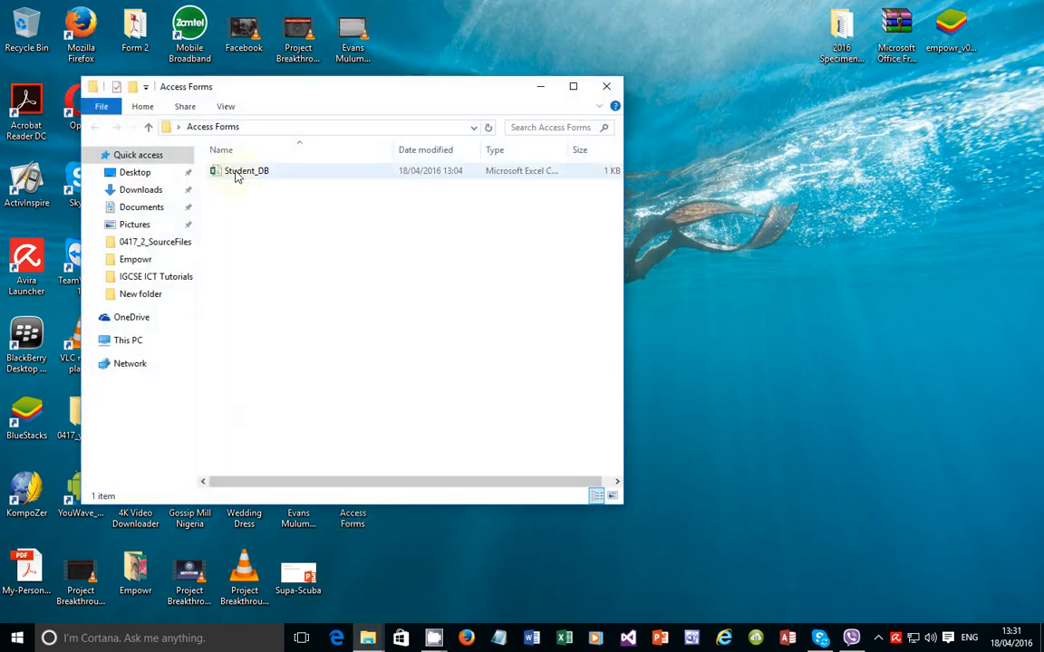
pyautogui.rightClick(237, 174)
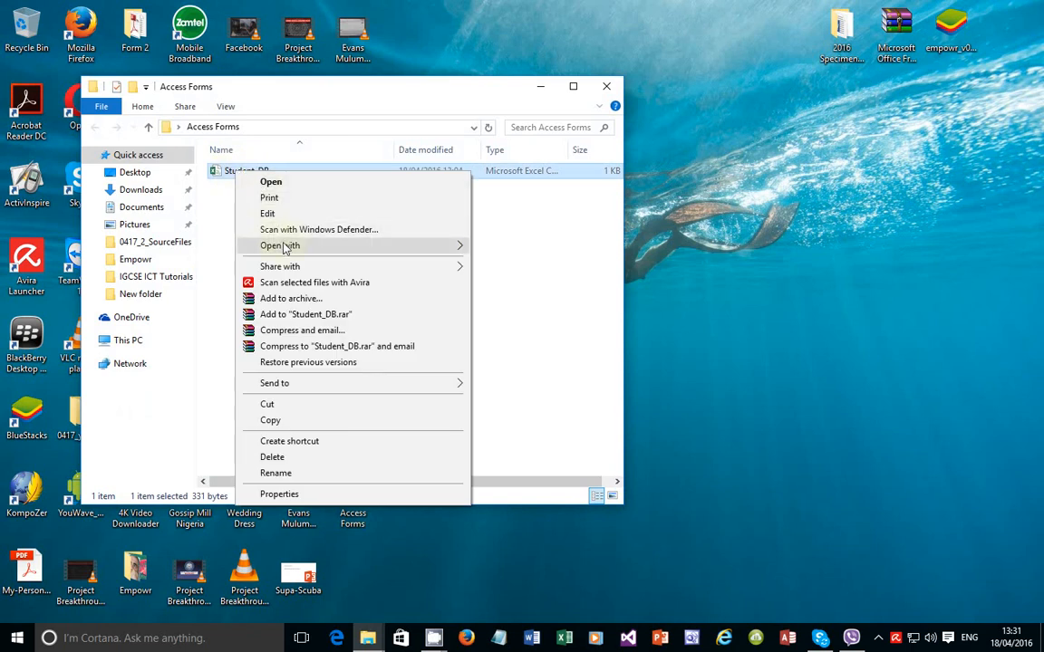
pyautogui.moveTo(299, 246)
pyautogui.click(530, 265)
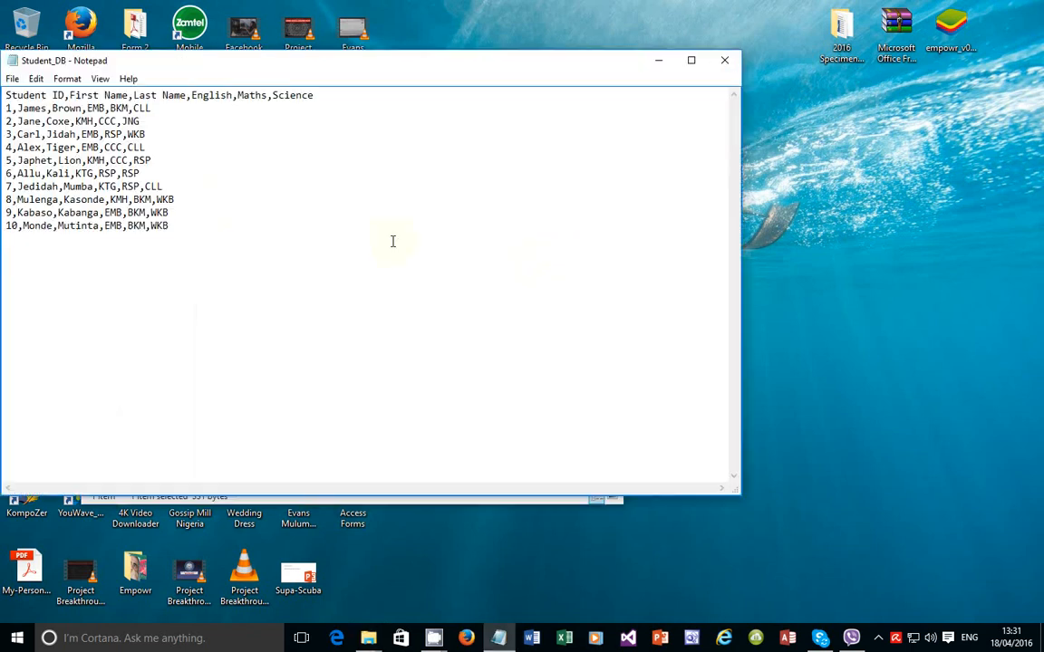
pyautogui.moveTo(247, 255); pyautogui.dragTo(4, 93)
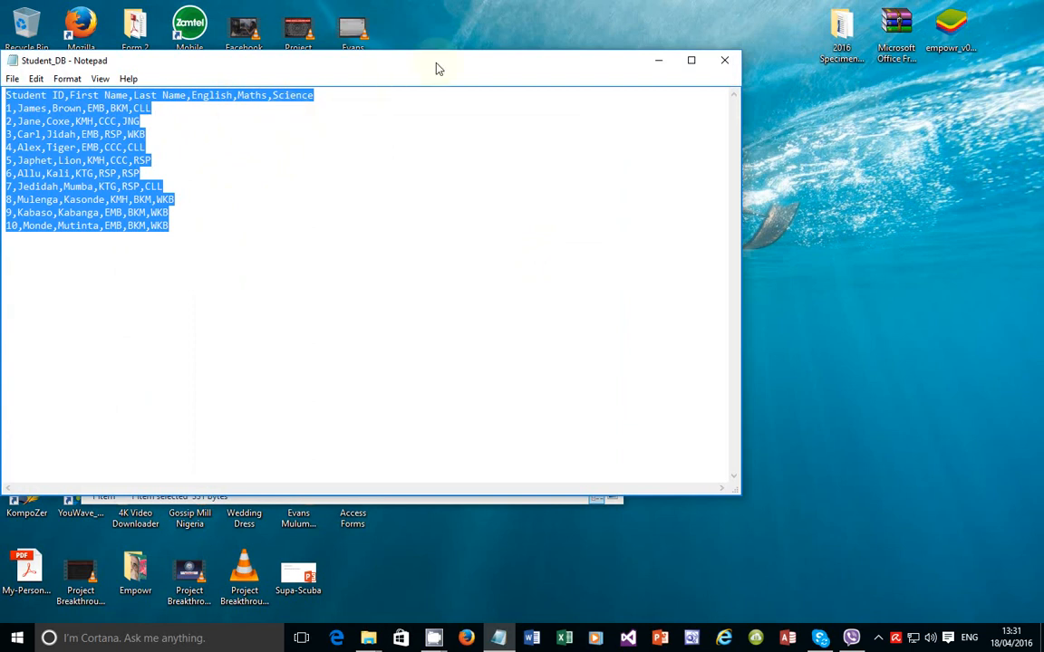
pyautogui.click(723, 60)
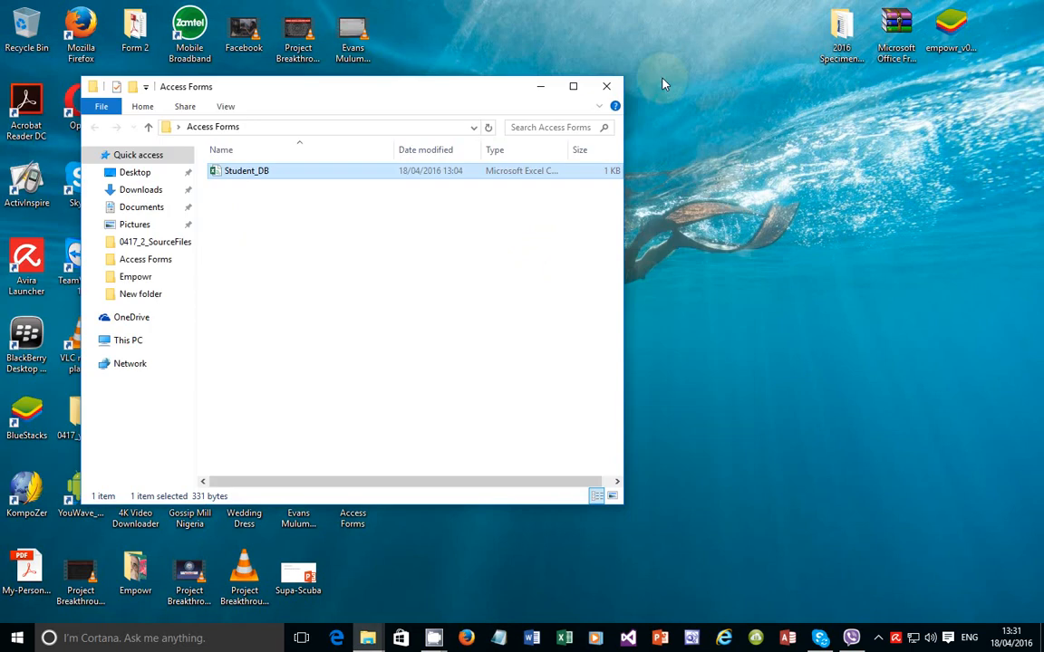
# Step: Close the folder window and create a new blank desktop database named Database4 in Access
pyautogui.click(606, 87)
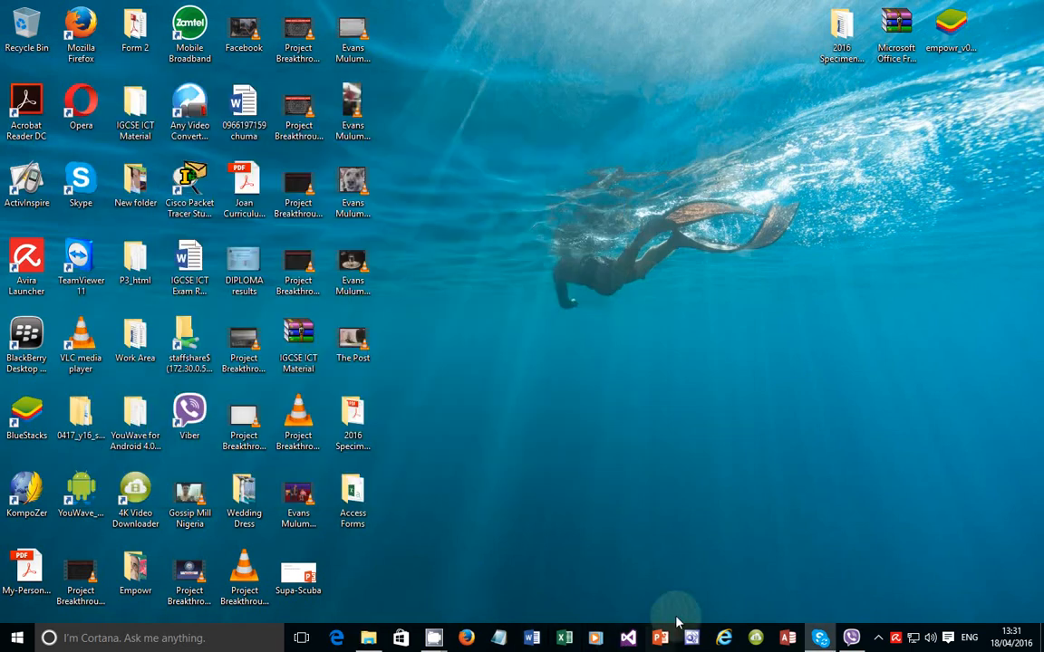
pyautogui.click(785, 640)
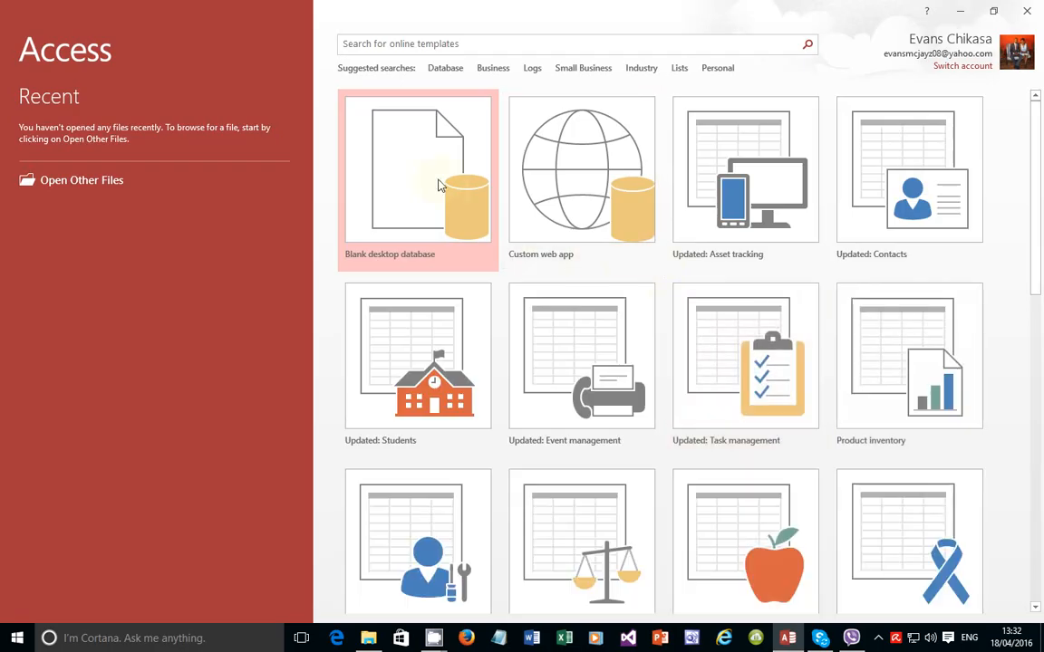
pyautogui.click(439, 185)
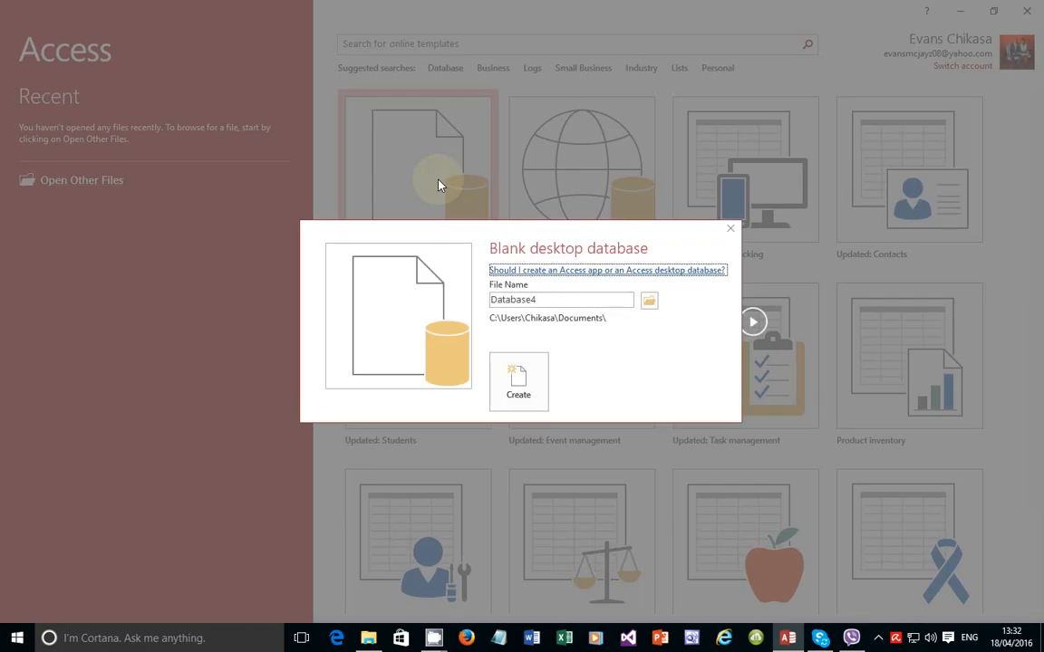
pyautogui.click(534, 386)
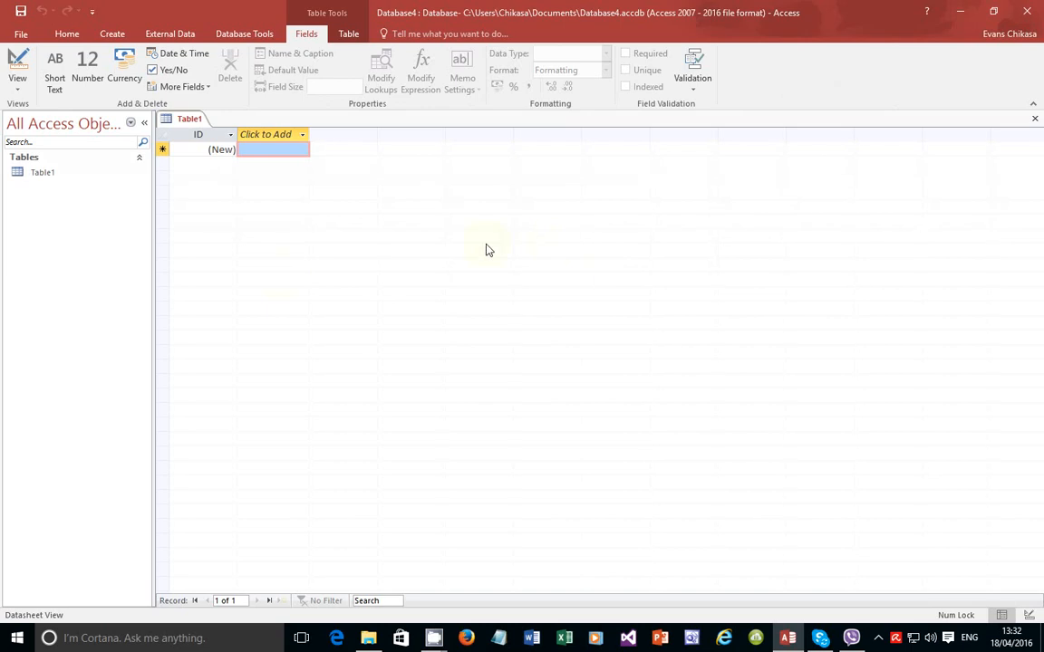
# Step: Try deleting the default Table1, close its datasheet, and show the External Data options
pyautogui.click(41, 173)
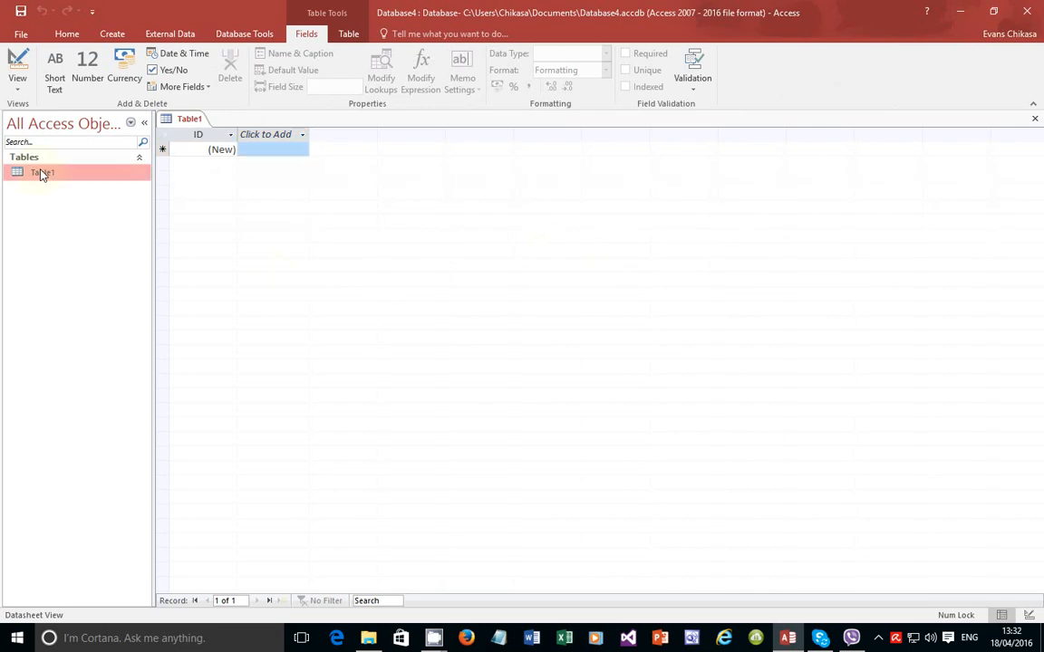
pyautogui.rightClick(40, 173)
pyautogui.click(84, 289)
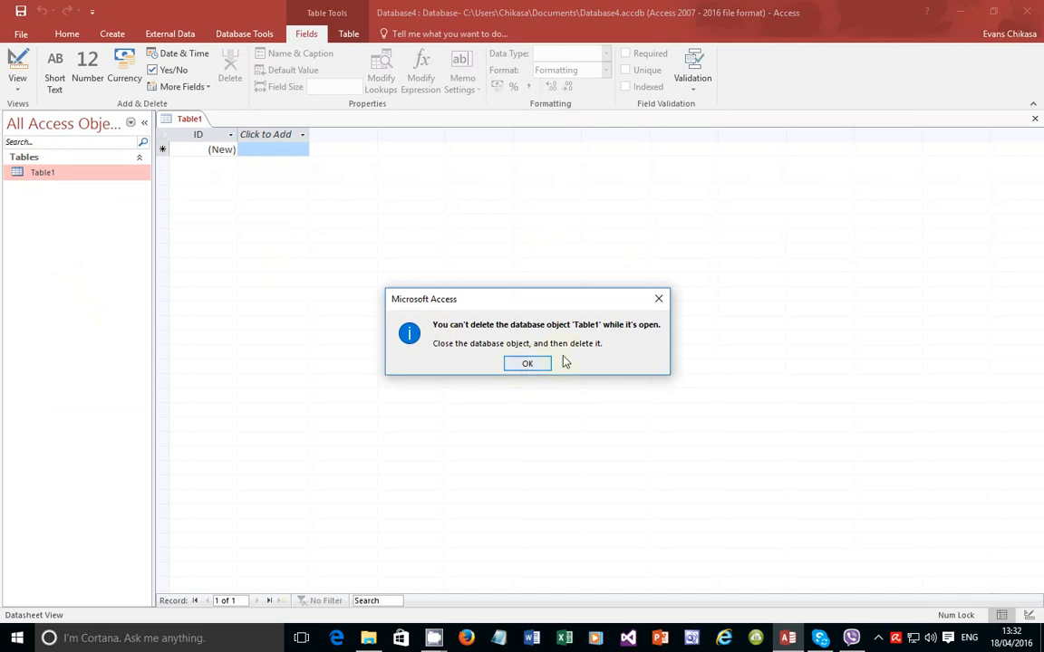
pyautogui.click(527, 364)
pyautogui.click(1034, 118)
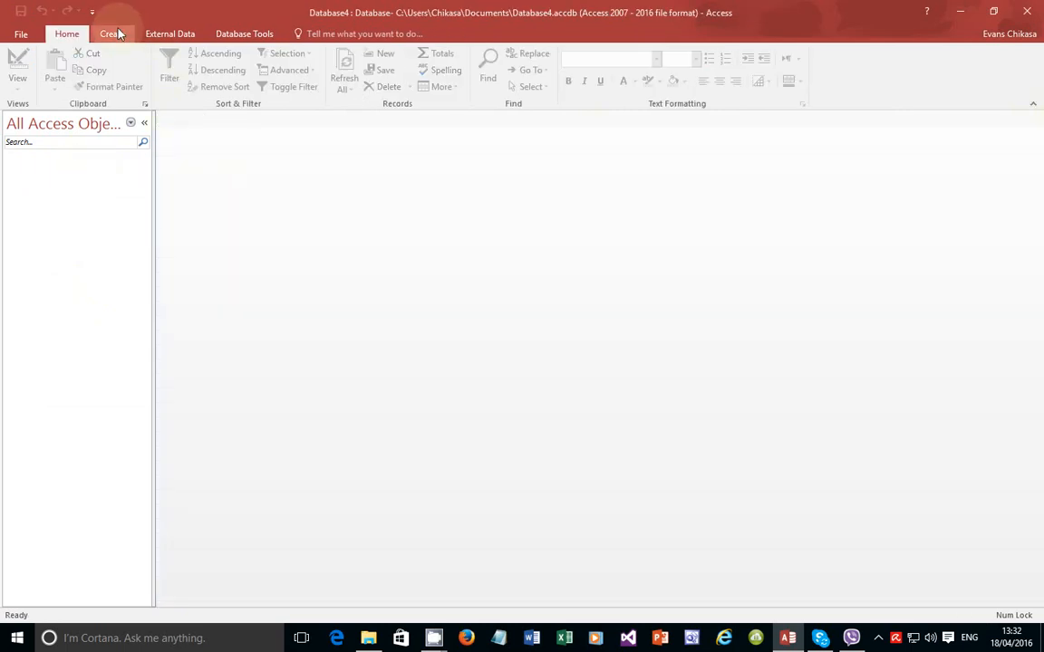
pyautogui.click(170, 33)
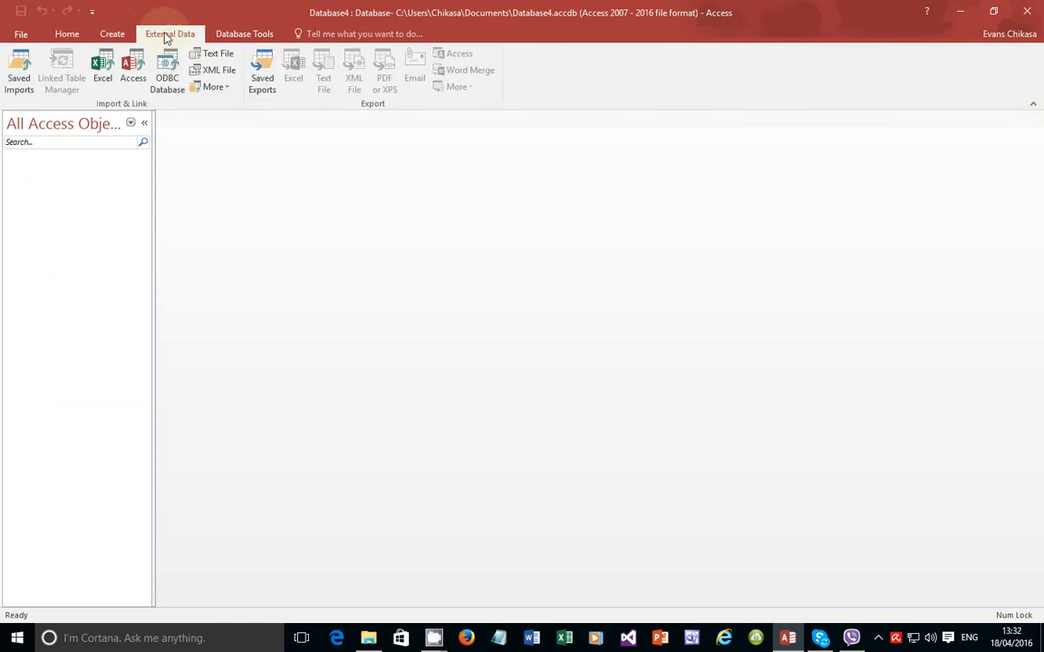
# Step: Pick Desktop > Access Forms > Student_DB as the text file to import and launch the Import Text Wizard
pyautogui.click(212, 54)
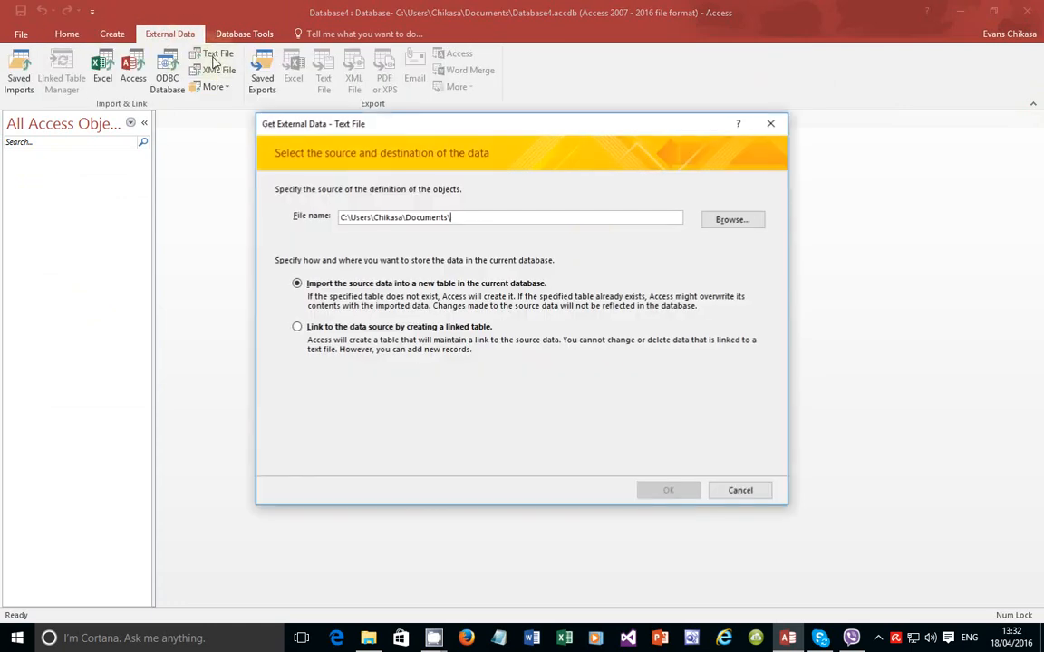
pyautogui.click(734, 219)
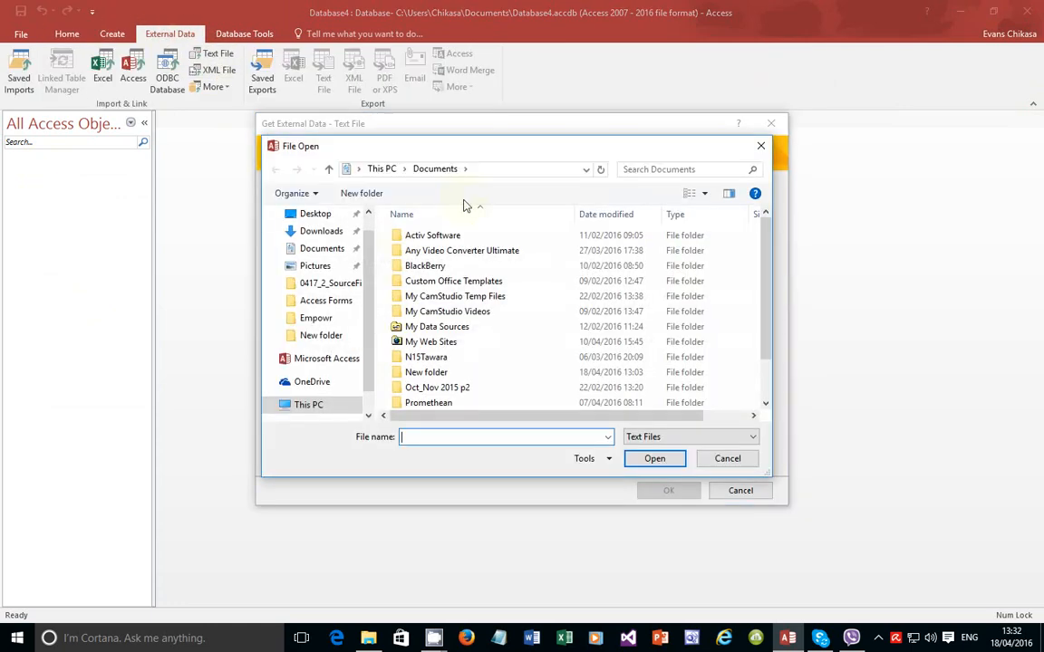
pyautogui.click(335, 220)
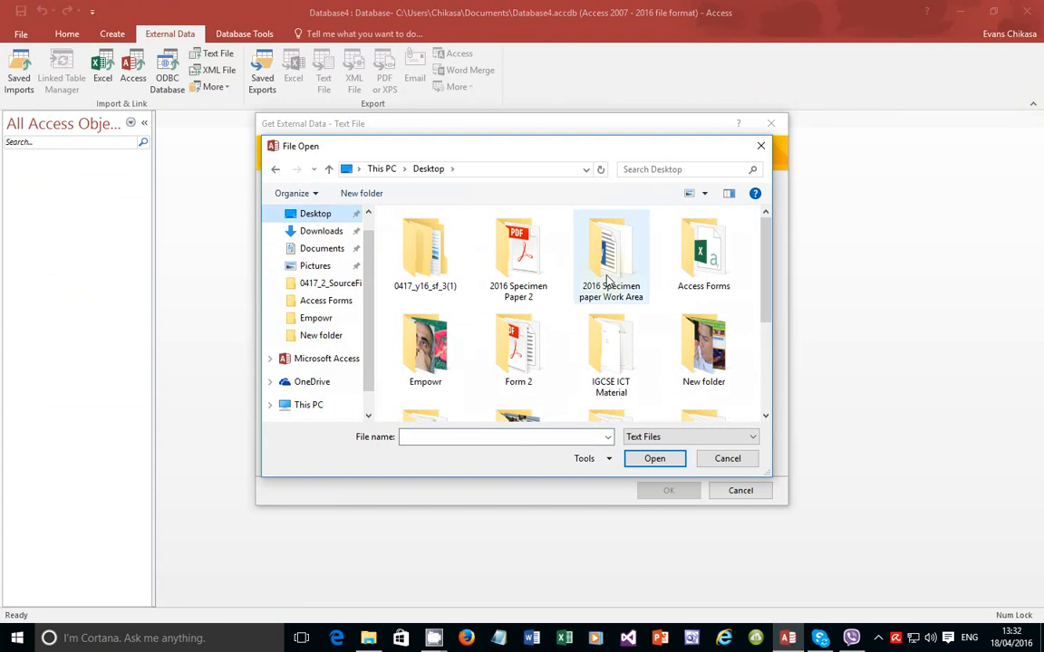
pyautogui.doubleClick(701, 265)
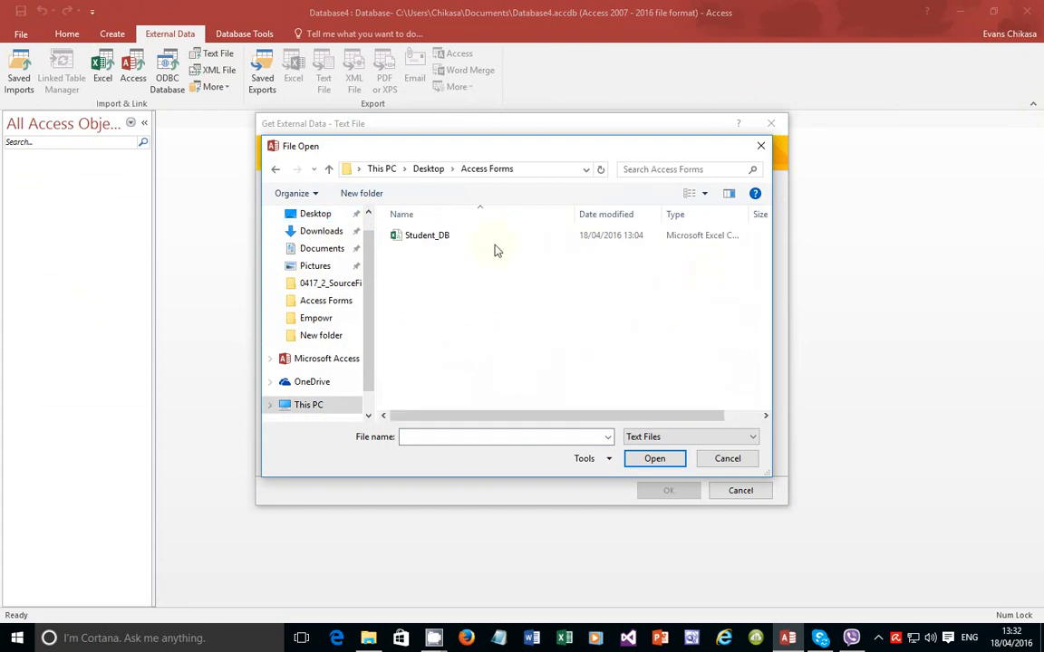
pyautogui.click(447, 237)
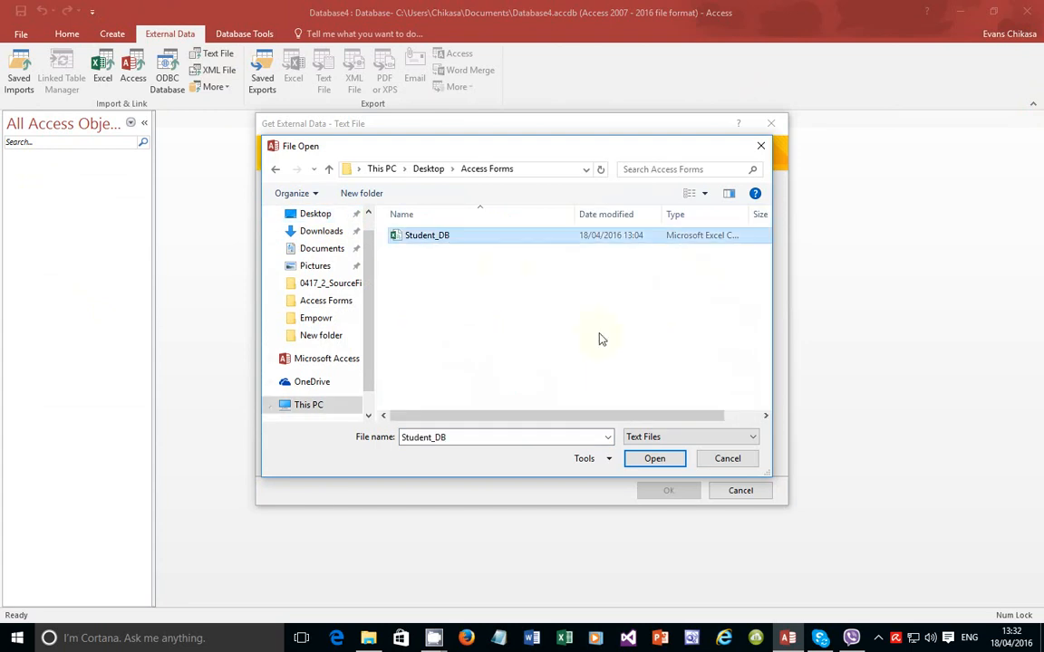
pyautogui.click(636, 458)
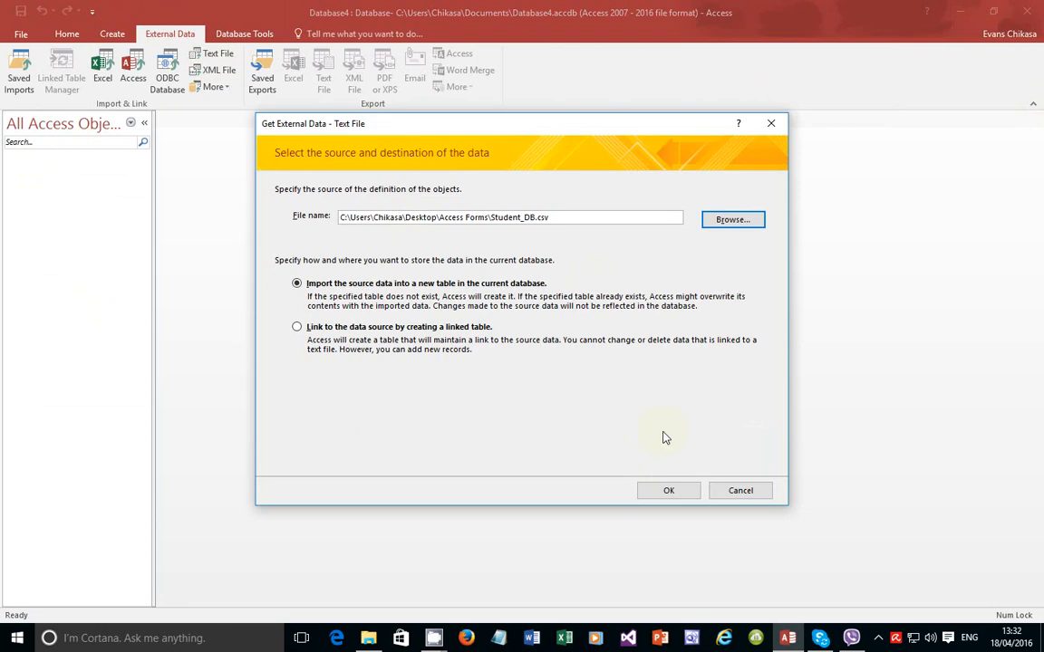
pyautogui.click(666, 491)
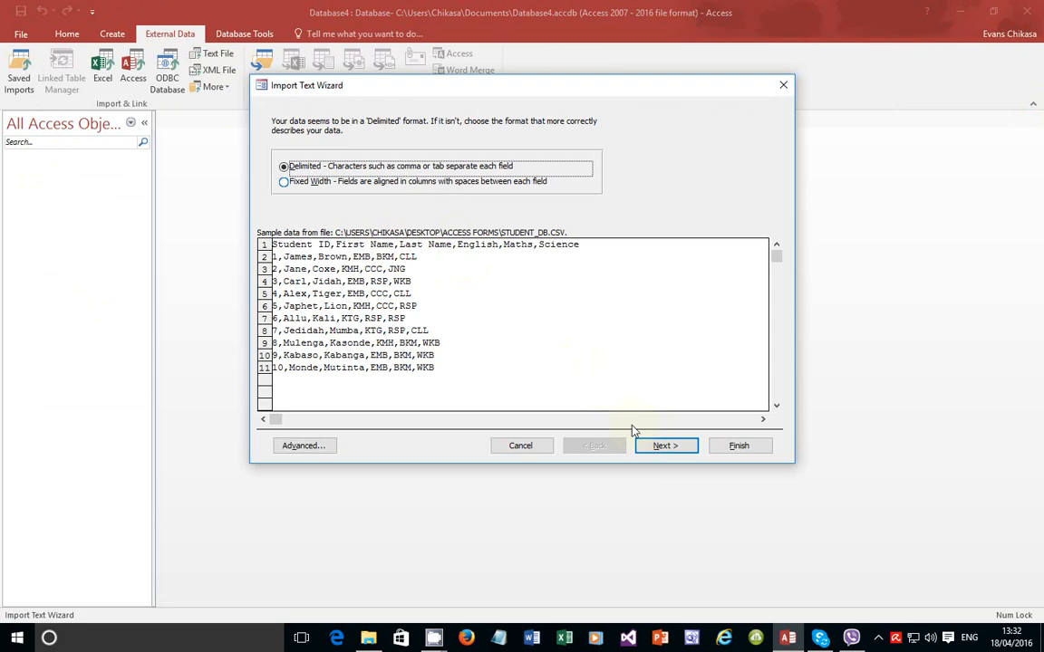
# Step: Use comma delimiting with the first row as field names, checking the Advanced field specification
pyautogui.click(662, 446)
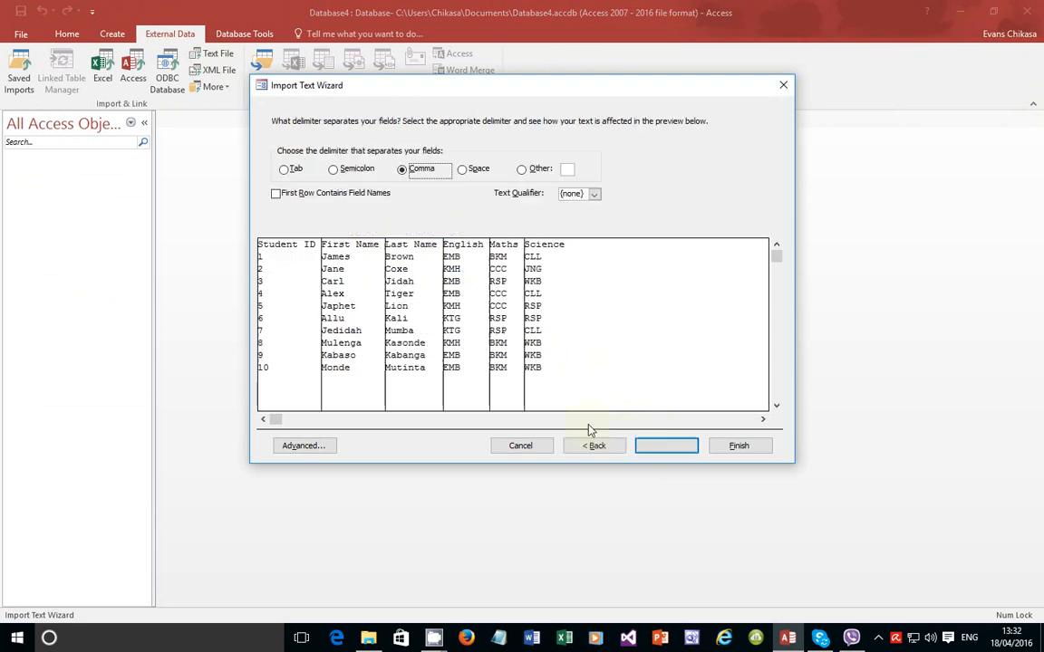
pyautogui.click(320, 198)
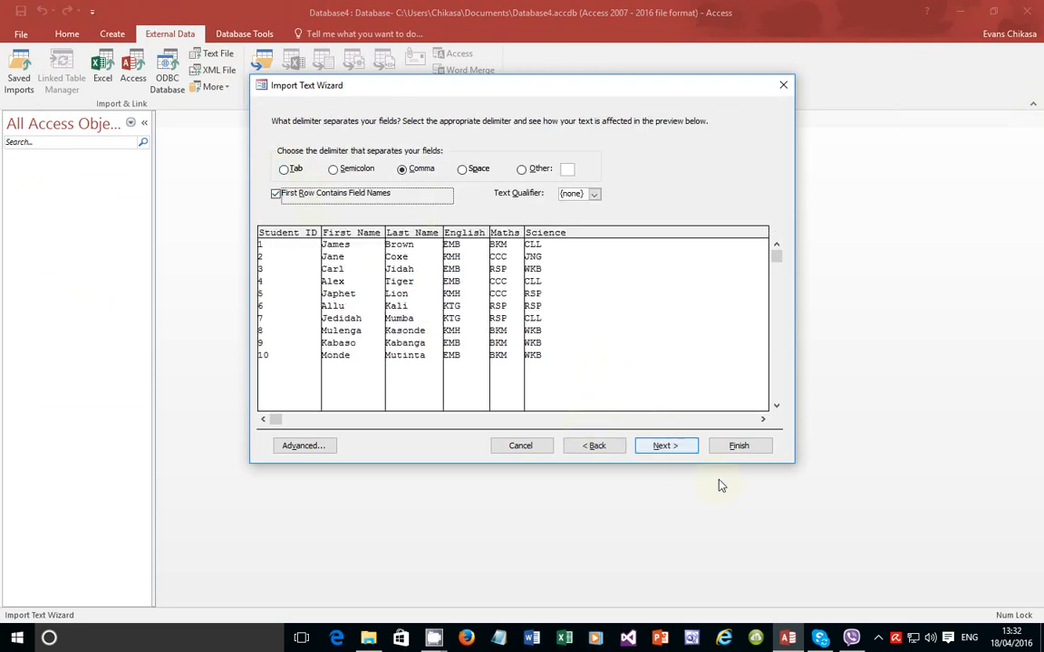
pyautogui.click(322, 446)
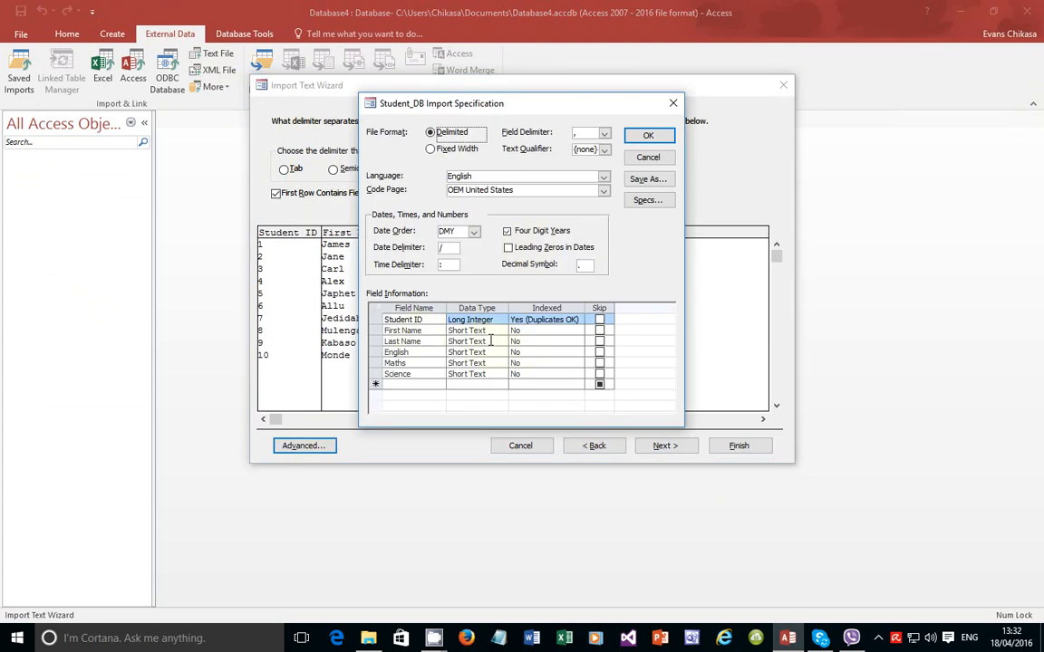
pyautogui.moveTo(480, 101); pyautogui.dragTo(712, 85)
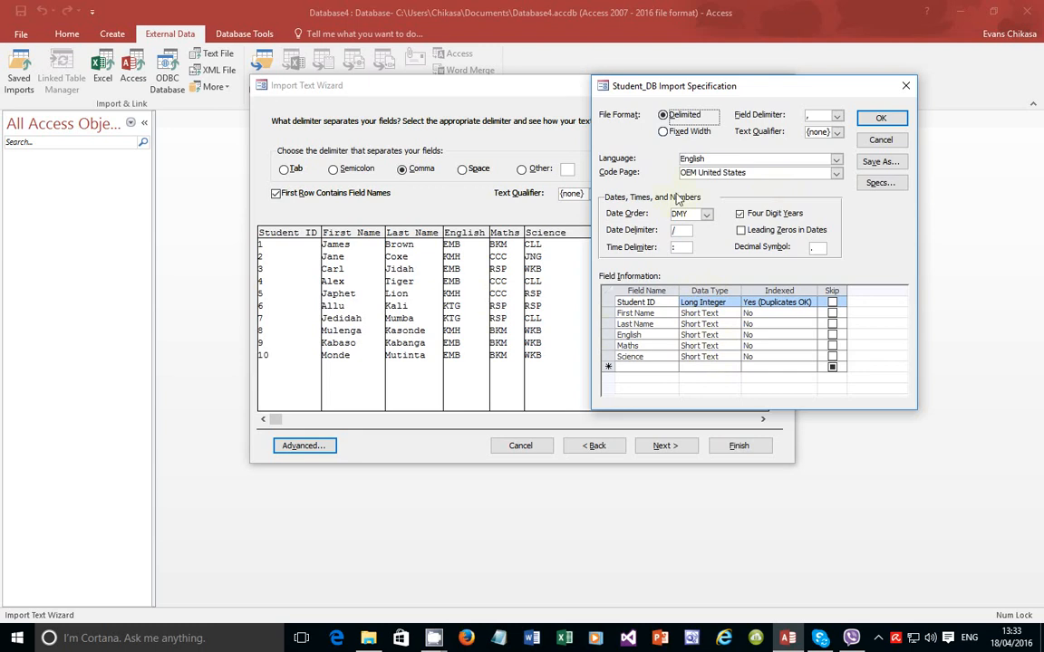
pyautogui.click(875, 119)
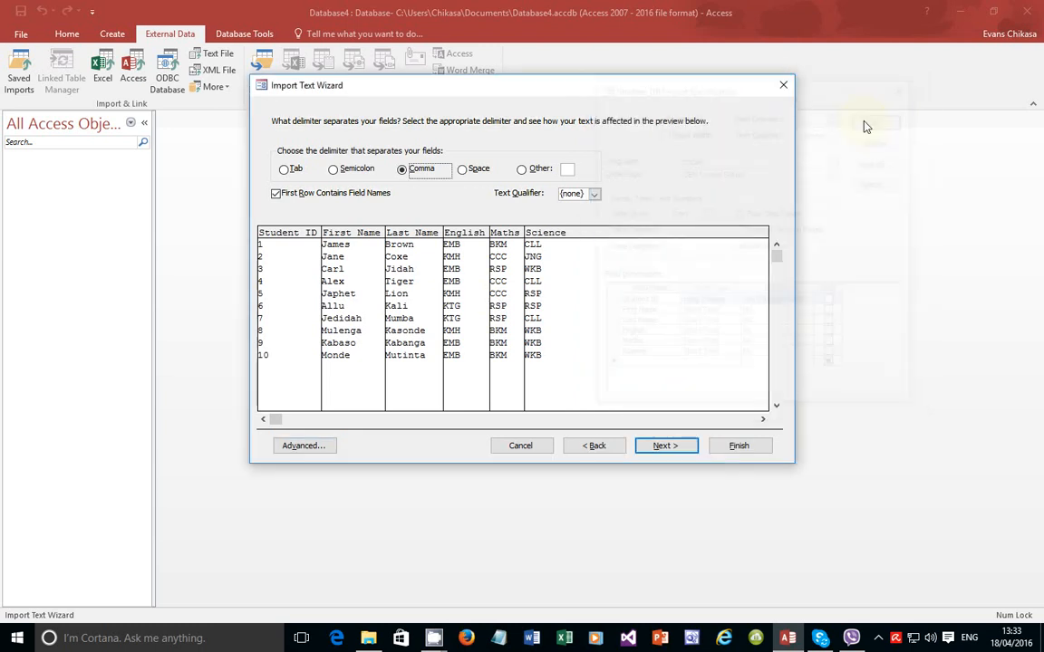
# Step: Set Student ID as primary key and finish importing into Student_DB without saving import steps
pyautogui.click(666, 445)
pyautogui.click(665, 445)
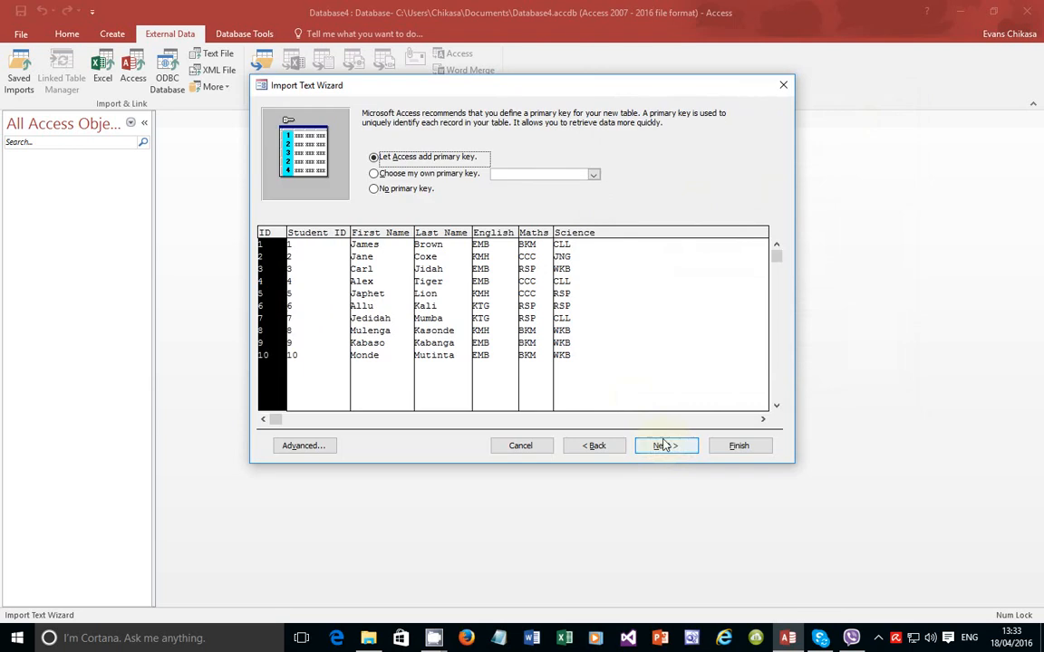
pyautogui.click(426, 173)
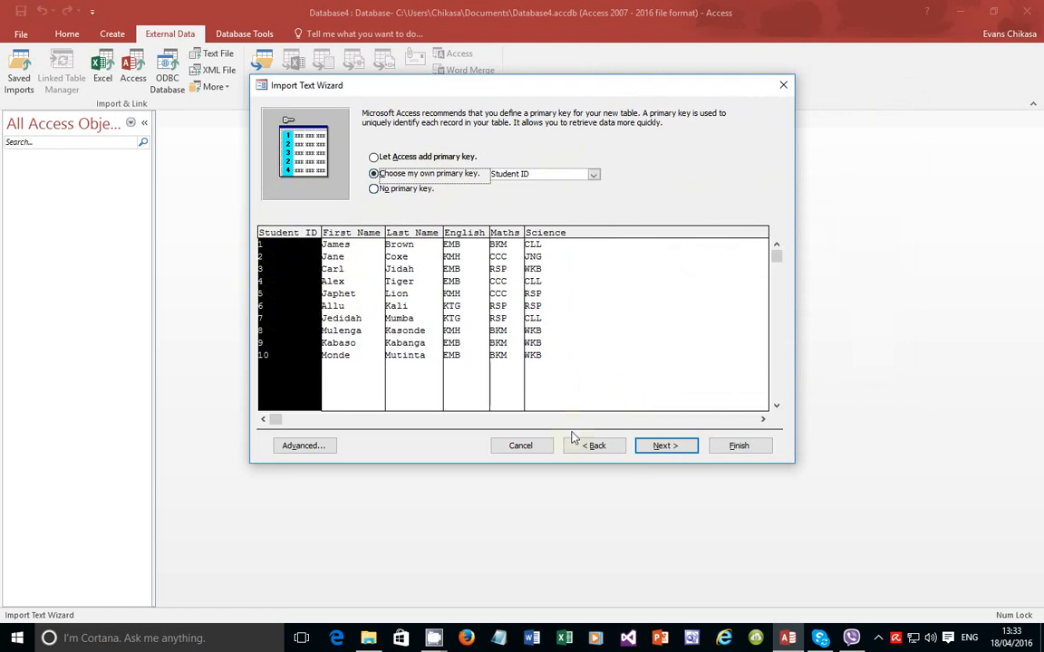
pyautogui.click(654, 445)
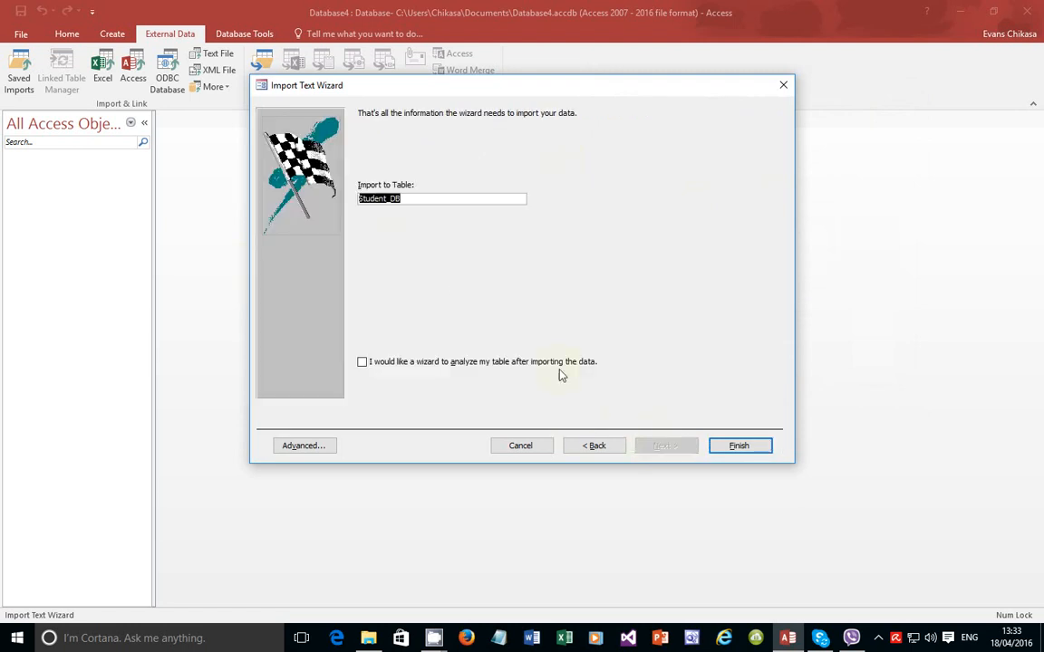
pyautogui.click(710, 442)
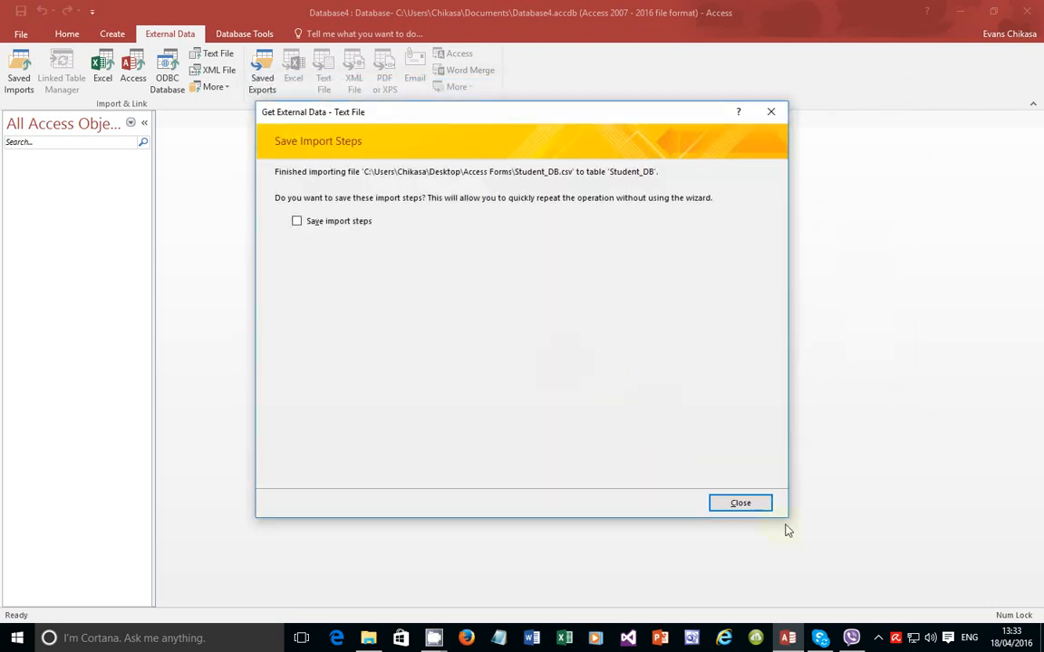
pyautogui.click(738, 504)
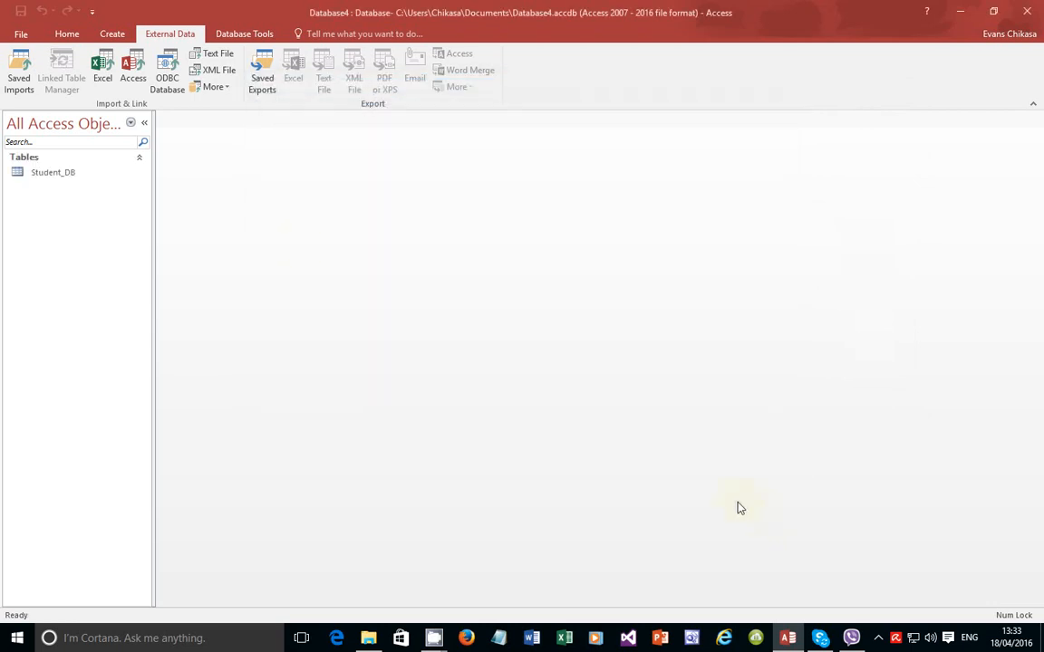
pyautogui.doubleClick(64, 179)
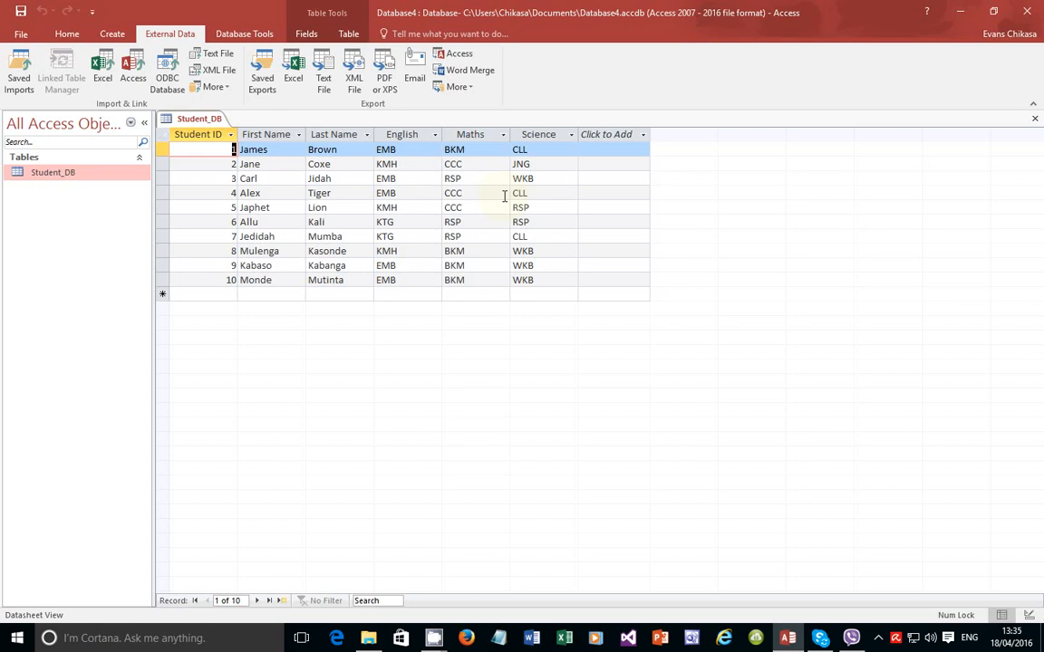
pyautogui.click(1035, 120)
# Step: Show the Create ribbon commands for making forms and reports
pyautogui.click(111, 34)
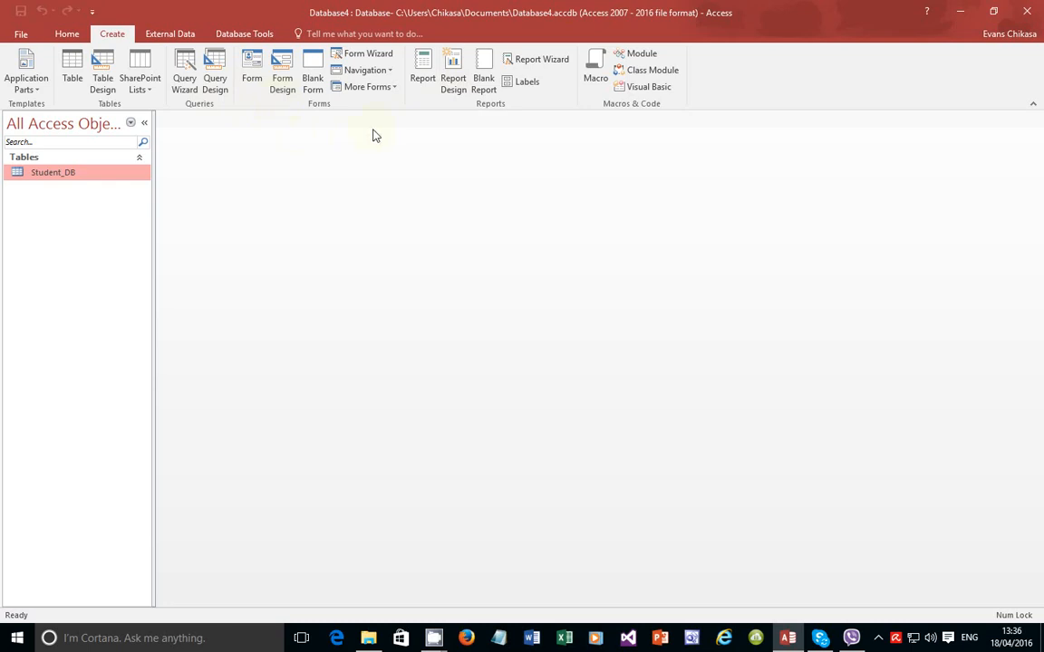
# Step: Launch the Form Wizard, add all six Student_DB fields, and continue to the layout choice
pyautogui.click(366, 57)
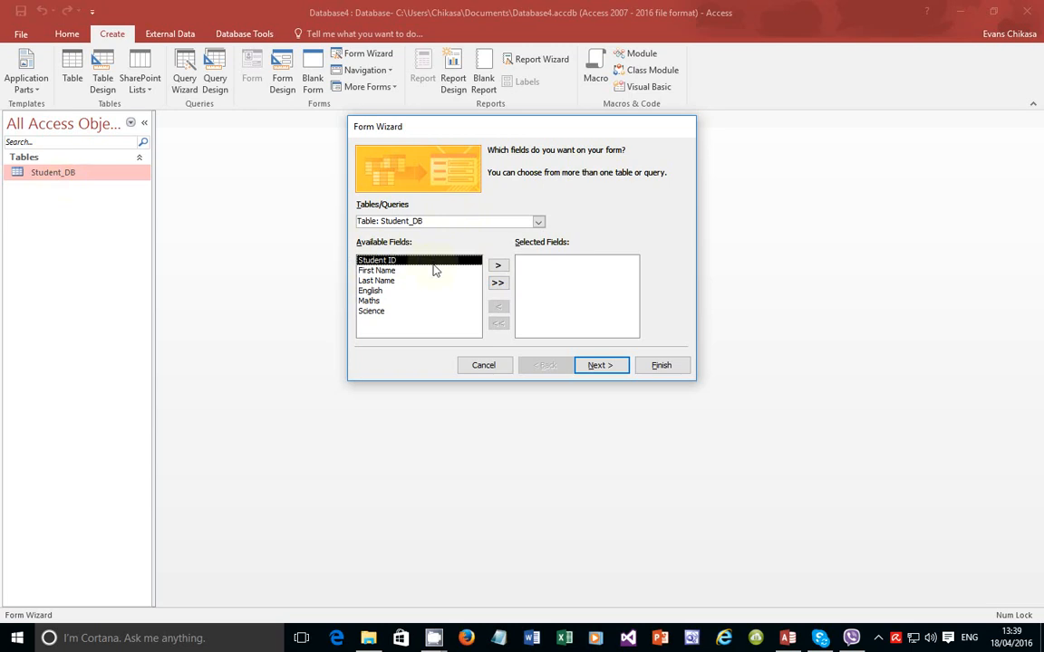
pyautogui.click(497, 282)
pyautogui.click(600, 365)
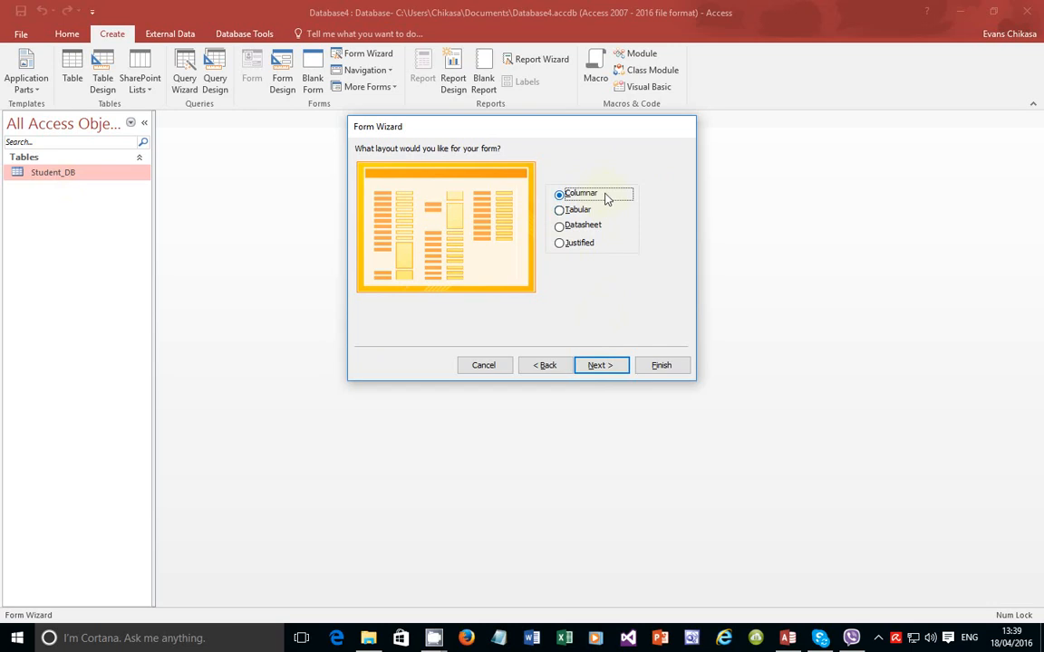
# Step: Compare the Tabular, Datasheet and Justified layouts, then choose Columnar and continue to the title page
pyautogui.click(574, 213)
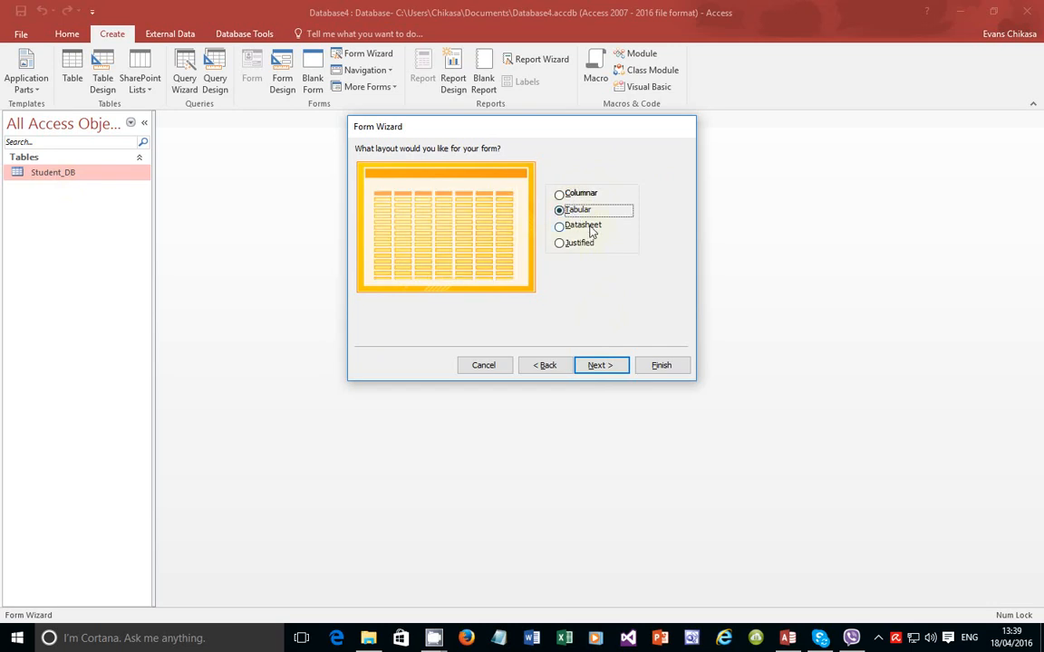
pyautogui.click(580, 227)
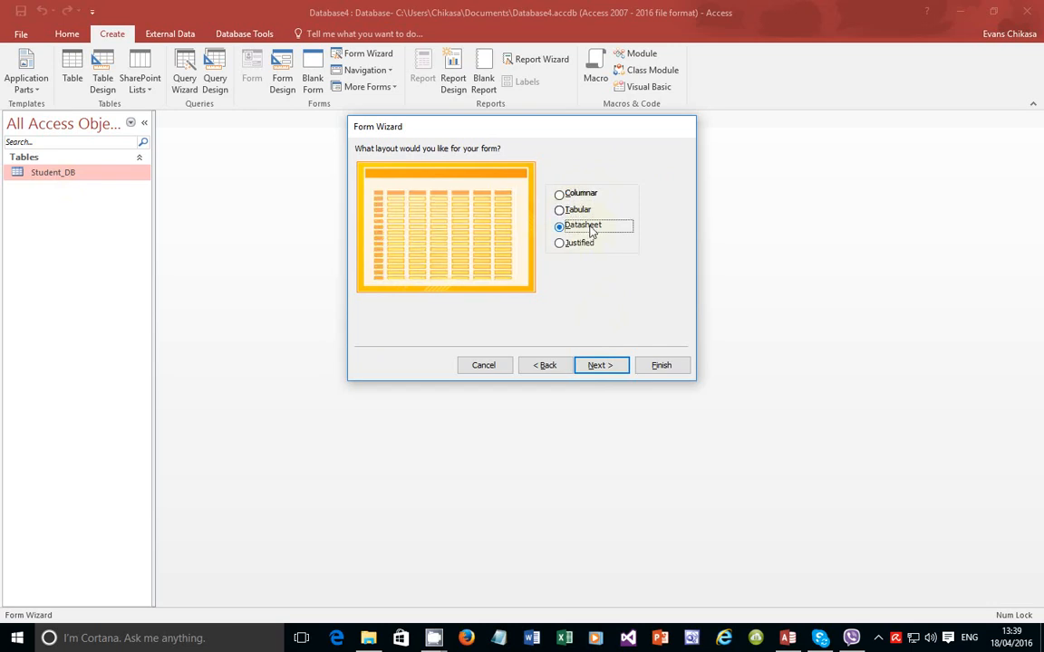
pyautogui.click(571, 247)
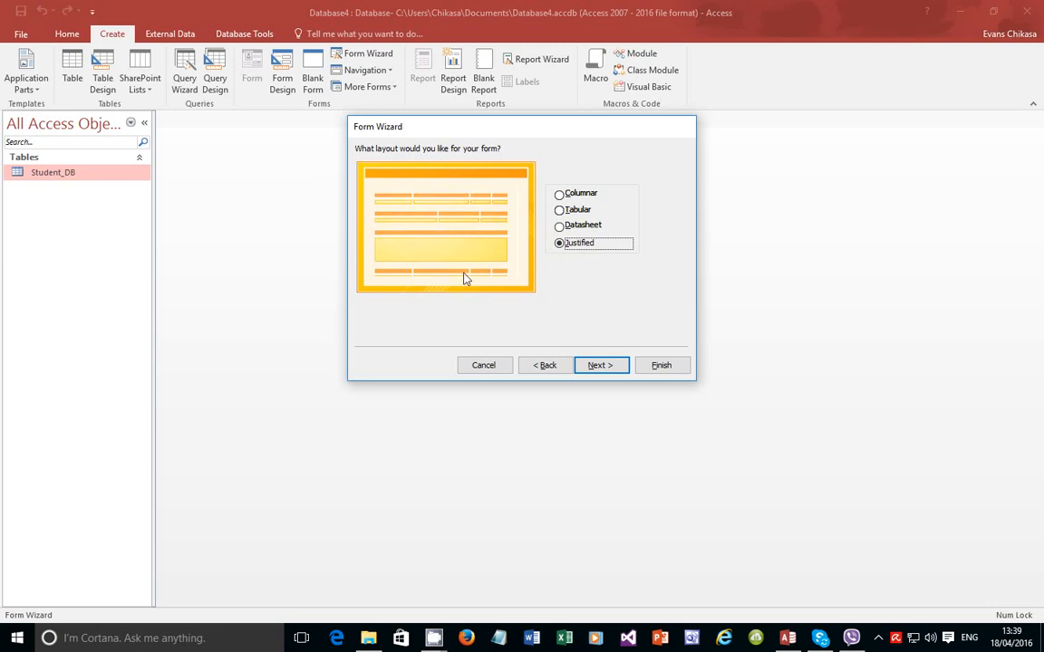
pyautogui.click(580, 211)
pyautogui.click(579, 225)
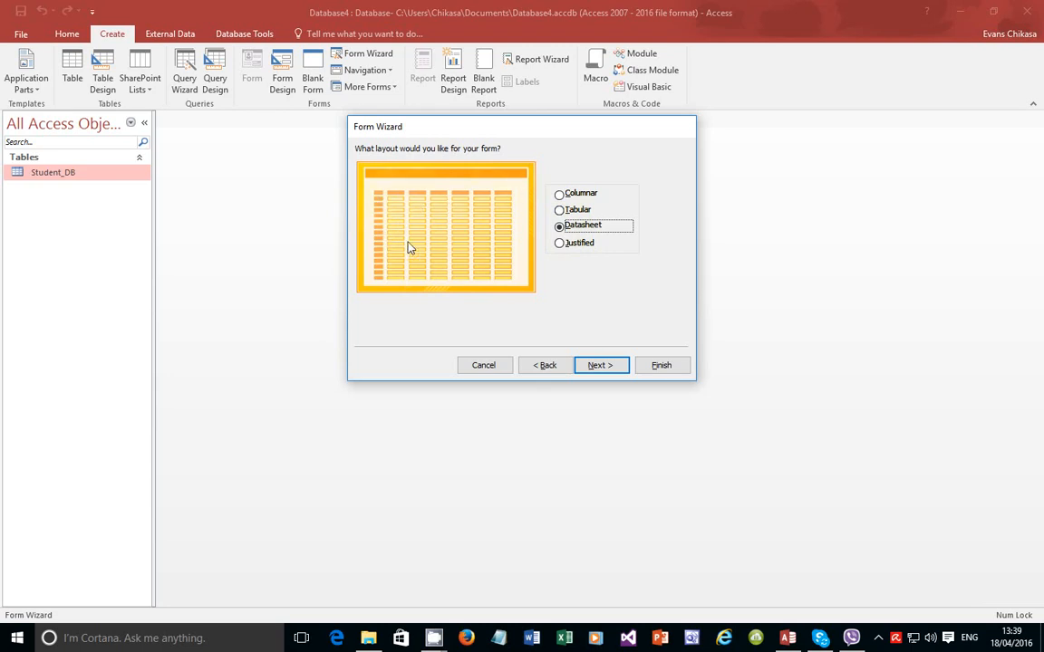
pyautogui.click(575, 210)
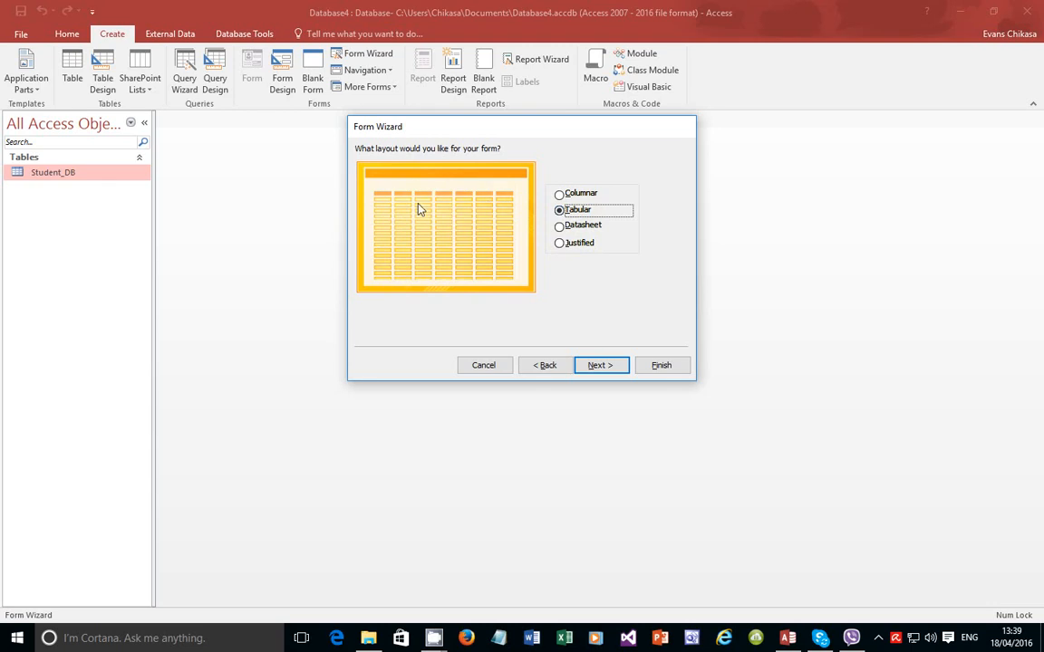
pyautogui.click(573, 244)
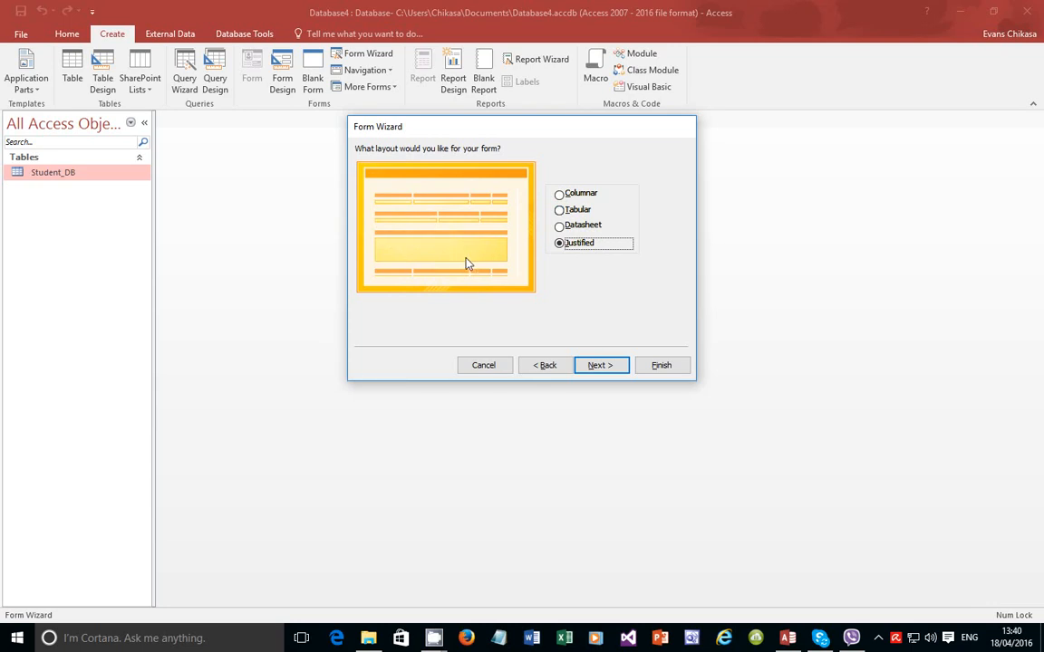
pyautogui.click(567, 196)
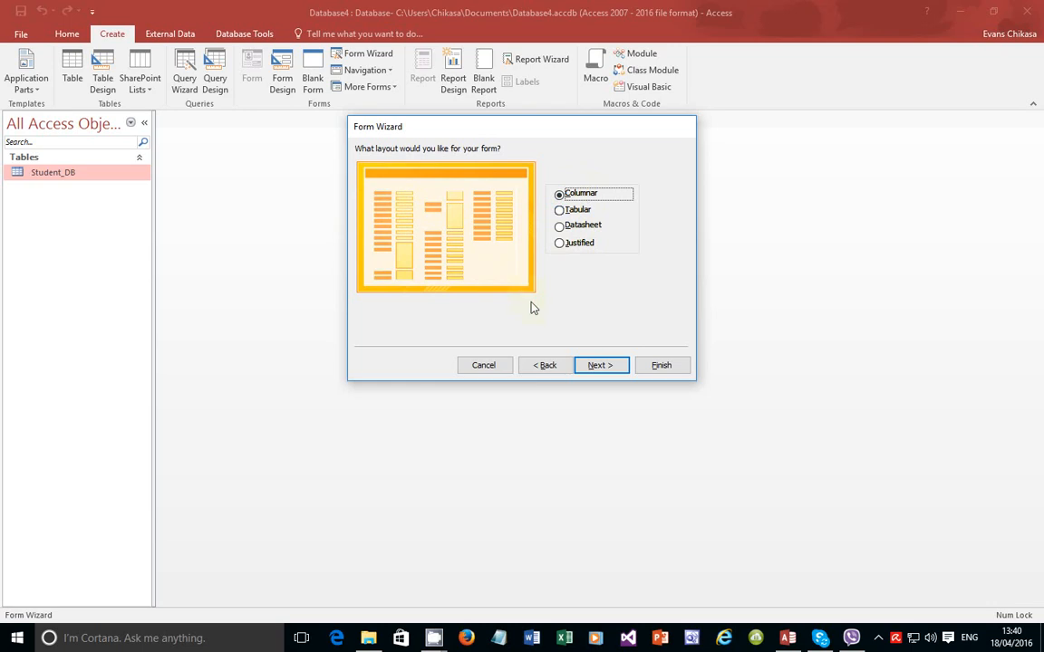
pyautogui.click(589, 369)
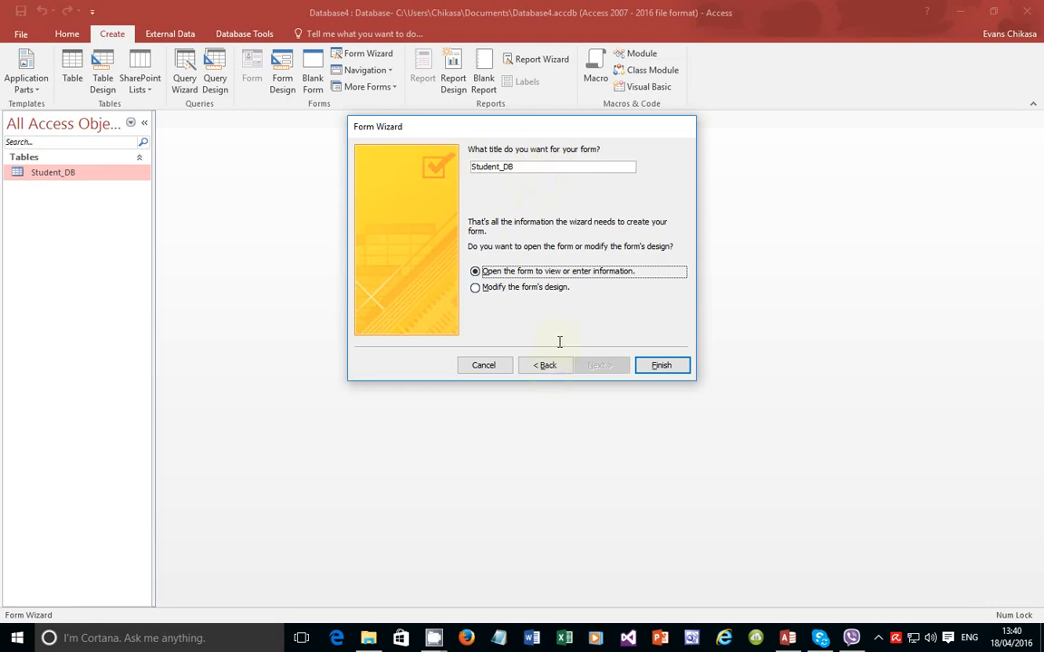
# Step: Retitle the form 'Student Database' and finish the wizard, opening the form in Design view
pyautogui.click(534, 167)
pyautogui.hotkey('shift', 'Left')
pyautogui.hotkey('shift', 'Left')
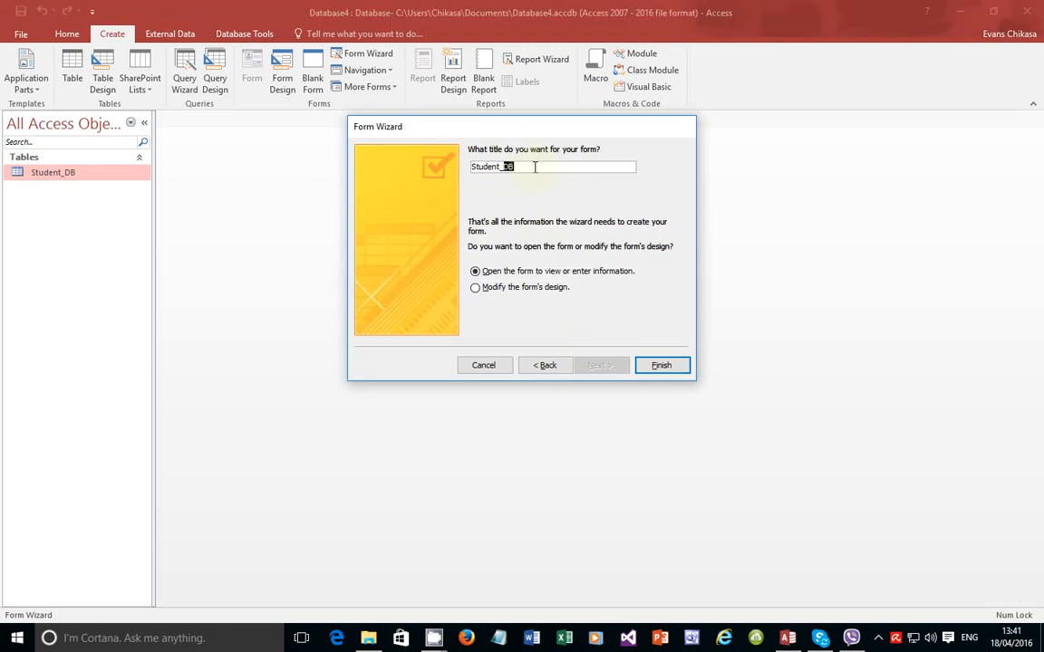
pyautogui.press('BackSpace')
pyautogui.write('Database')
pyautogui.click(508, 290)
pyautogui.click(661, 364)
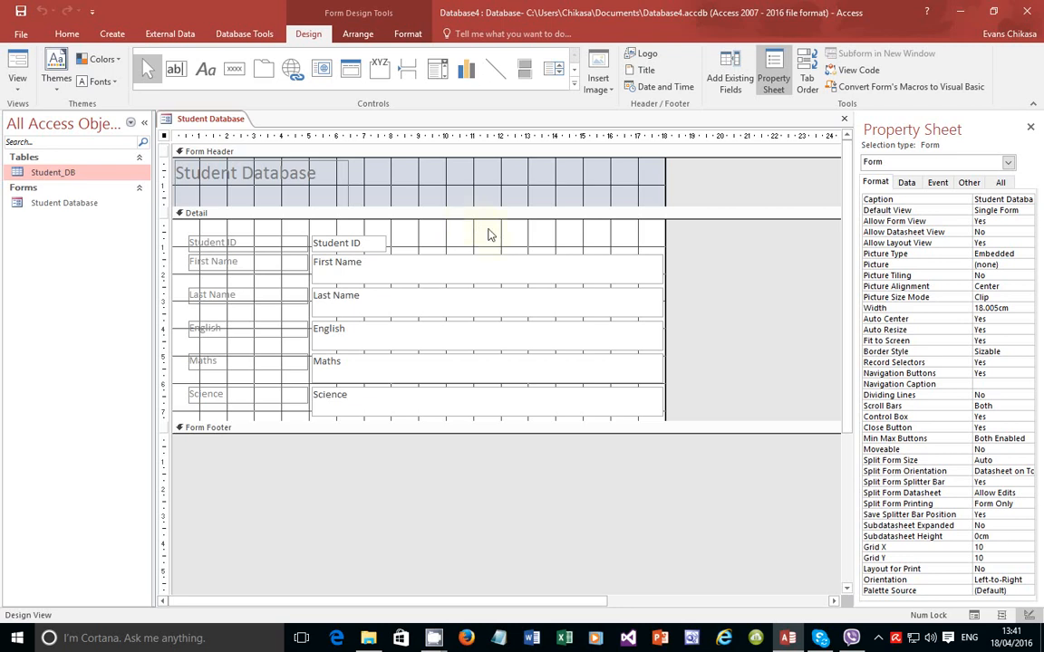
# Step: Switch the Student Database form to Form View using the View dropdown
pyautogui.click(18, 84)
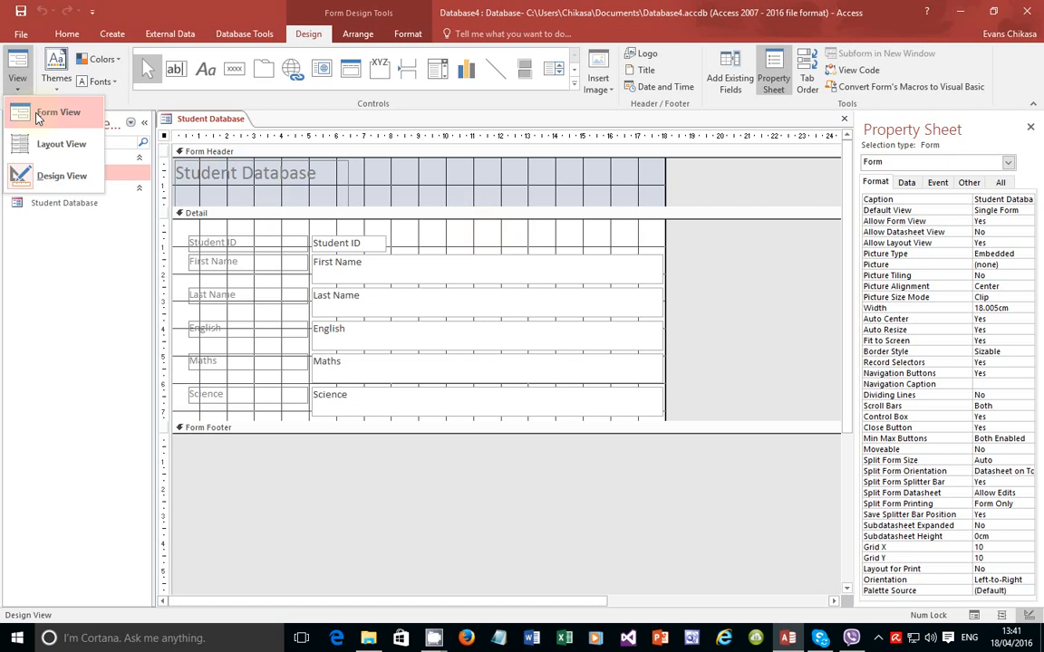
pyautogui.click(38, 116)
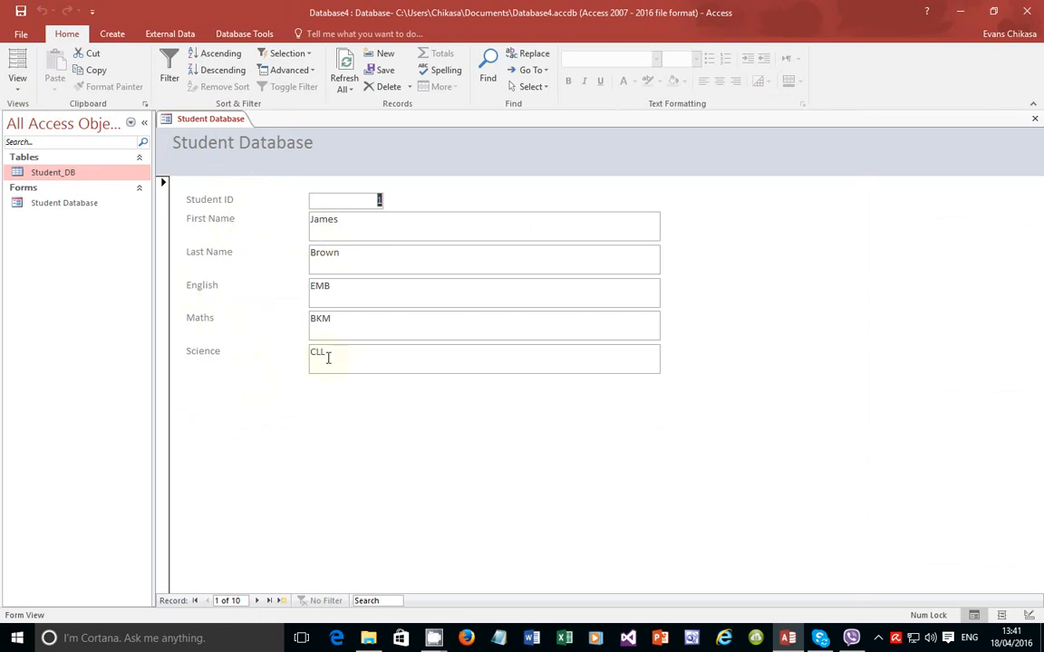
# Step: Page through the student records with Next, First and Last, ending on the last record
pyautogui.click(258, 601)
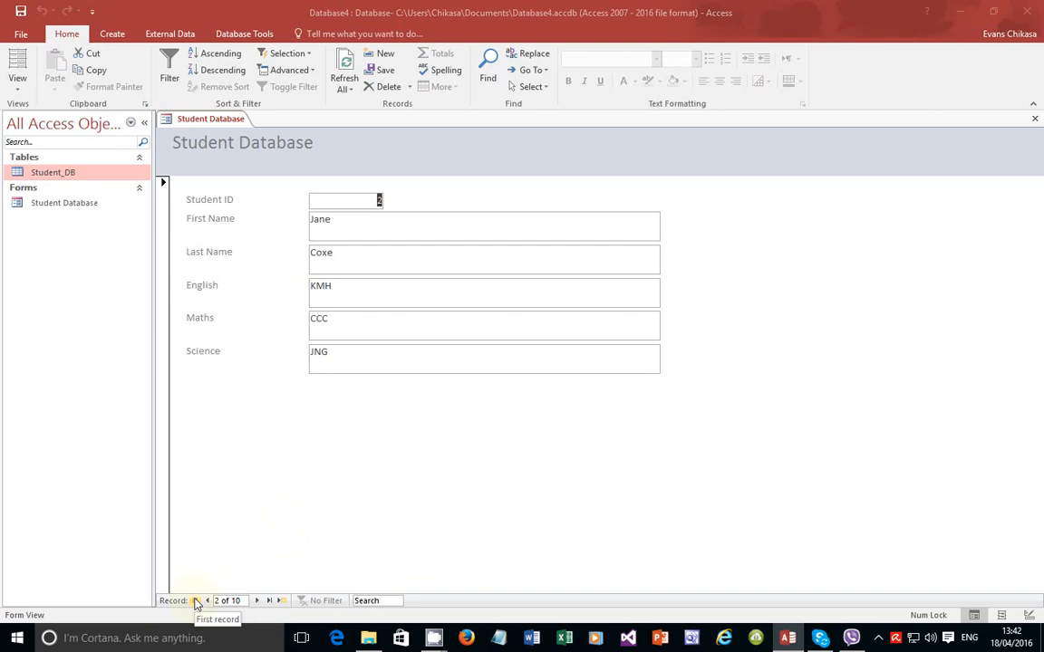
pyautogui.click(197, 601)
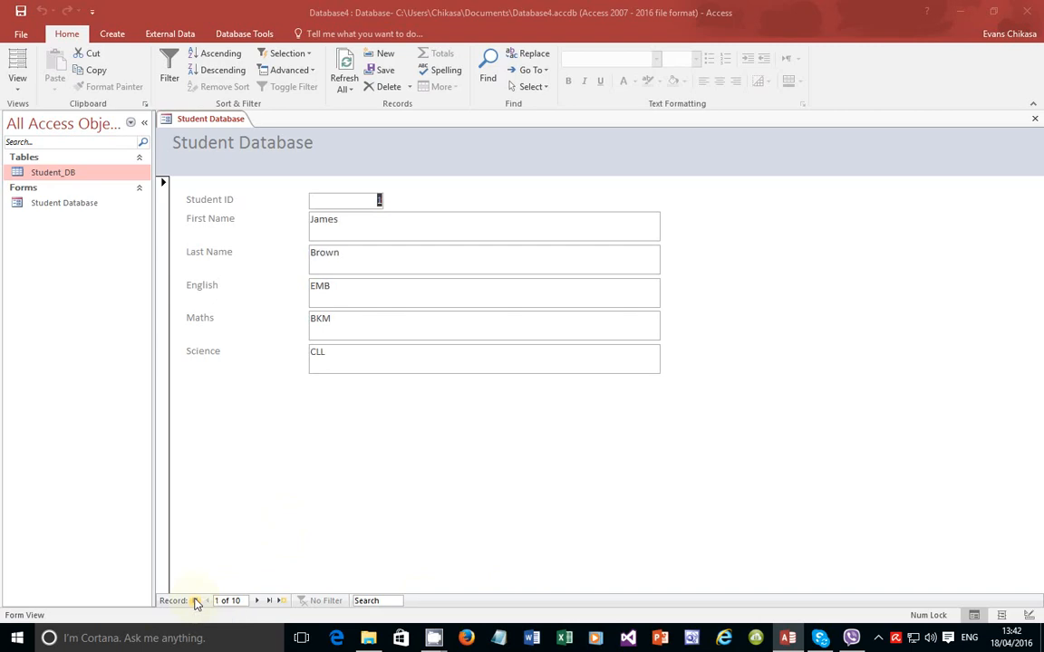
pyautogui.click(270, 601)
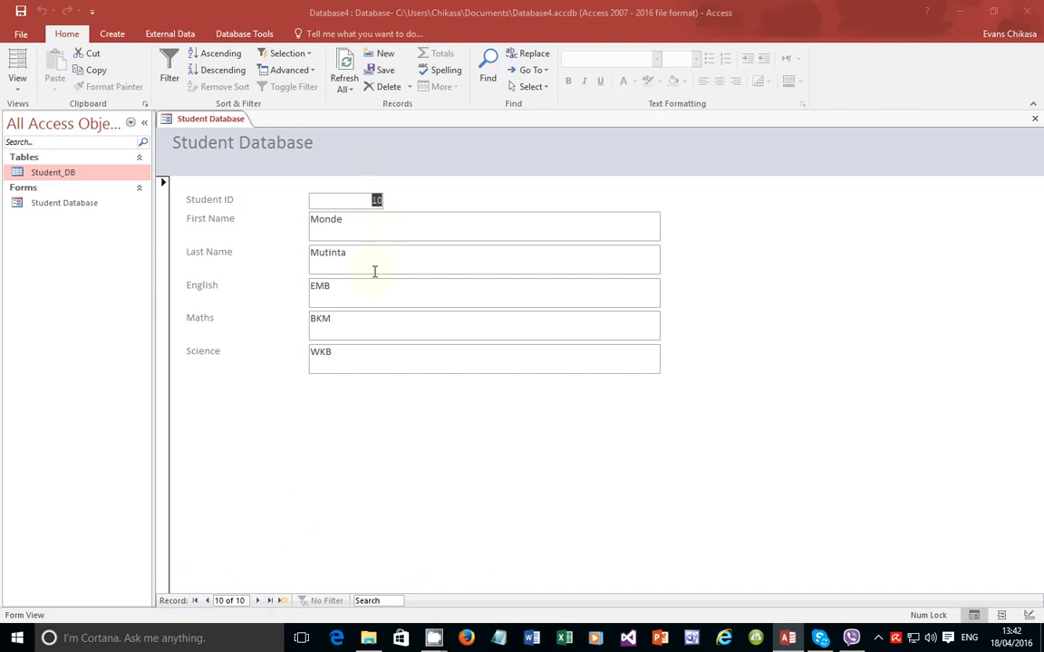
# Step: Step back to record 6, then forward again to record 9 of 10
pyautogui.click(208, 601)
pyautogui.click(209, 601)
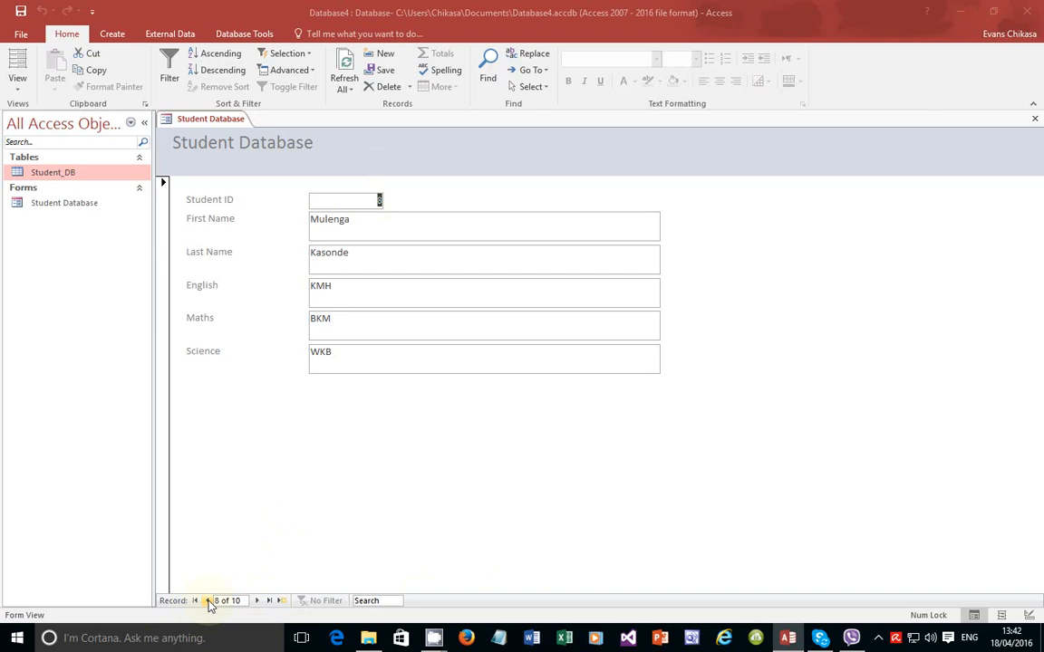
pyautogui.click(209, 602)
pyautogui.click(208, 602)
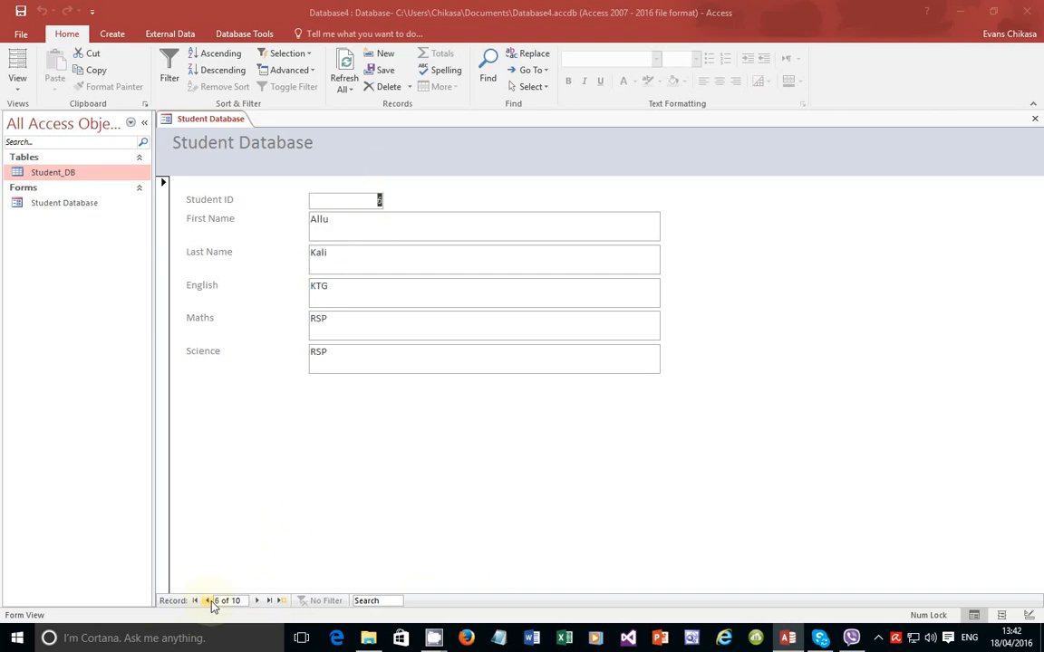
pyautogui.click(257, 602)
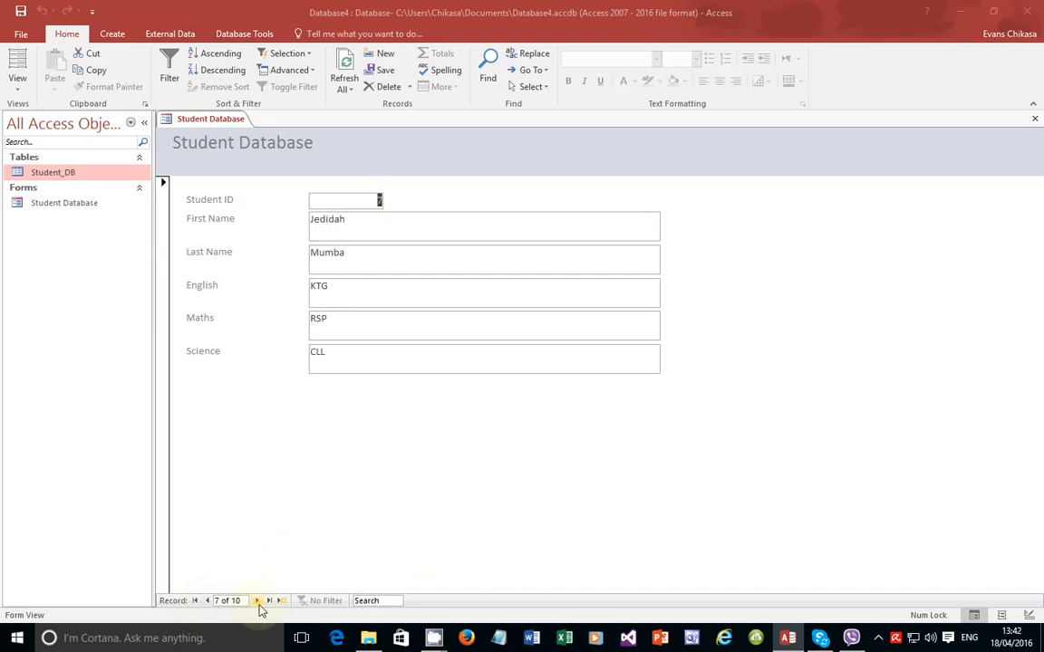
pyautogui.click(258, 602)
pyautogui.click(257, 601)
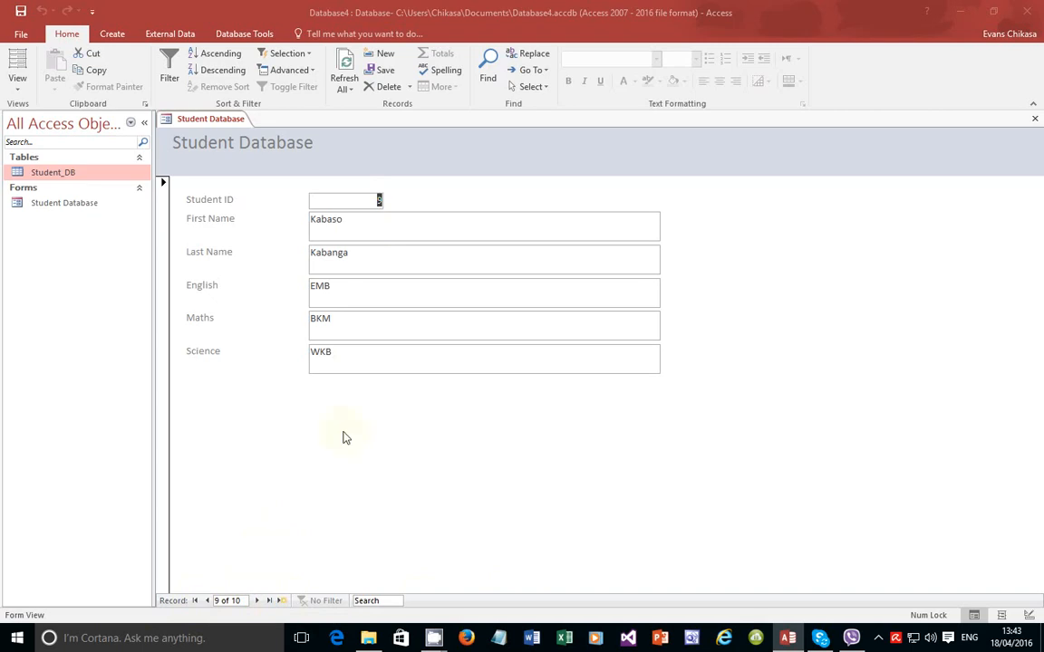
# Step: Switch the Student Database form to Layout View and select its title
pyautogui.click(16, 84)
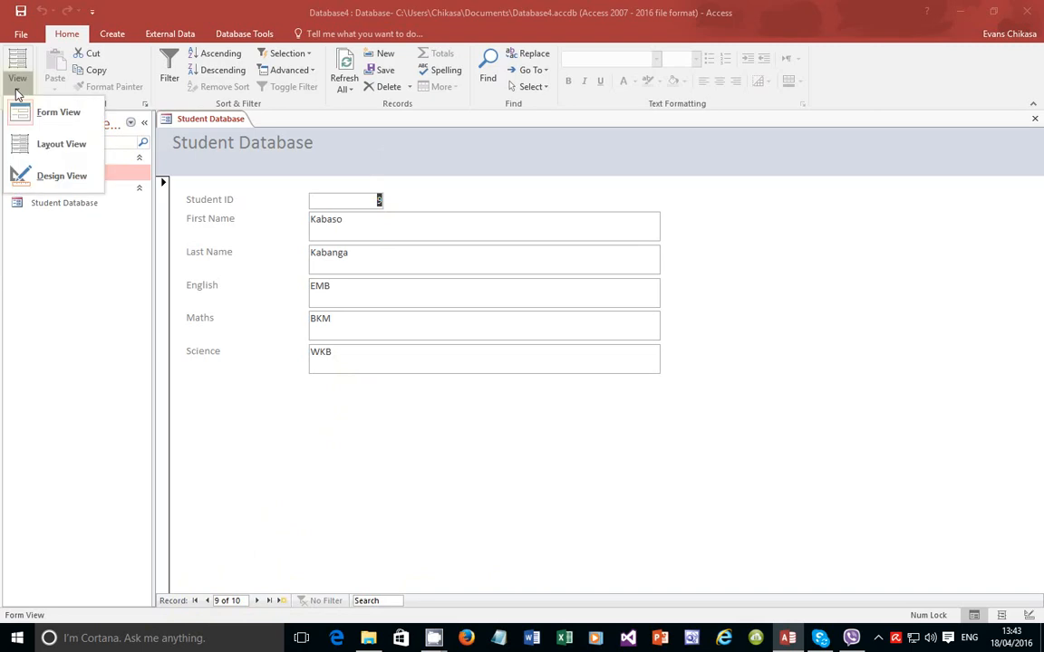
pyautogui.click(43, 152)
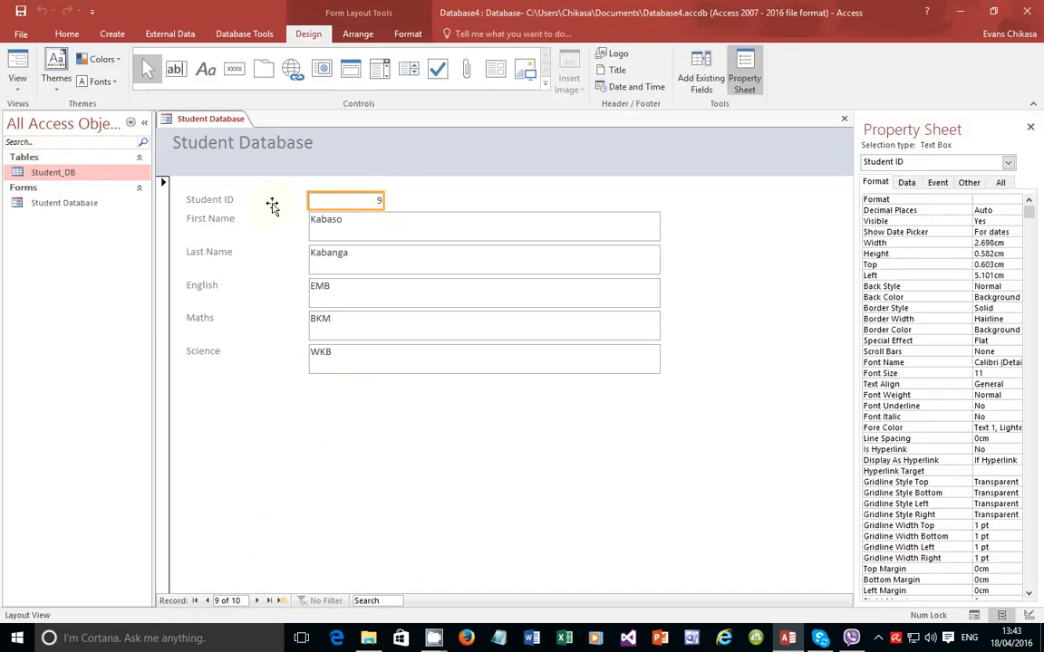
pyautogui.click(272, 147)
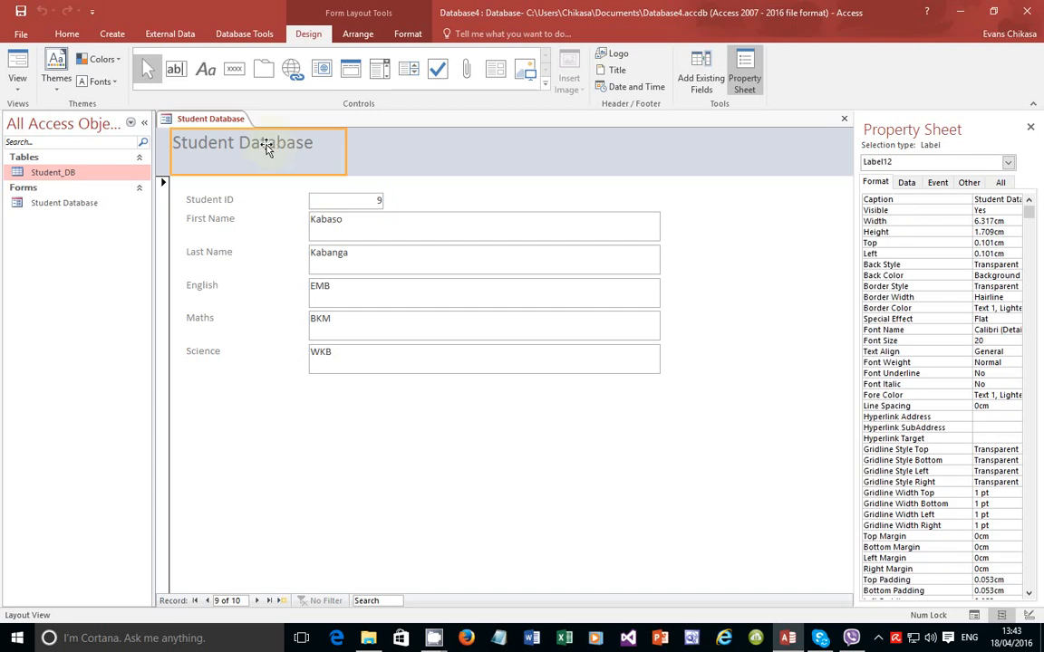
# Step: Drag the title to the header's centre, then undo the move to keep it left-aligned
pyautogui.moveTo(268, 145); pyautogui.dragTo(486, 175)
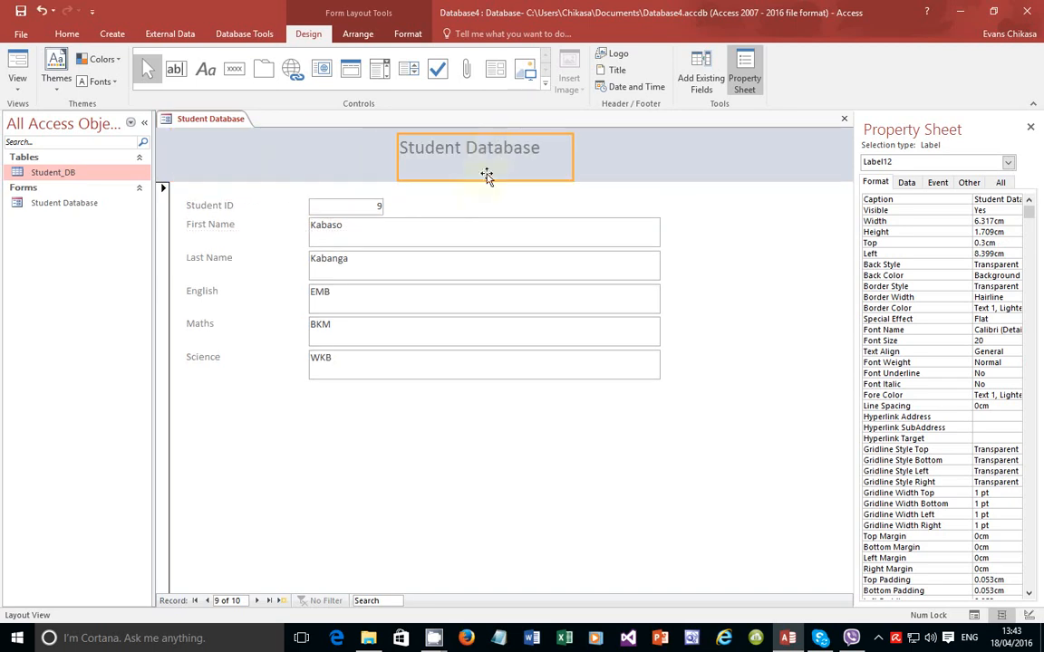
pyautogui.click(343, 207)
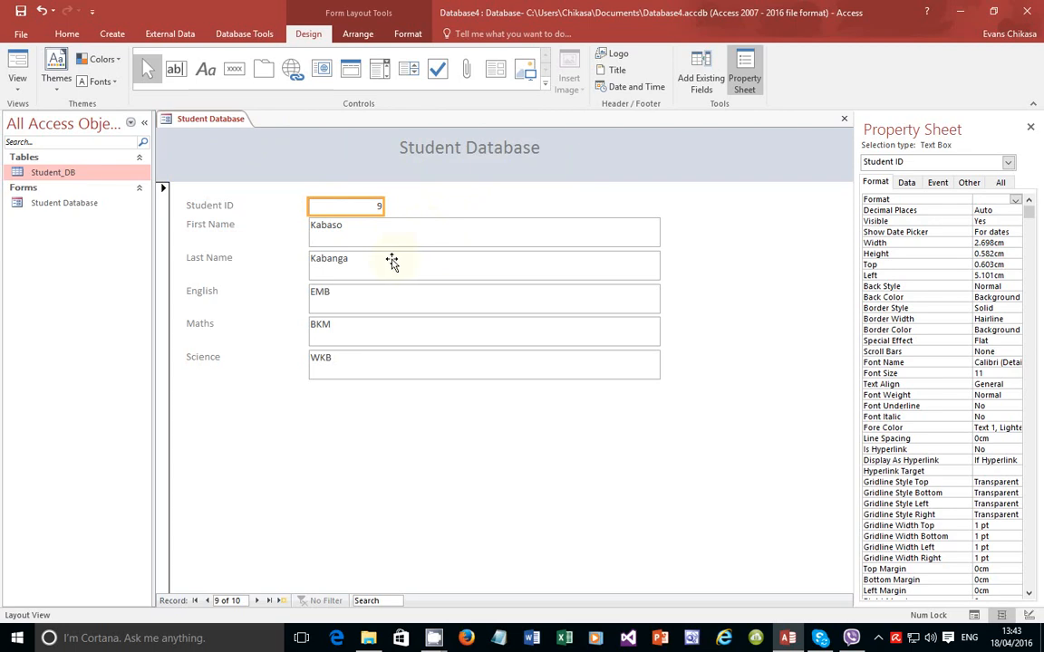
pyautogui.hotkey('ctrl', 'z')
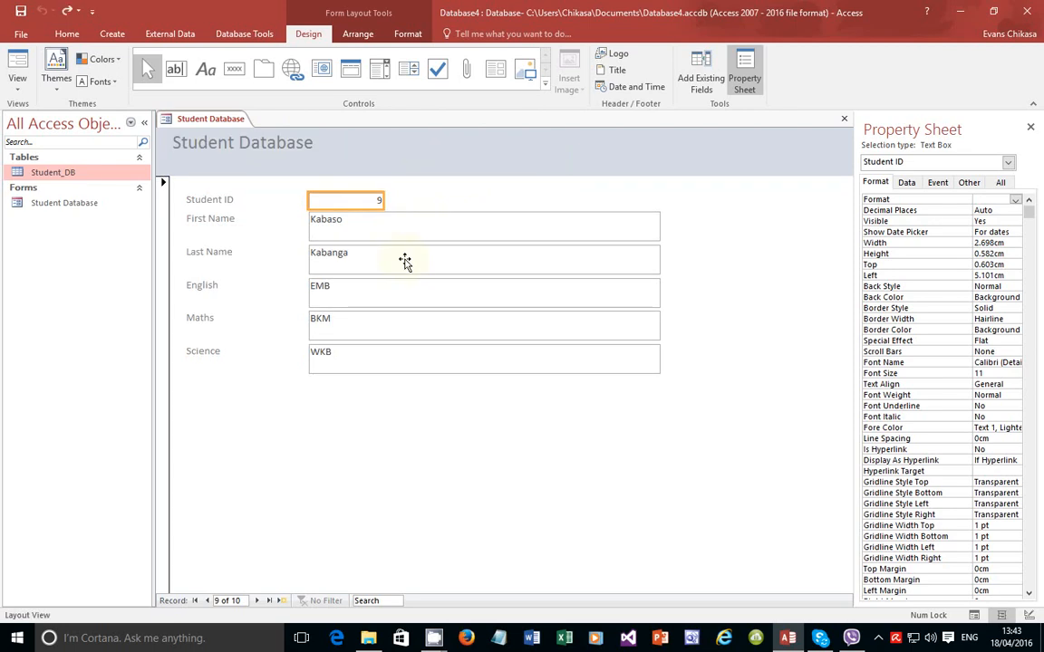
pyautogui.click(8, 89)
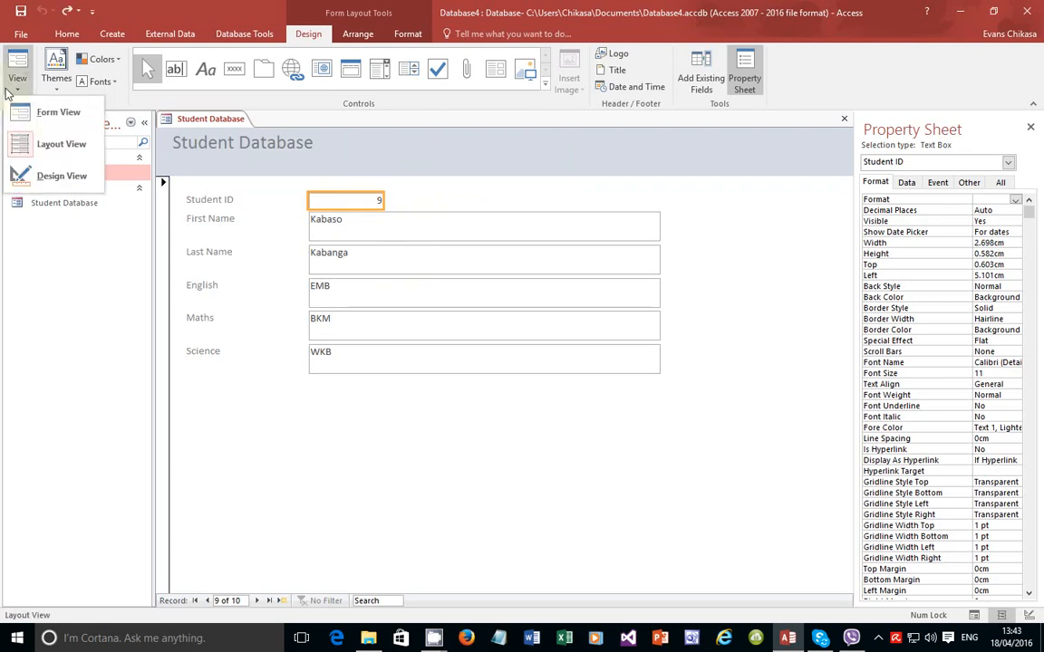
# Step: In Design View, inspect the title and the Student ID, First Name and Last Name controls
pyautogui.click(57, 178)
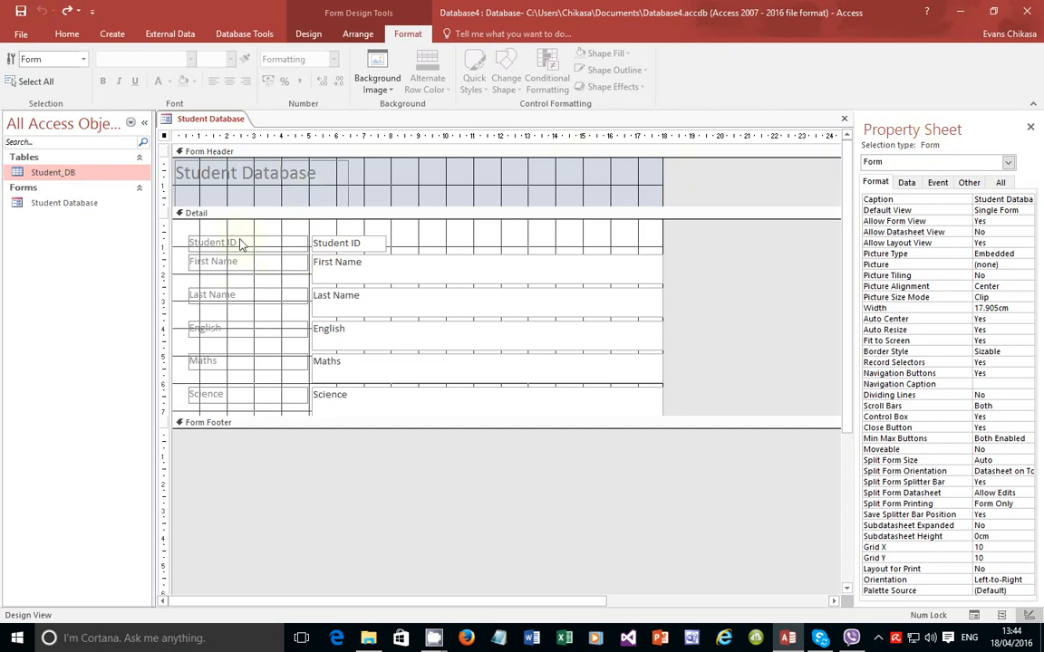
pyautogui.click(274, 185)
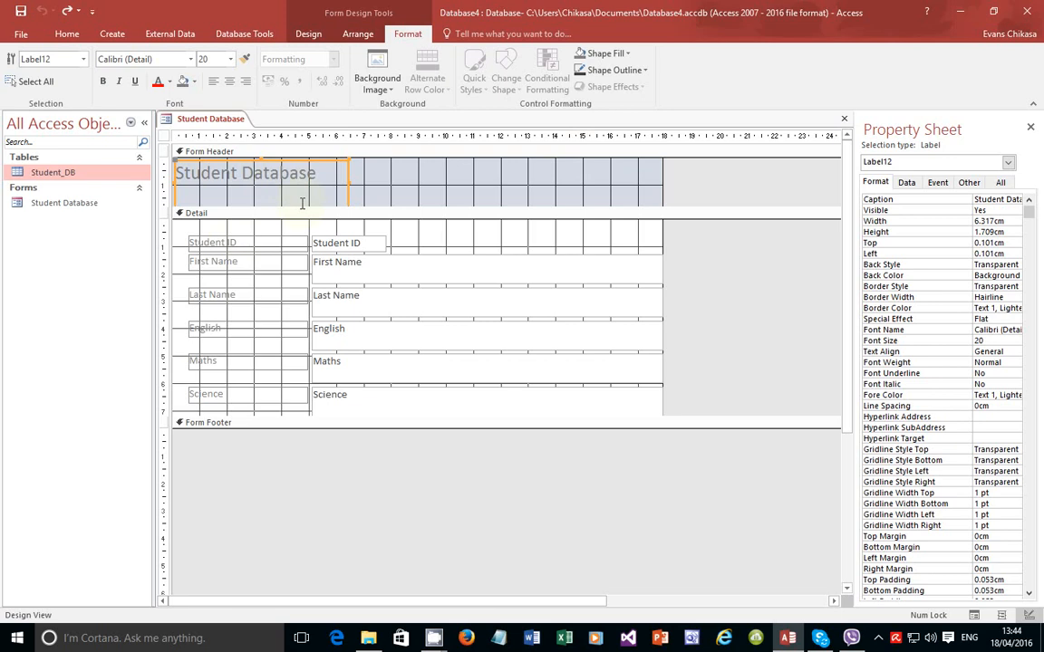
pyautogui.click(272, 241)
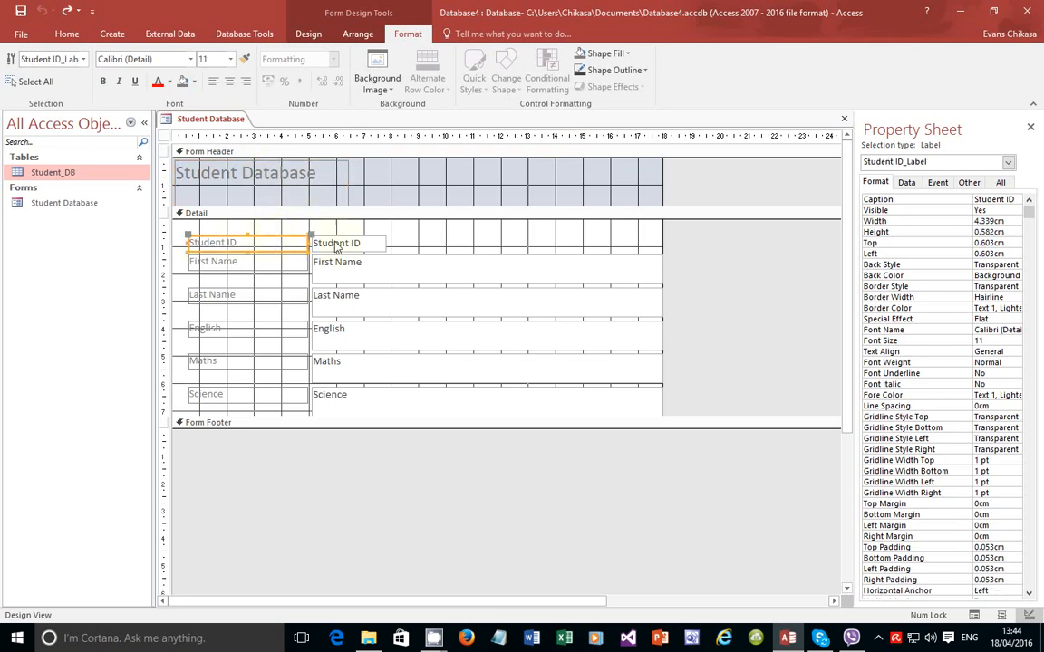
pyautogui.click(336, 245)
pyautogui.click(268, 271)
pyautogui.click(365, 276)
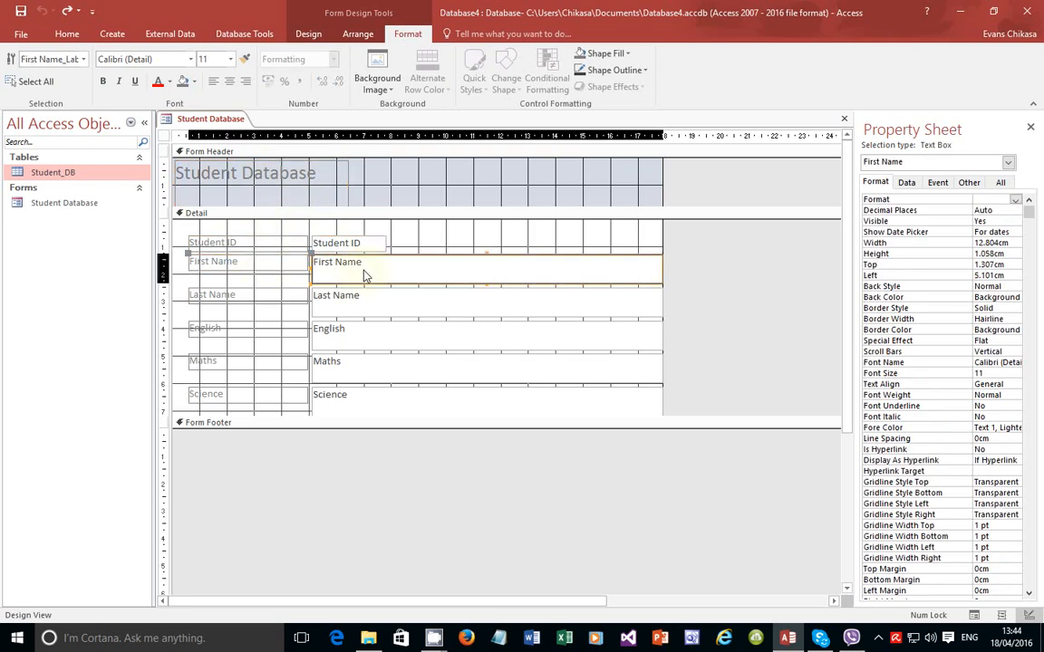
pyautogui.click(199, 296)
pyautogui.click(359, 309)
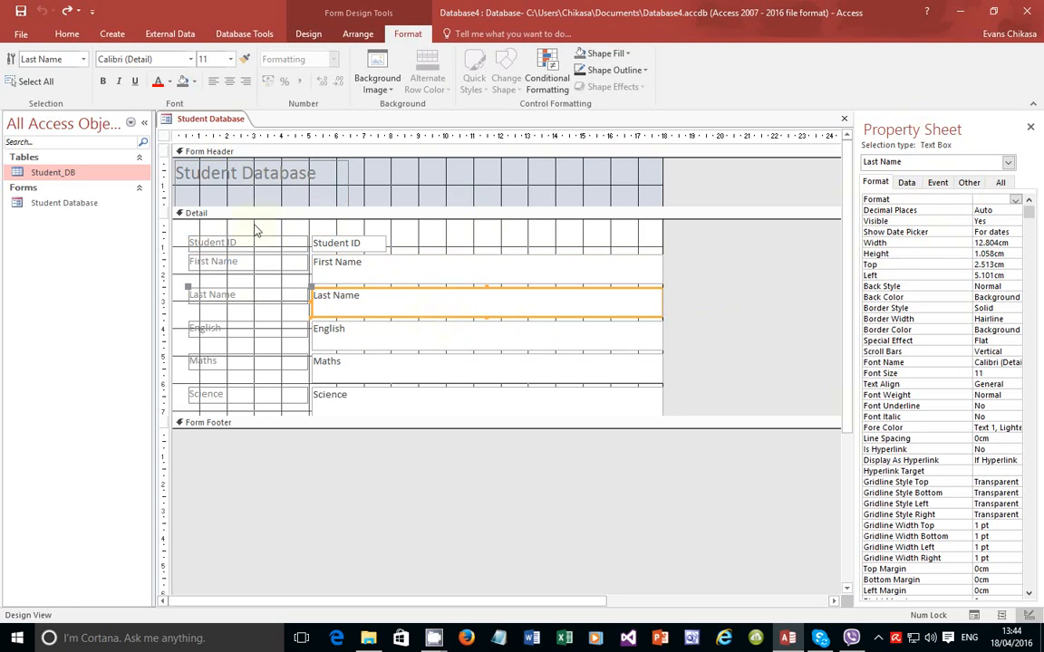
# Step: Open the Student_DB table datasheet and reopen the Student Database form in Form View
pyautogui.doubleClick(50, 174)
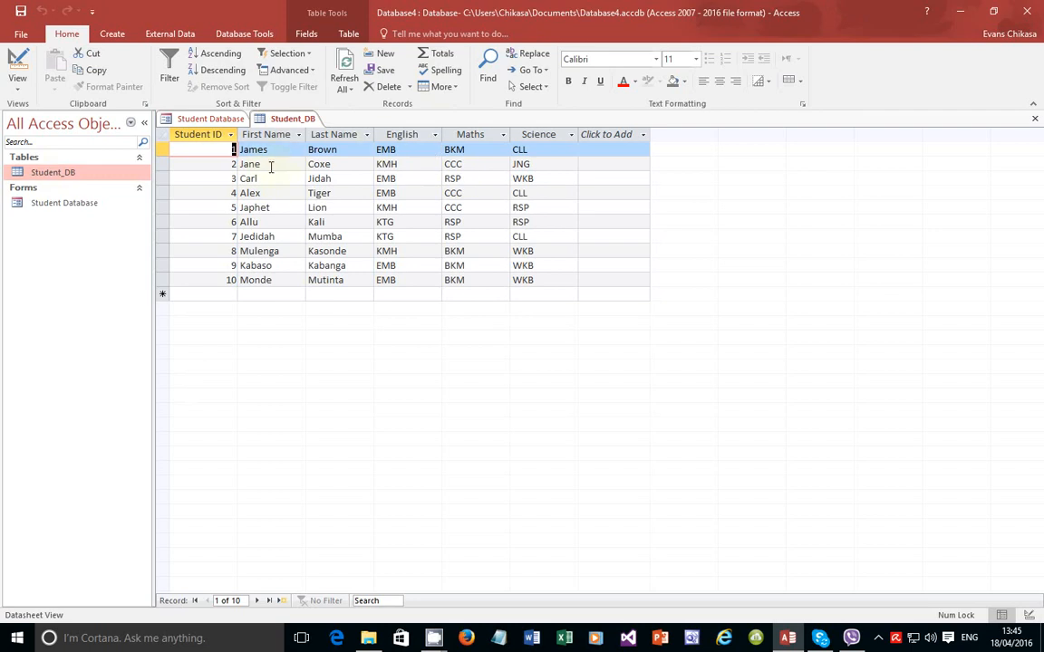
pyautogui.doubleClick(73, 205)
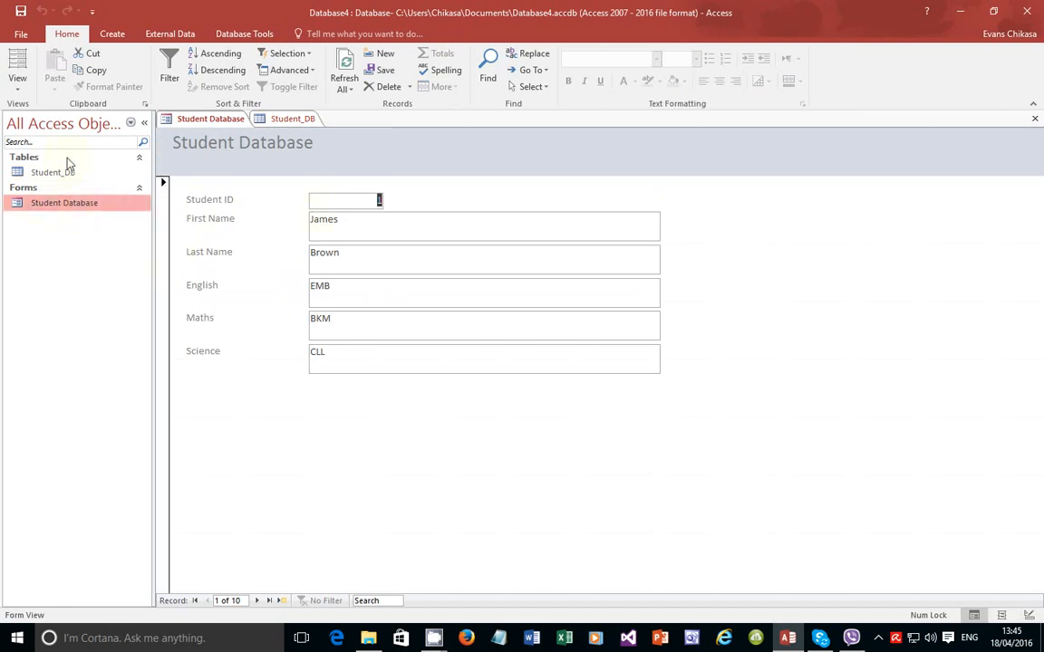
pyautogui.doubleClick(57, 178)
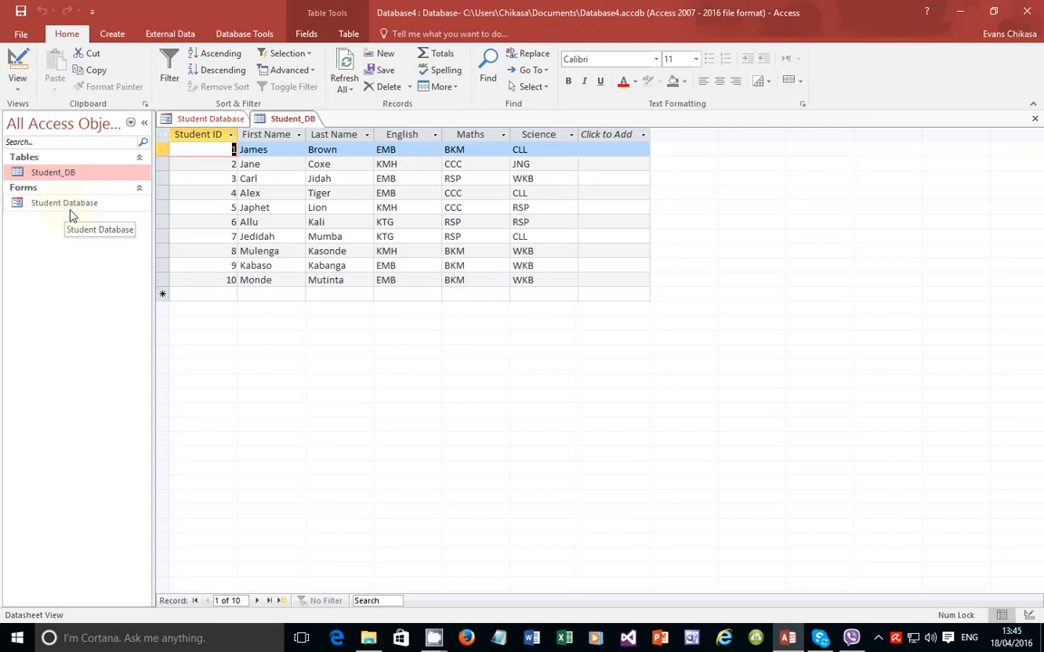
pyautogui.doubleClick(56, 207)
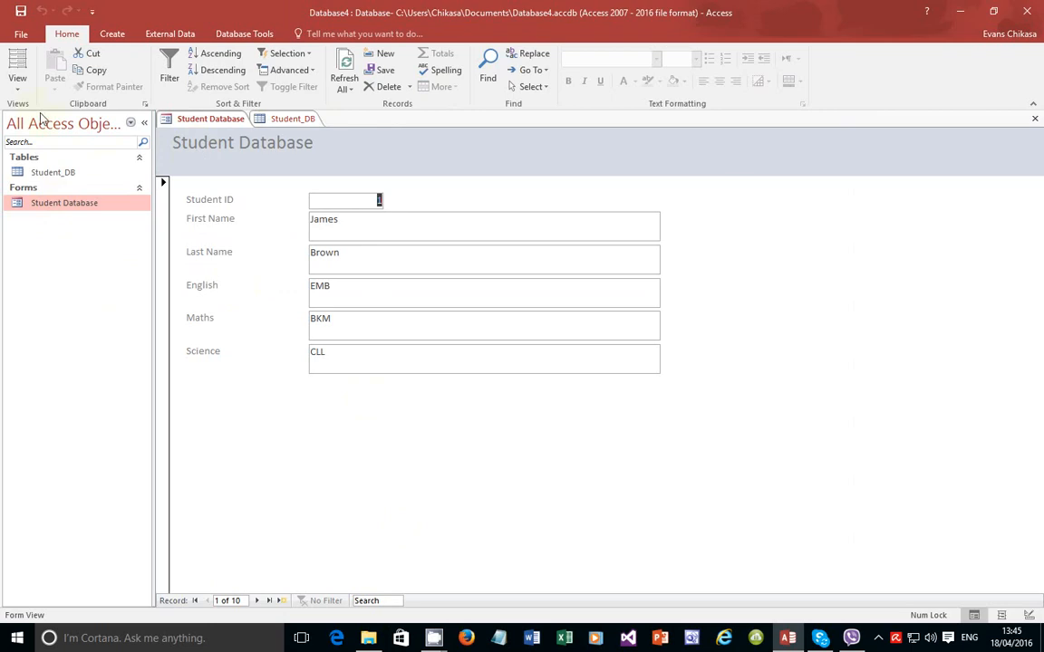
pyautogui.click(20, 91)
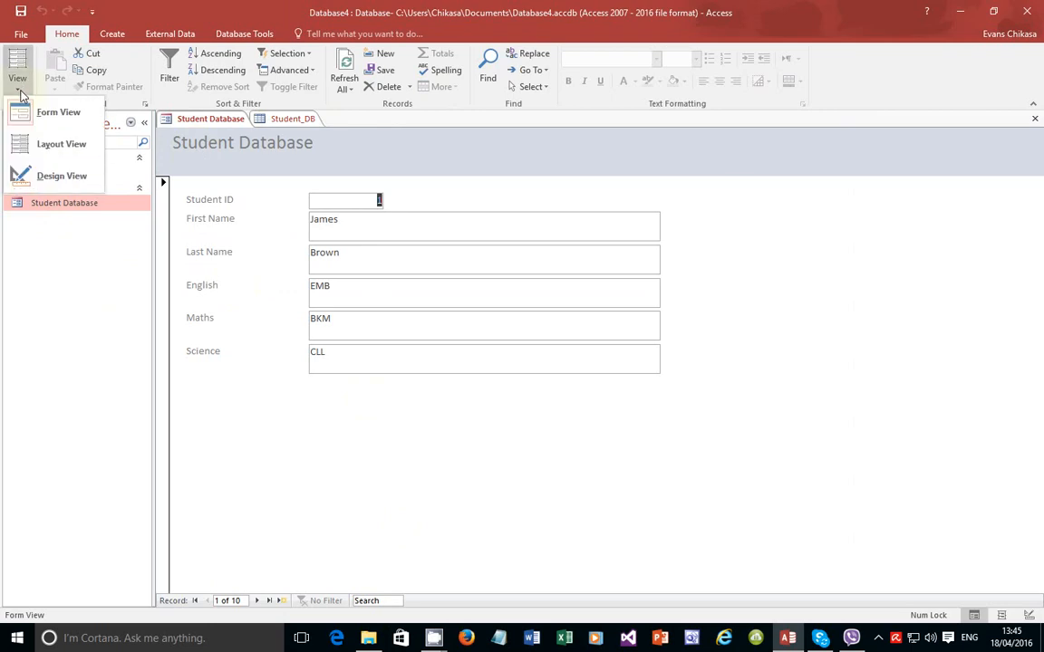
pyautogui.click(20, 92)
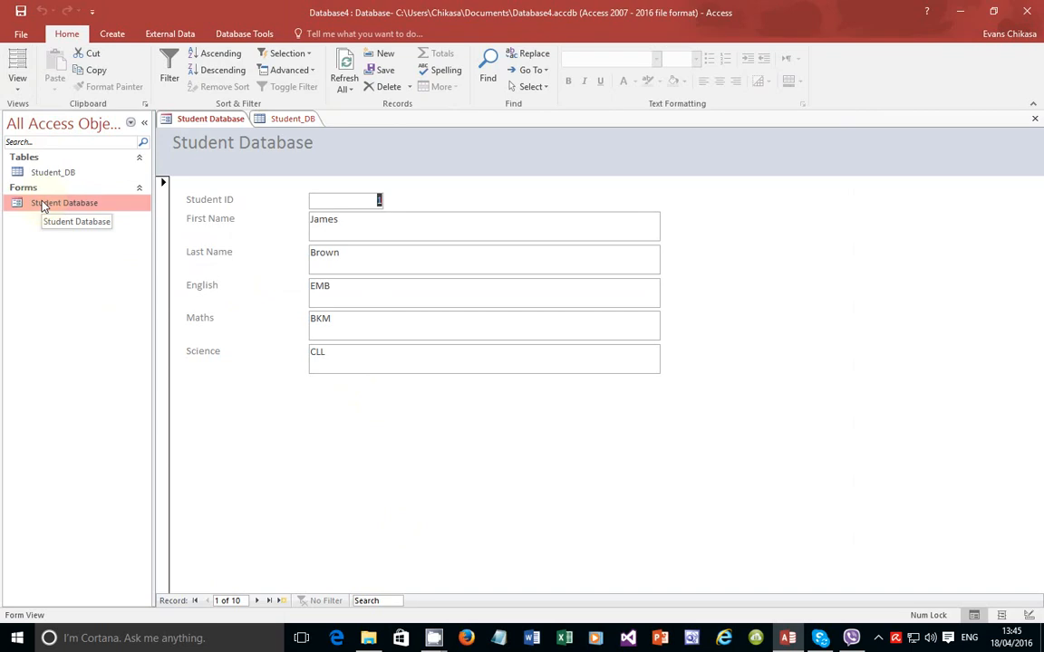
pyautogui.click(144, 124)
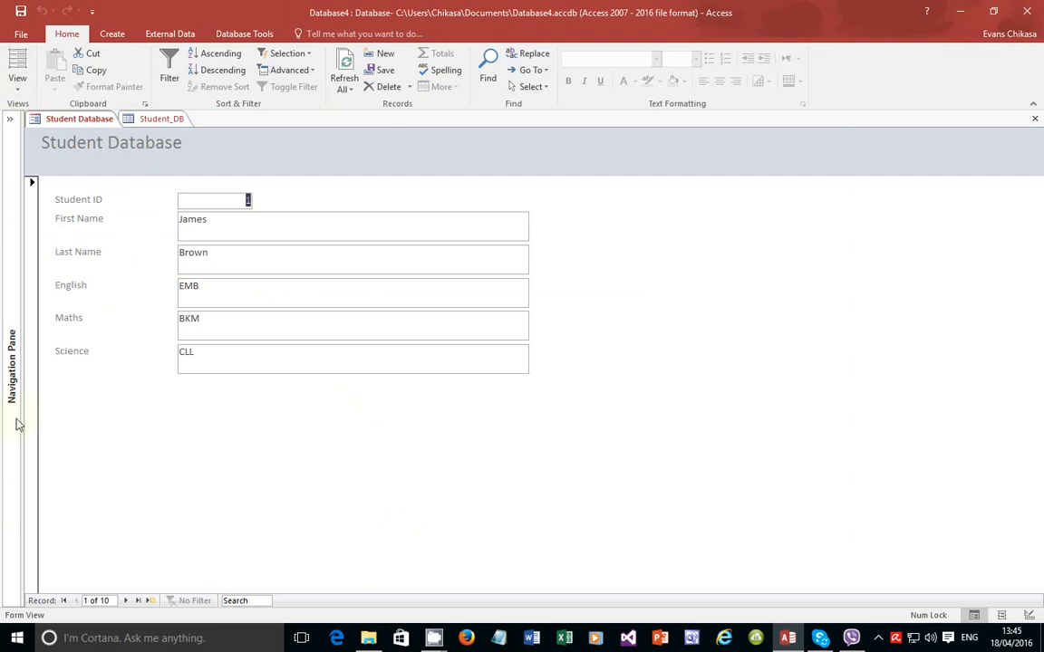
pyautogui.click(12, 121)
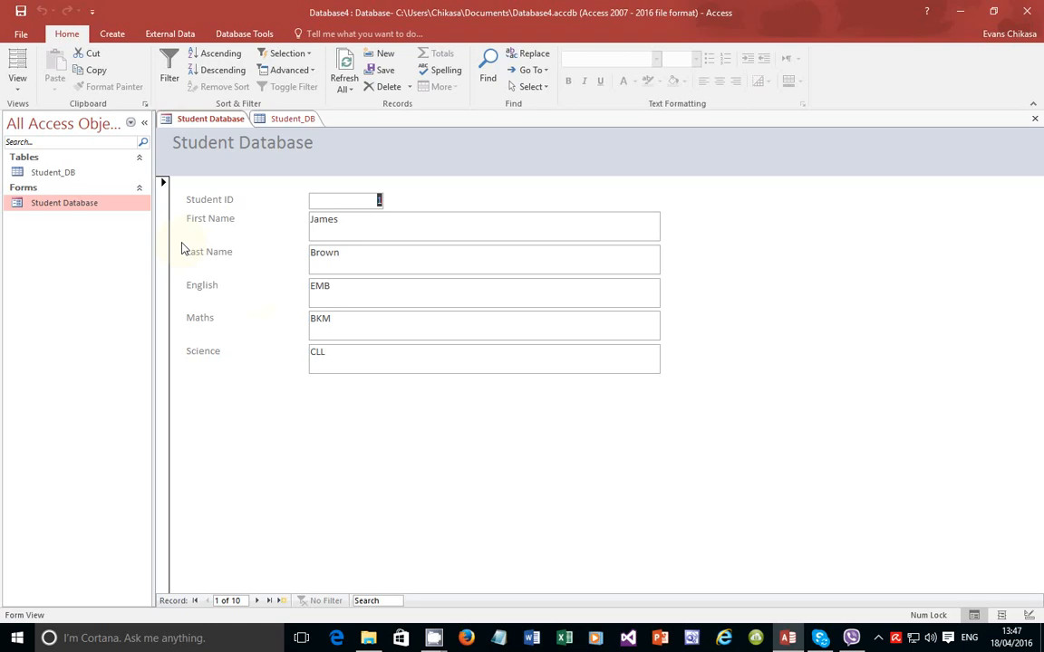
# Step: Create a blank PowerPoint presentation with the title 'Key Features of a well designed Form'
pyautogui.click(660, 638)
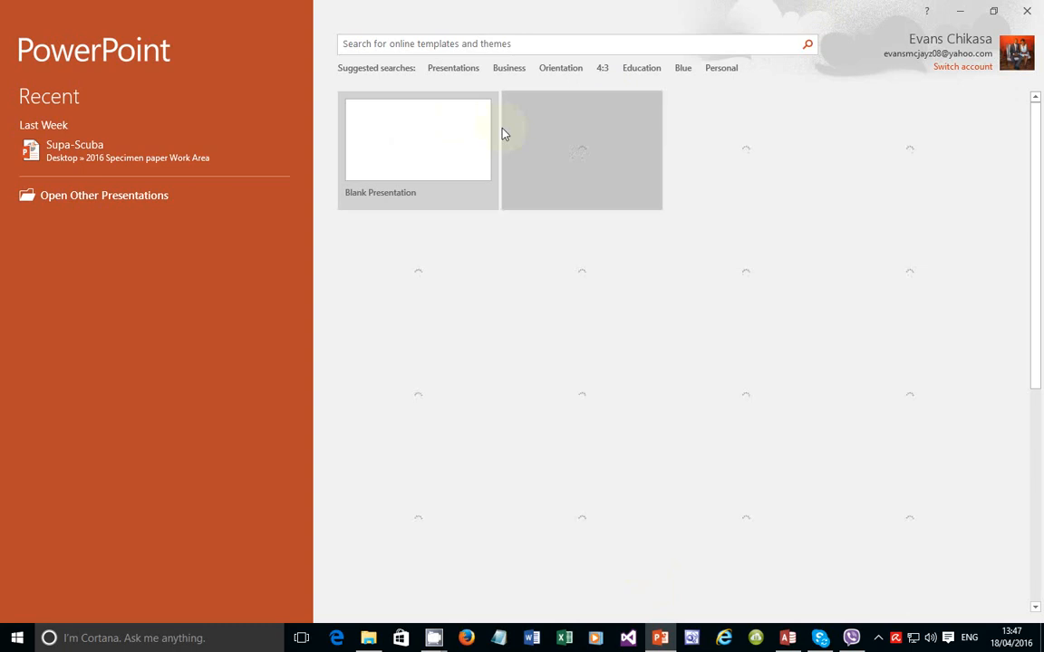
pyautogui.click(457, 122)
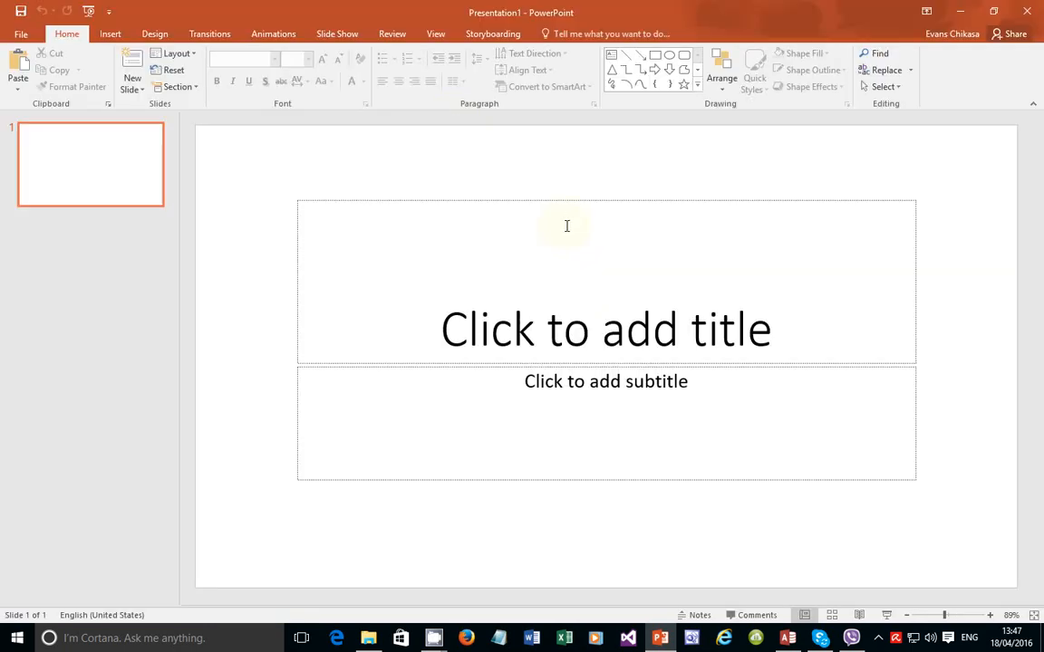
pyautogui.click(602, 320)
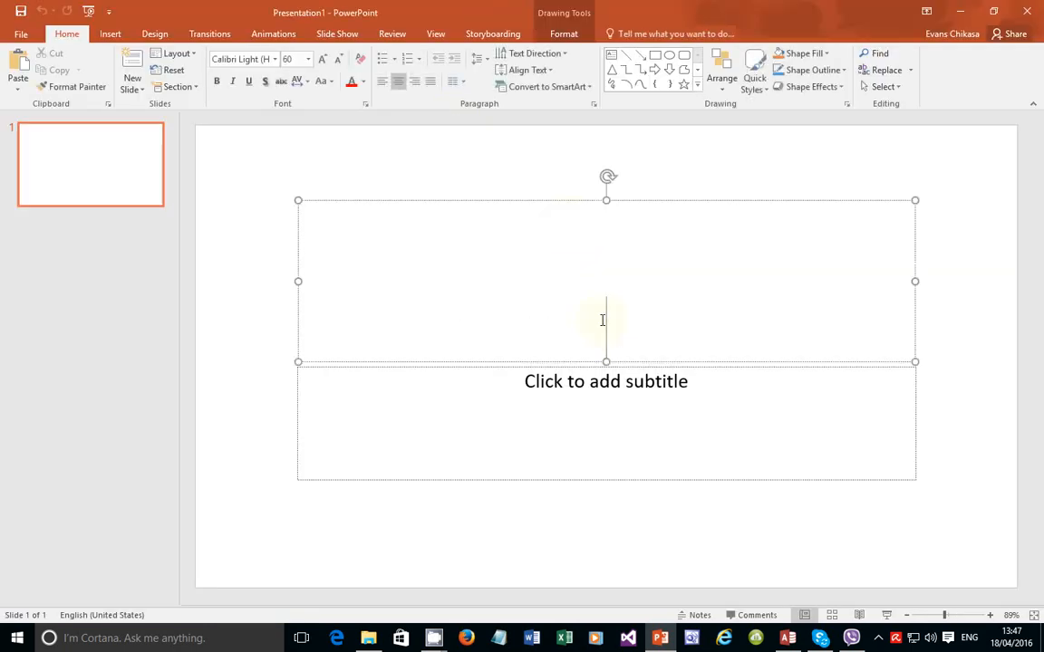
pyautogui.write('Key ')
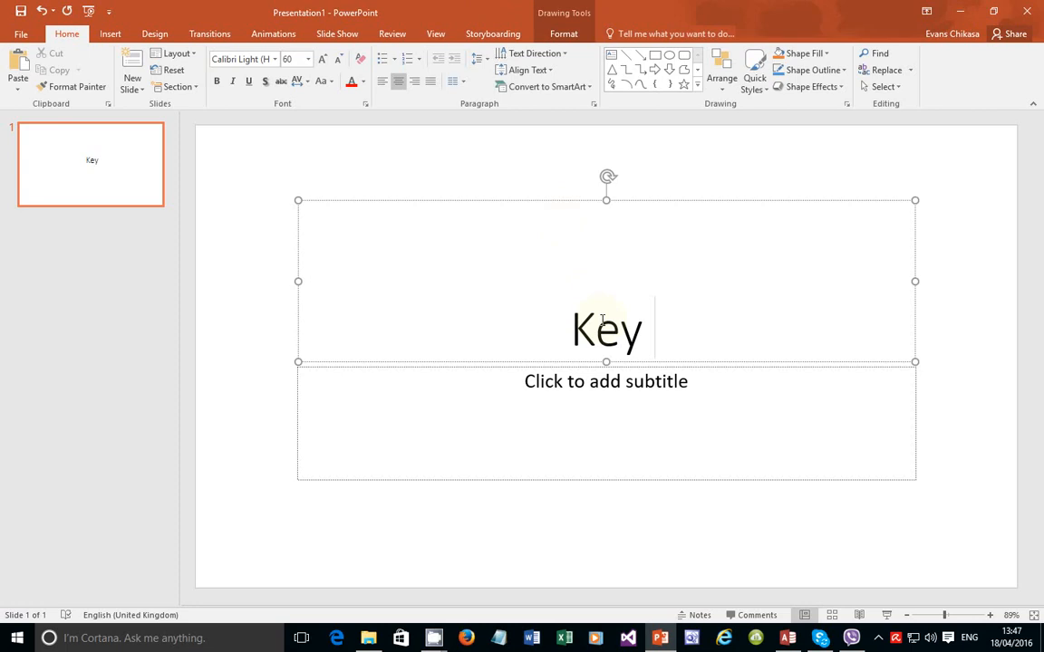
pyautogui.write('Featur')
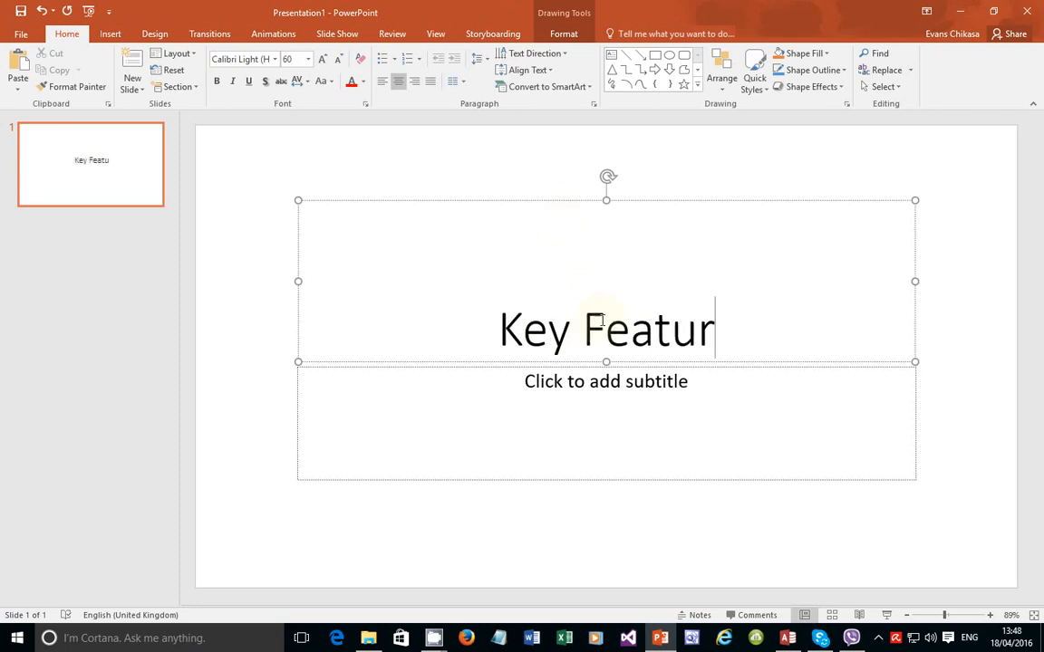
pyautogui.write('es')
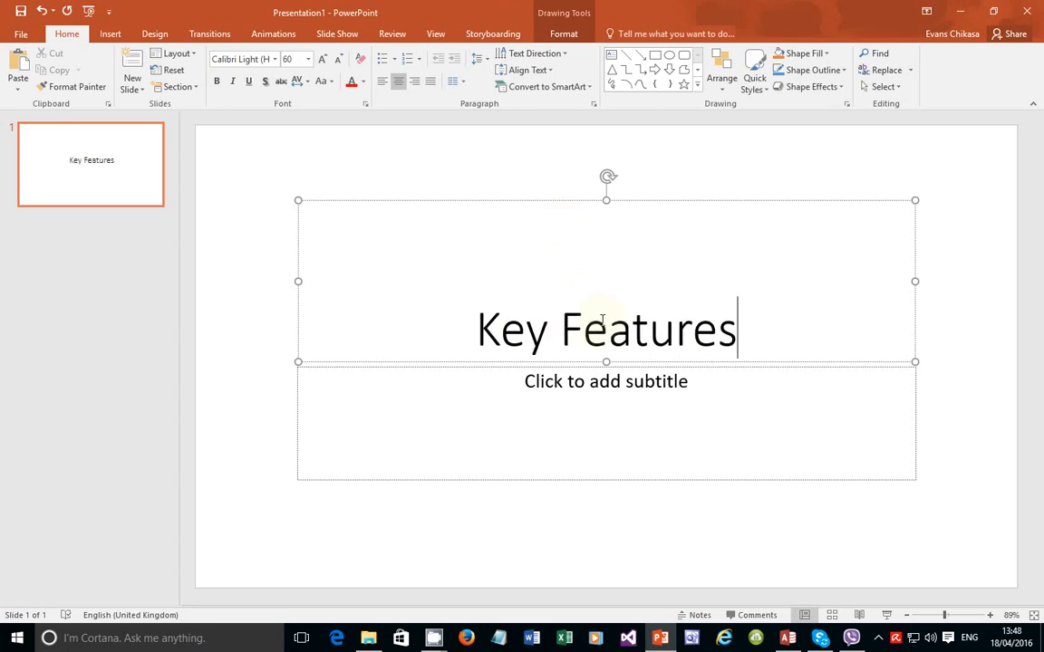
pyautogui.write(' of a')
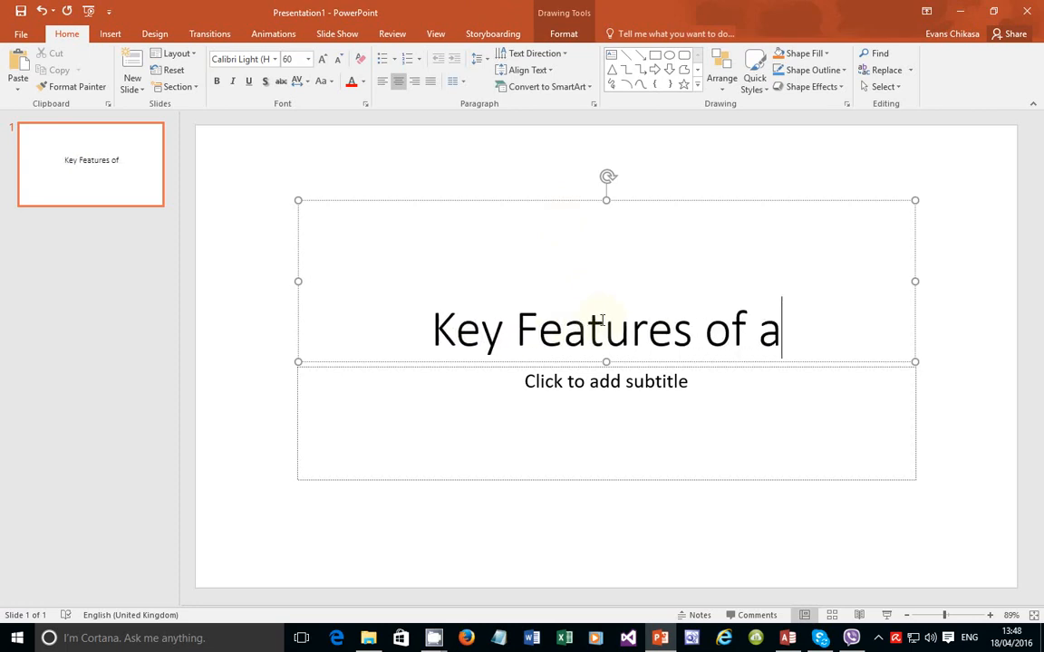
pyautogui.write(' well d')
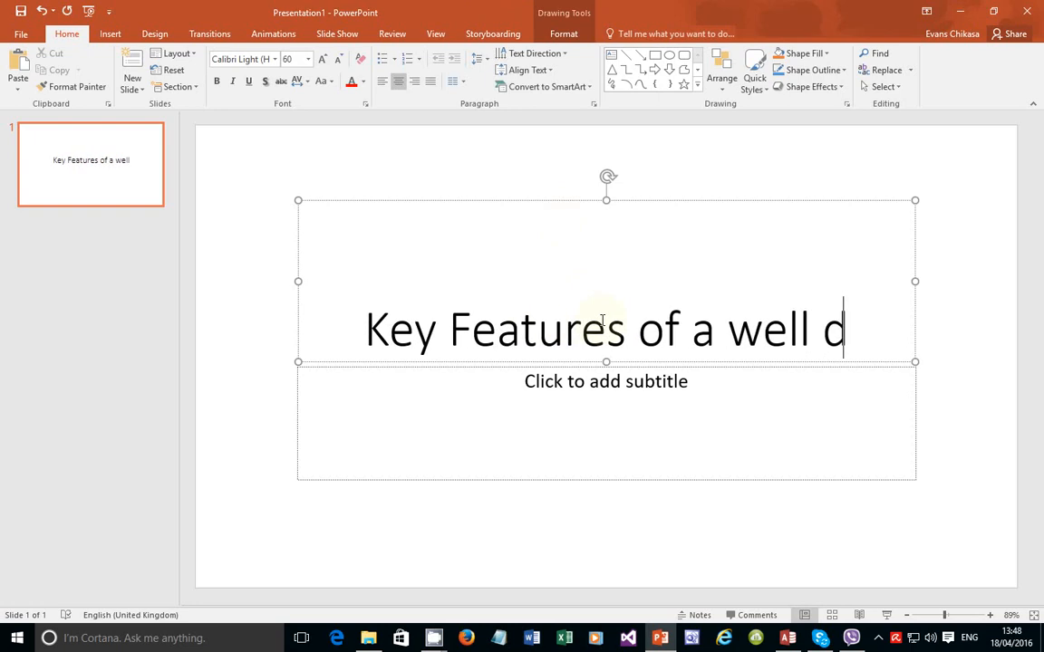
pyautogui.write('esigned ')
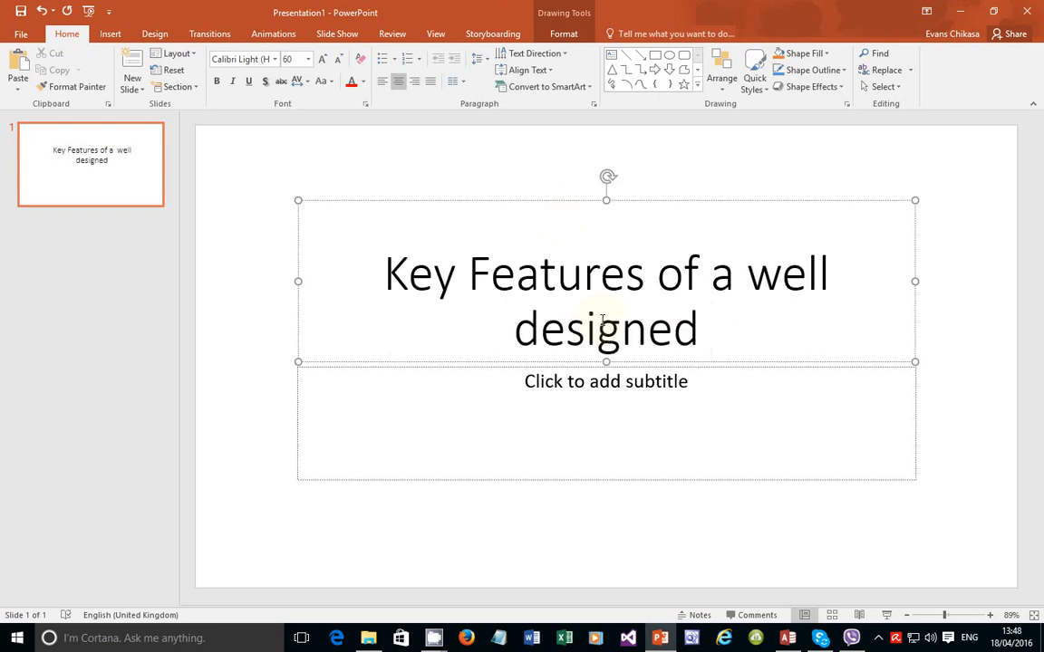
pyautogui.write('Form')
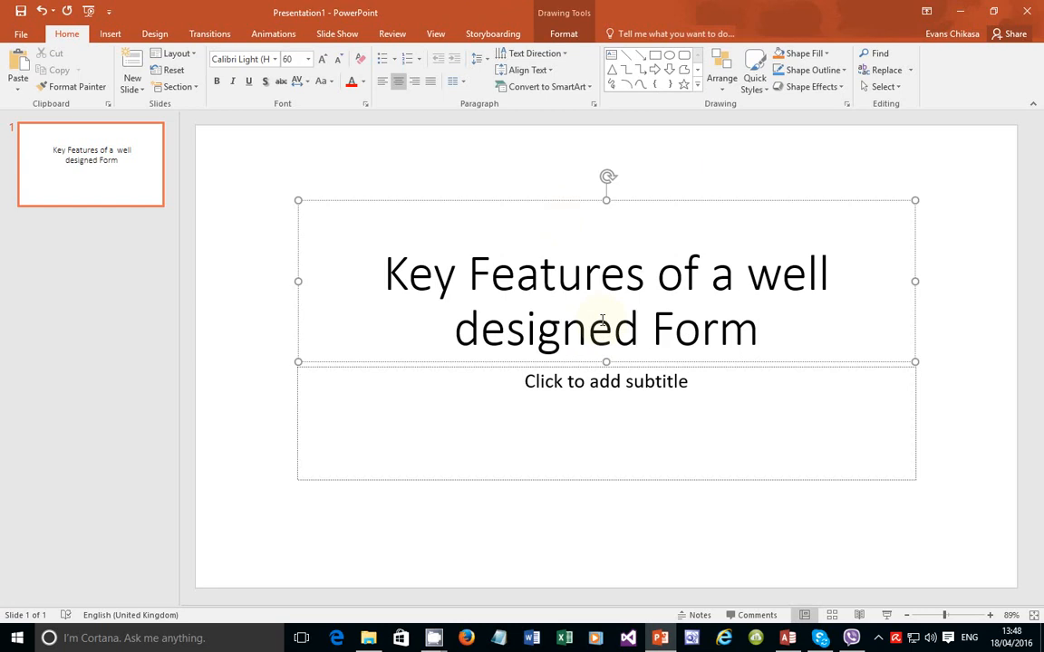
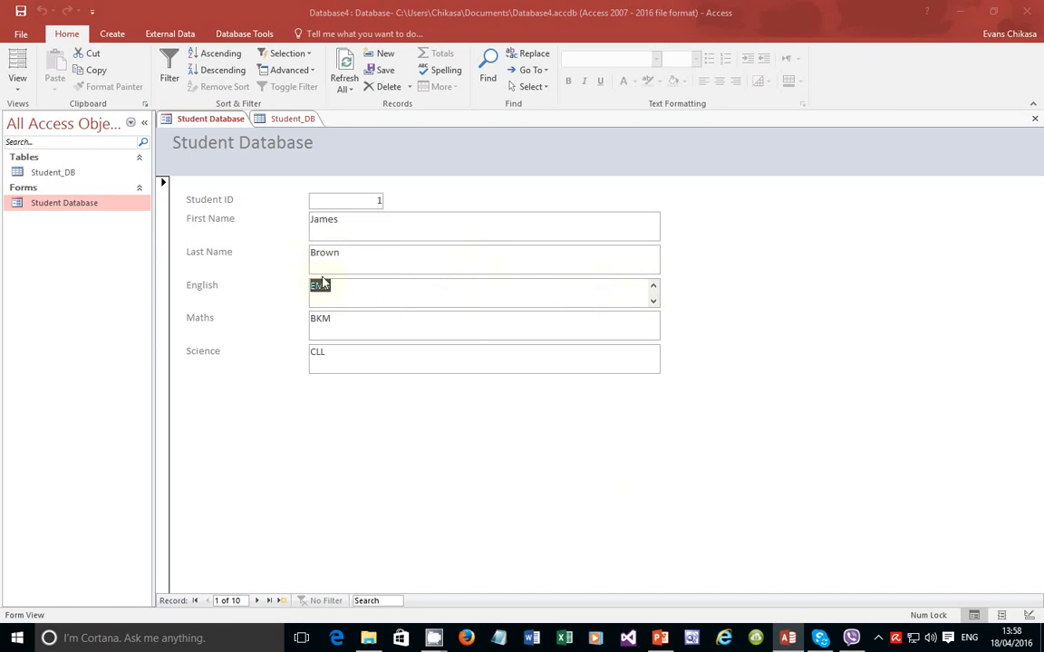
# Step: Move from the English field to Student ID, then bring up the PowerPoint features slide
pyautogui.click(360, 201)
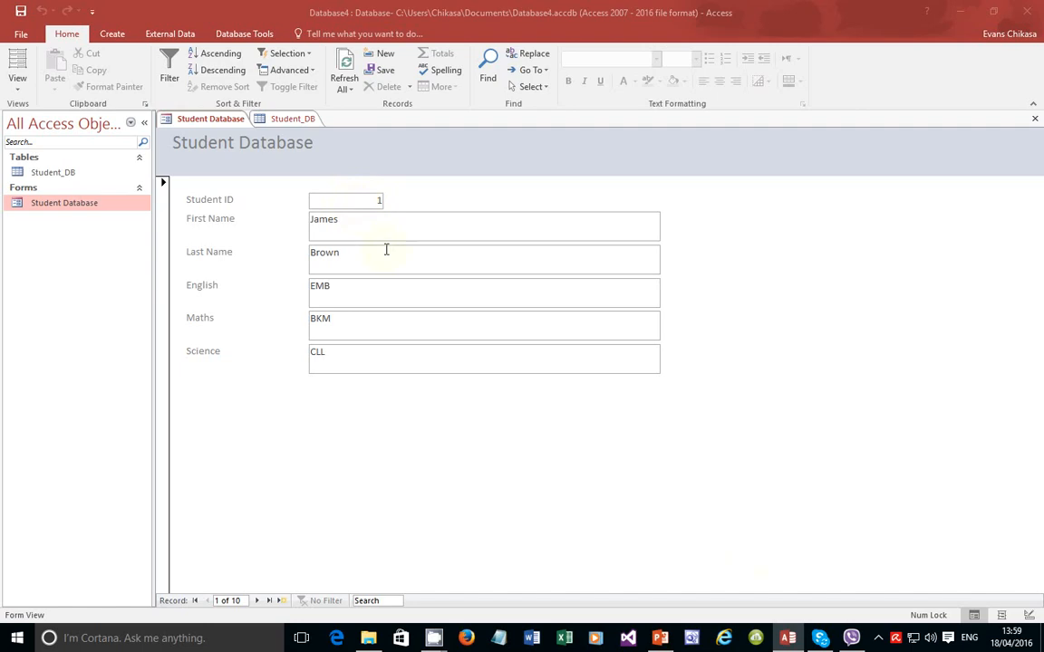
pyautogui.click(661, 637)
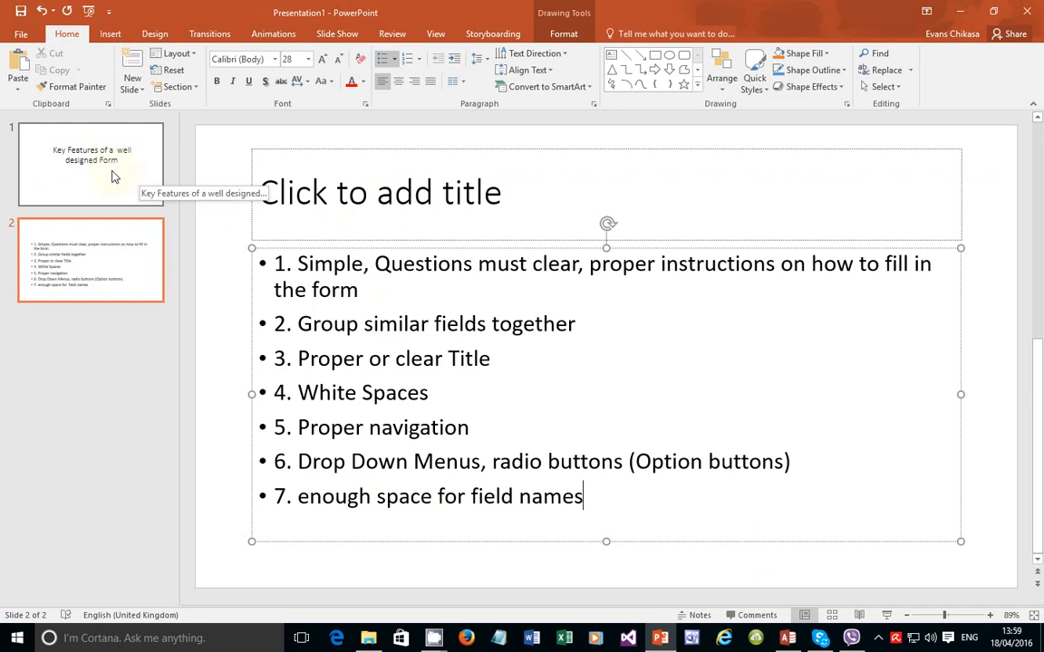
# Step: Capitalise bullet 7 so it reads 'Enough space for field names'
pyautogui.click(316, 520)
pyautogui.press('BackSpace')
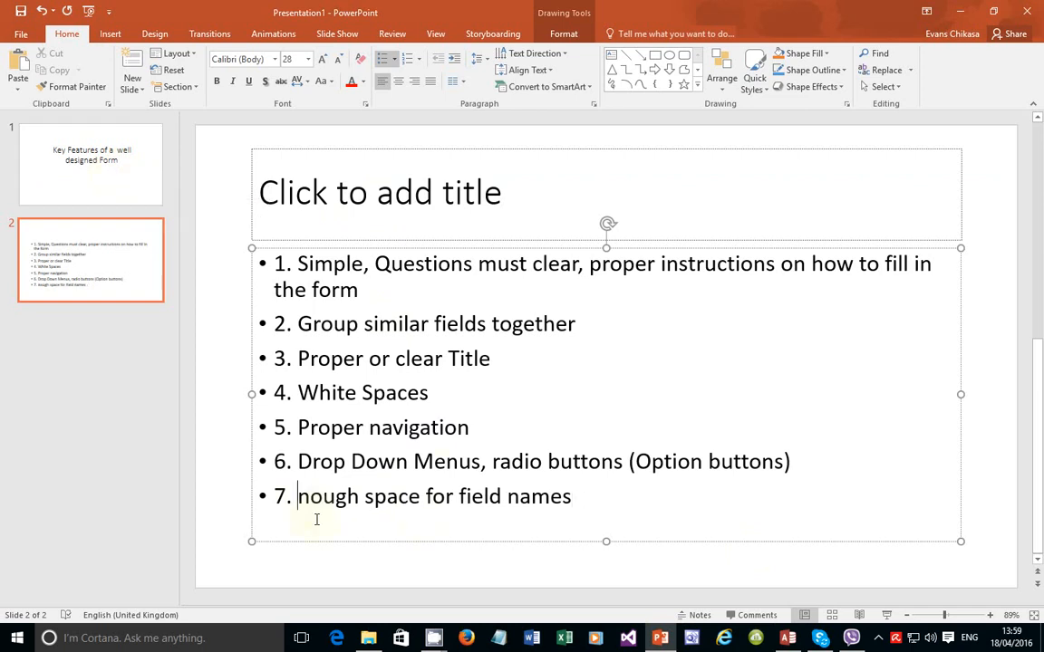
pyautogui.write('E')
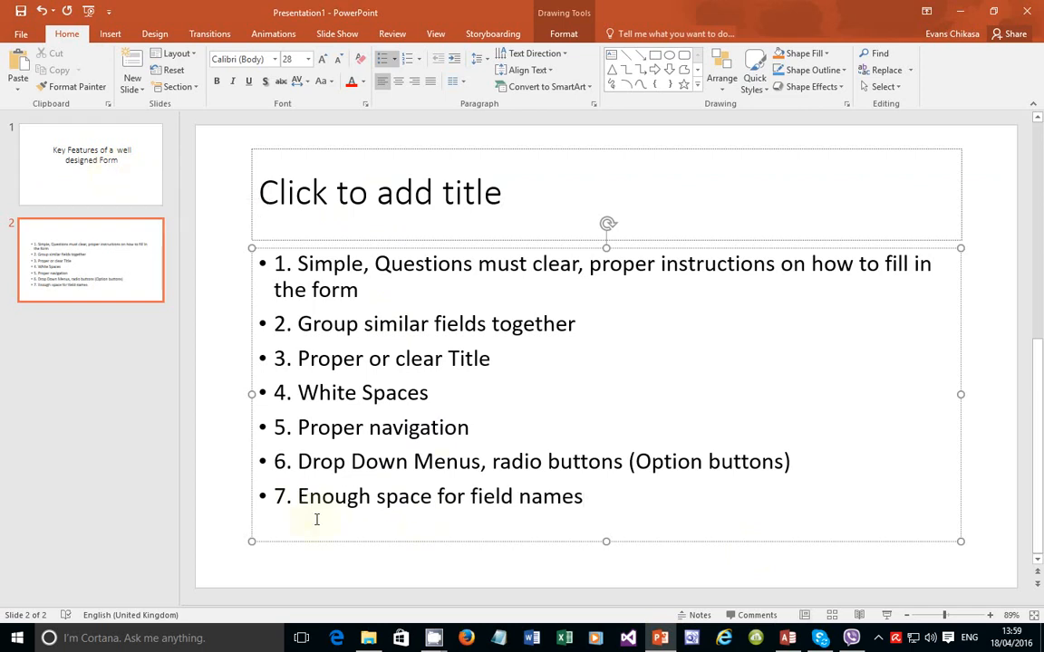
pyautogui.click(598, 501)
# Step: Compare the form with the slide's simple-questions and Option buttons bullets, then return to Access
pyautogui.click(790, 639)
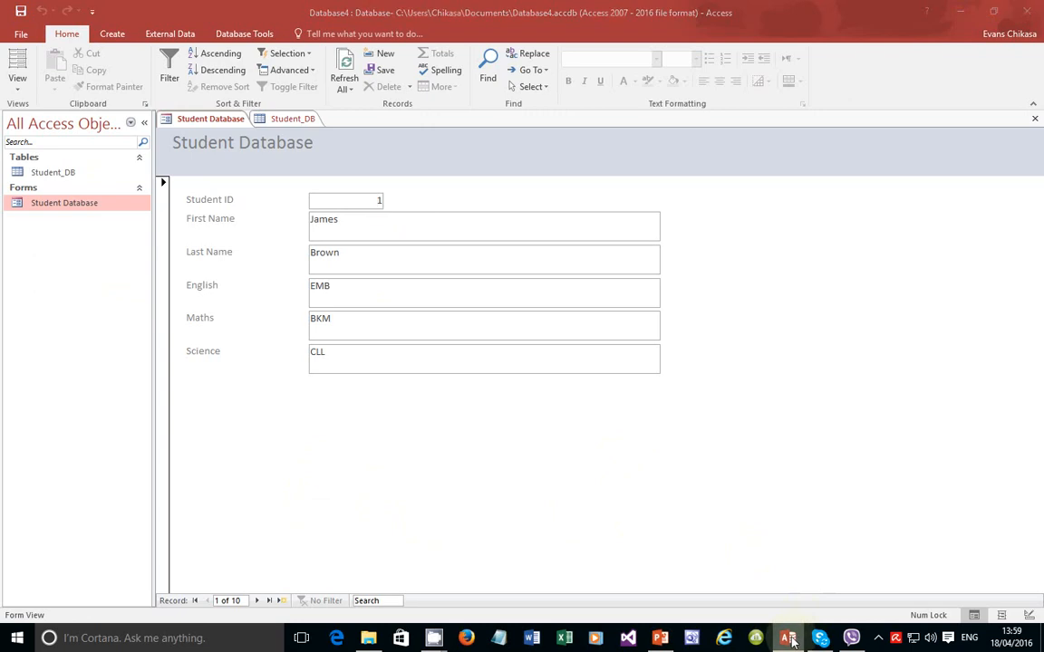
pyautogui.hotkey('alt', 'Tab')
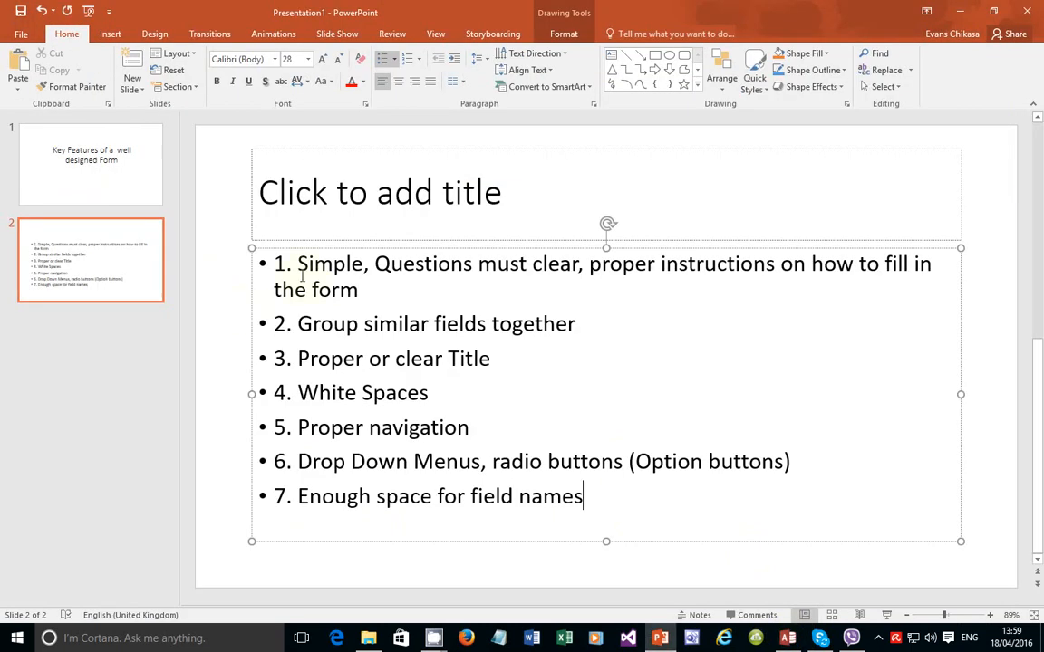
pyautogui.moveTo(297, 265); pyautogui.dragTo(342, 289)
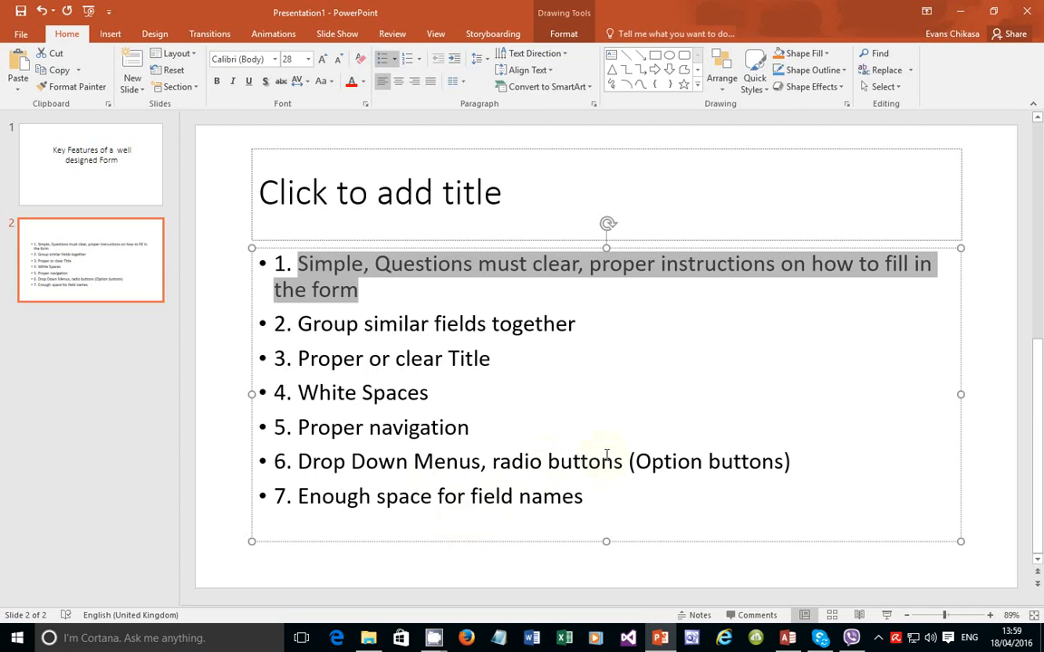
pyautogui.moveTo(492, 462); pyautogui.dragTo(764, 465)
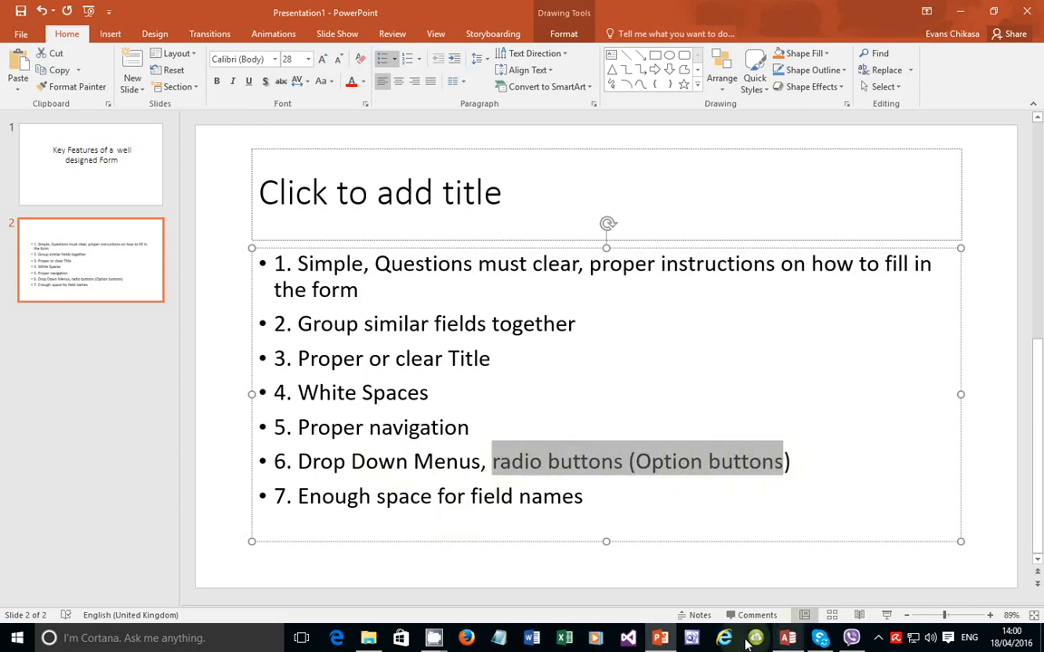
pyautogui.moveTo(787, 641)
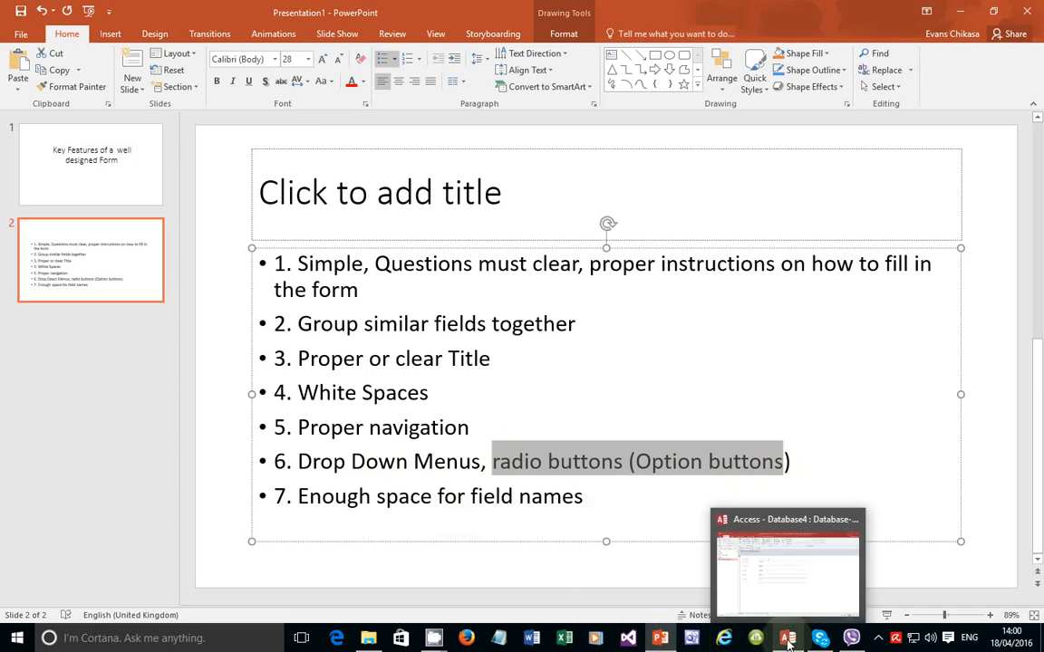
pyautogui.click(717, 576)
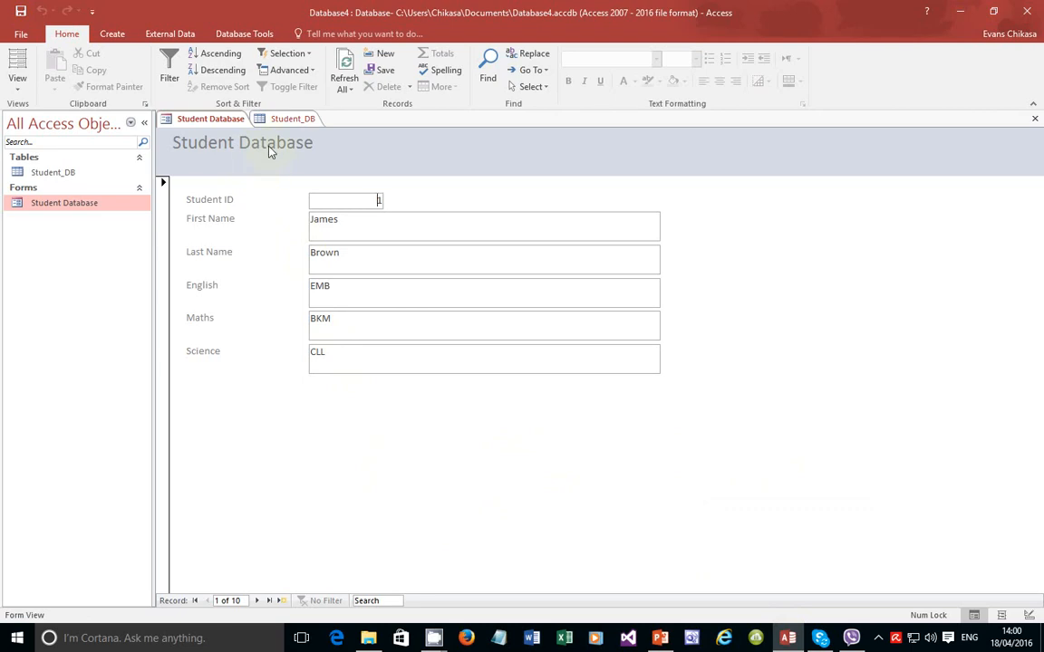
# Step: Switch the Student Database form to Design View and select its title label
pyautogui.click(15, 84)
pyautogui.click(47, 175)
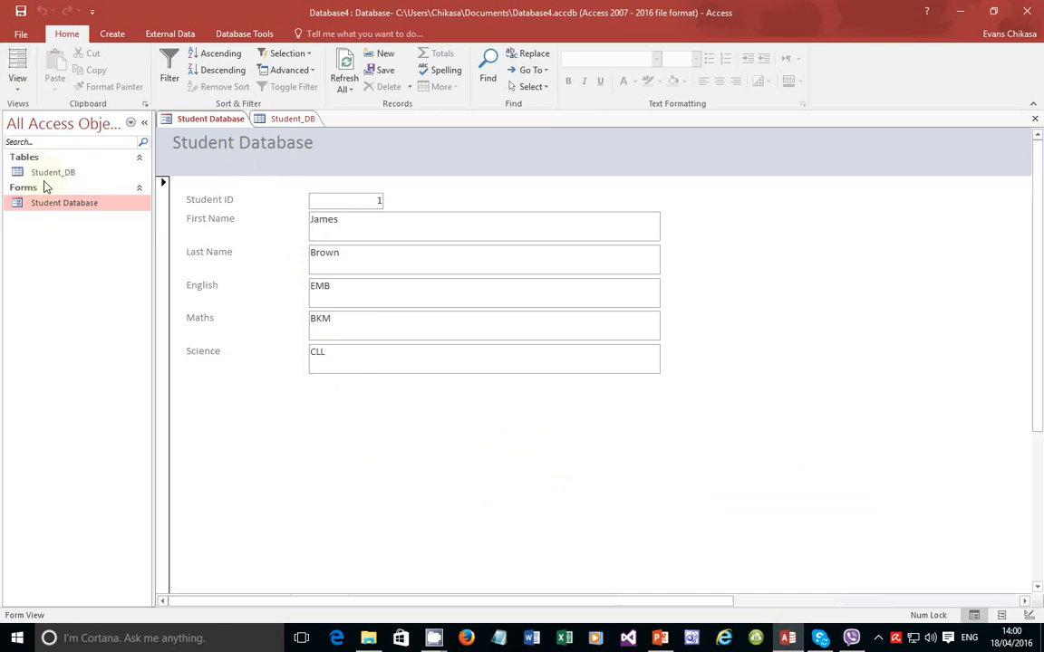
pyautogui.click(292, 186)
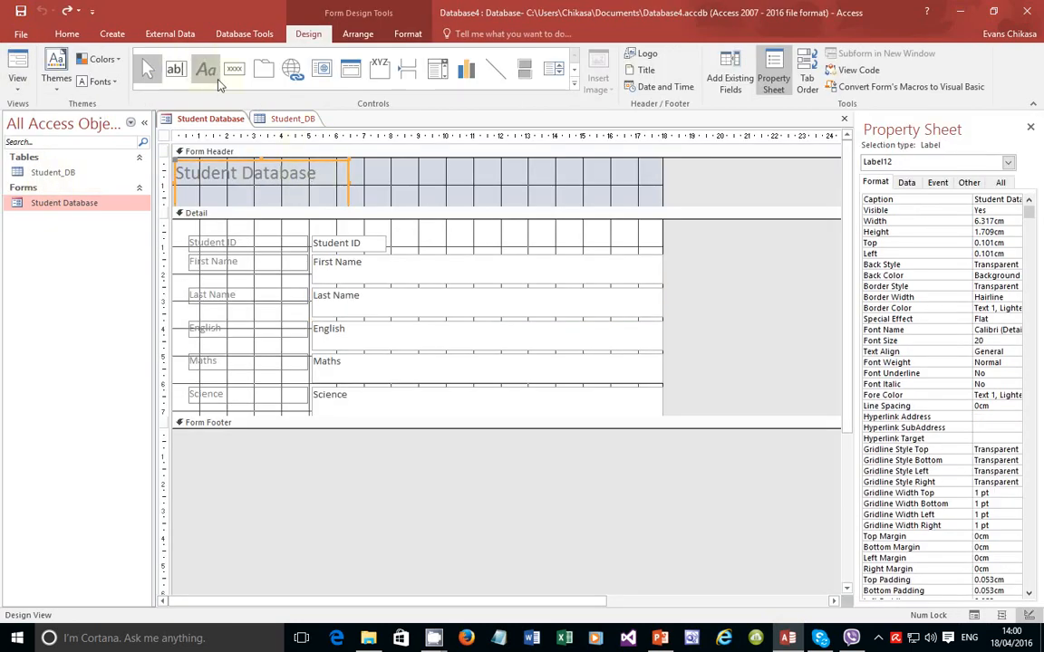
# Step: Try a red background on the title label, then undo it
pyautogui.click(404, 34)
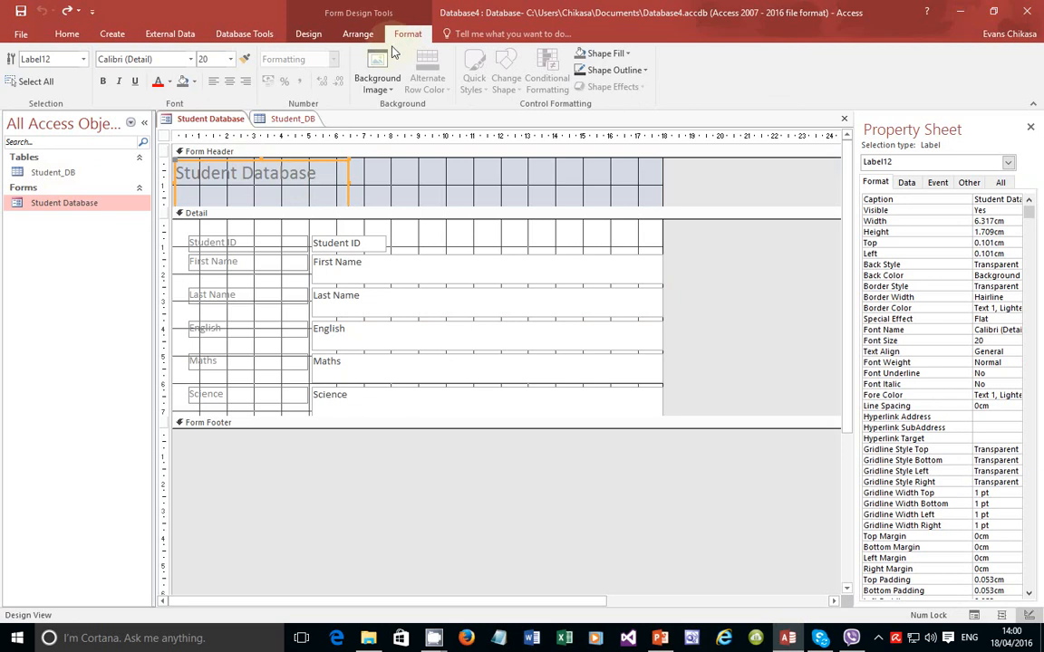
pyautogui.click(194, 81)
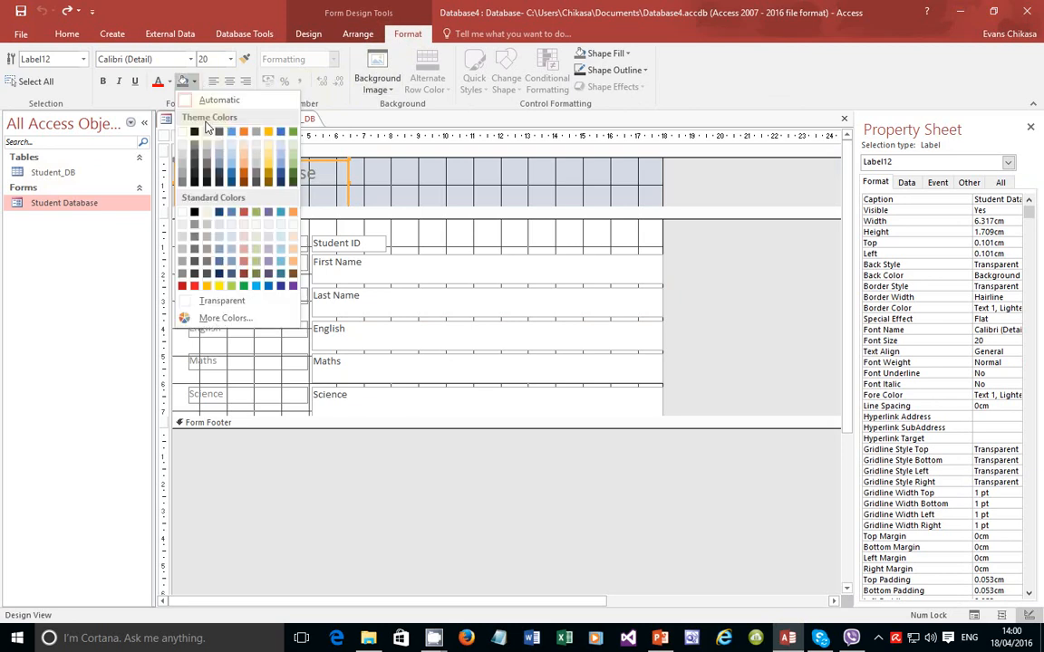
pyautogui.click(193, 286)
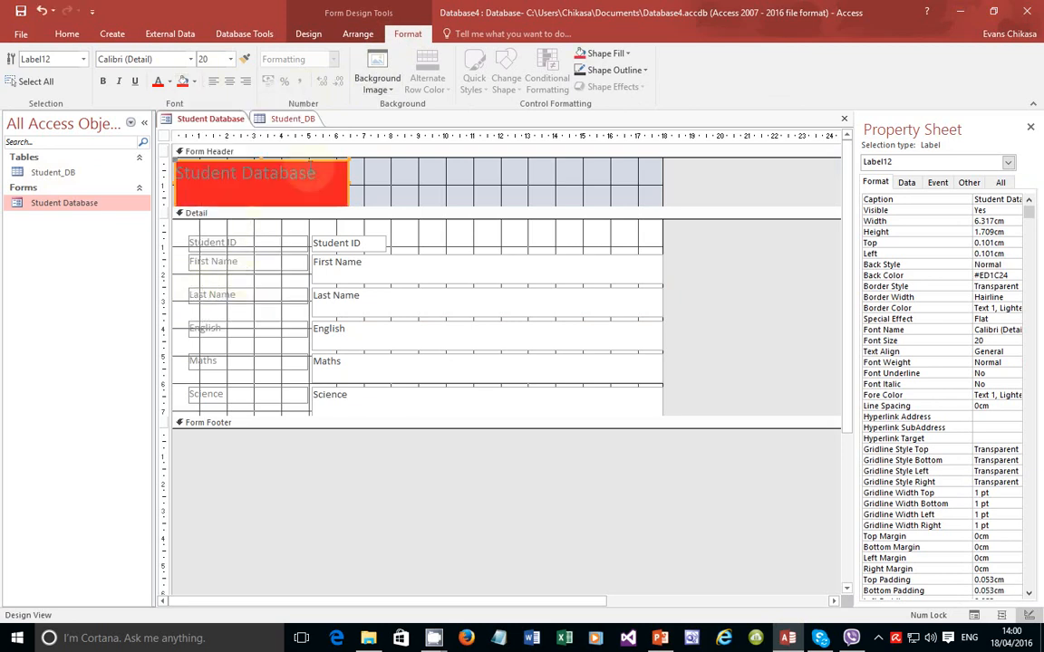
pyautogui.click(297, 193)
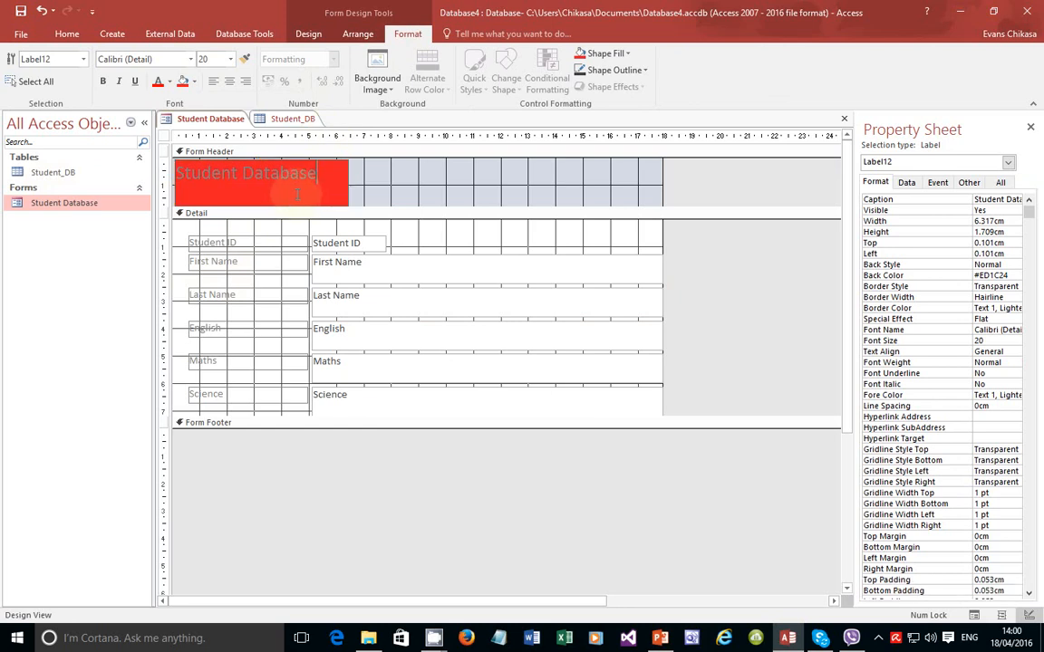
pyautogui.hotkey('ctrl', 'z')
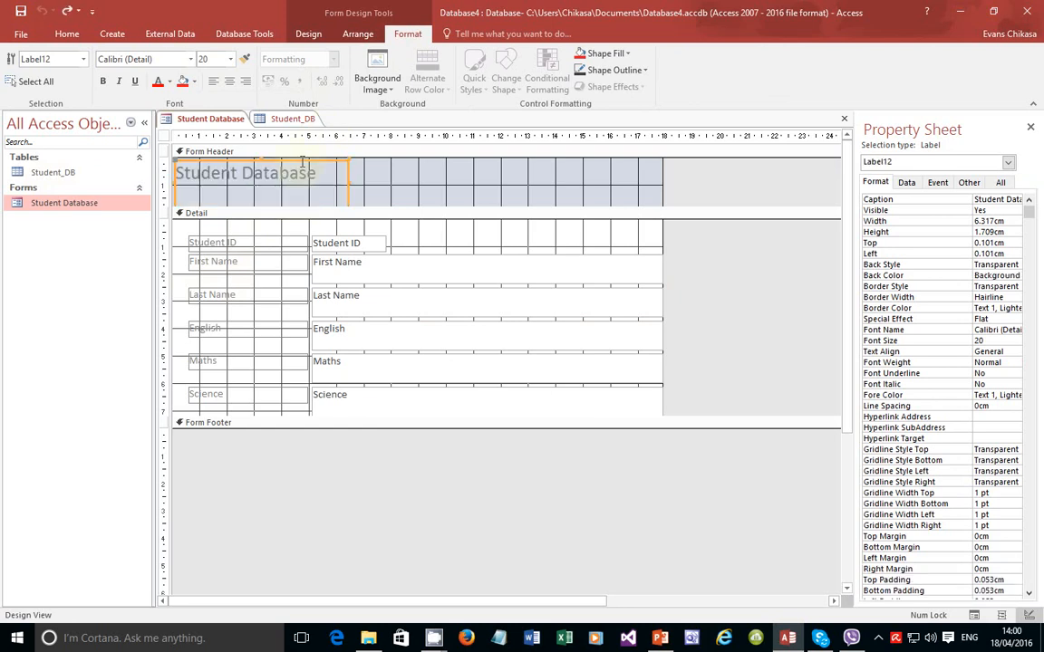
pyautogui.click(333, 184)
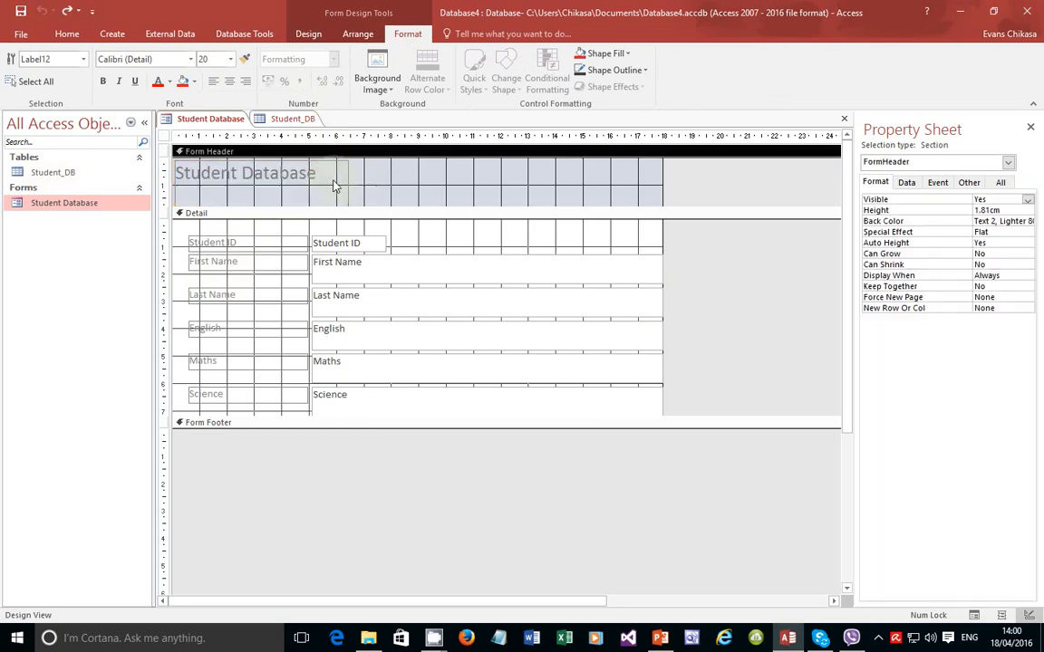
# Step: Make the Student Database title text red
pyautogui.click(334, 174)
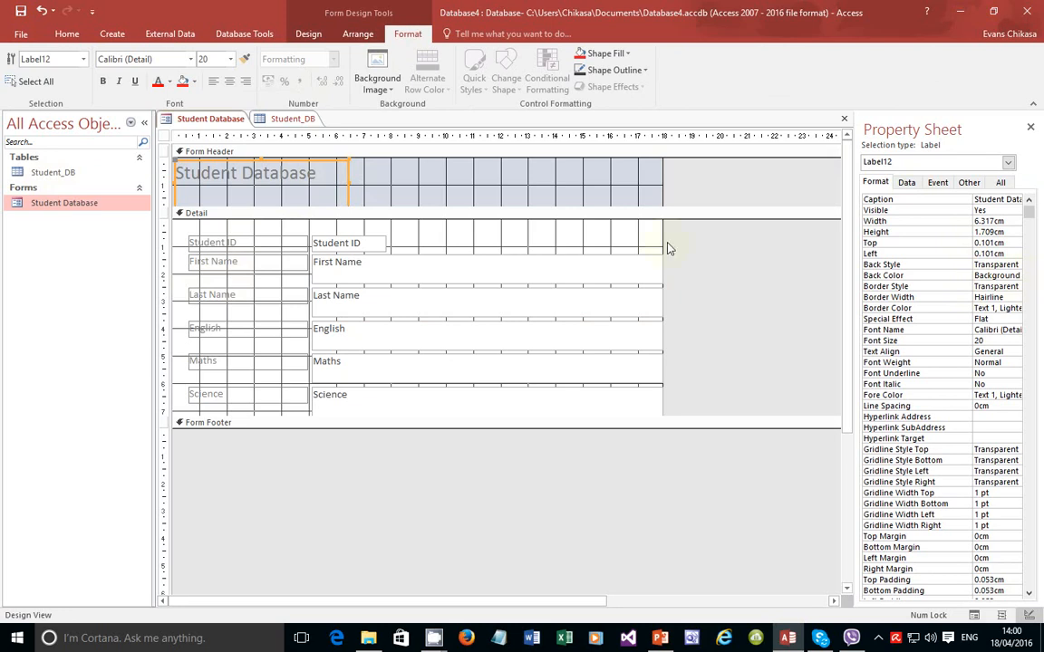
pyautogui.click(170, 83)
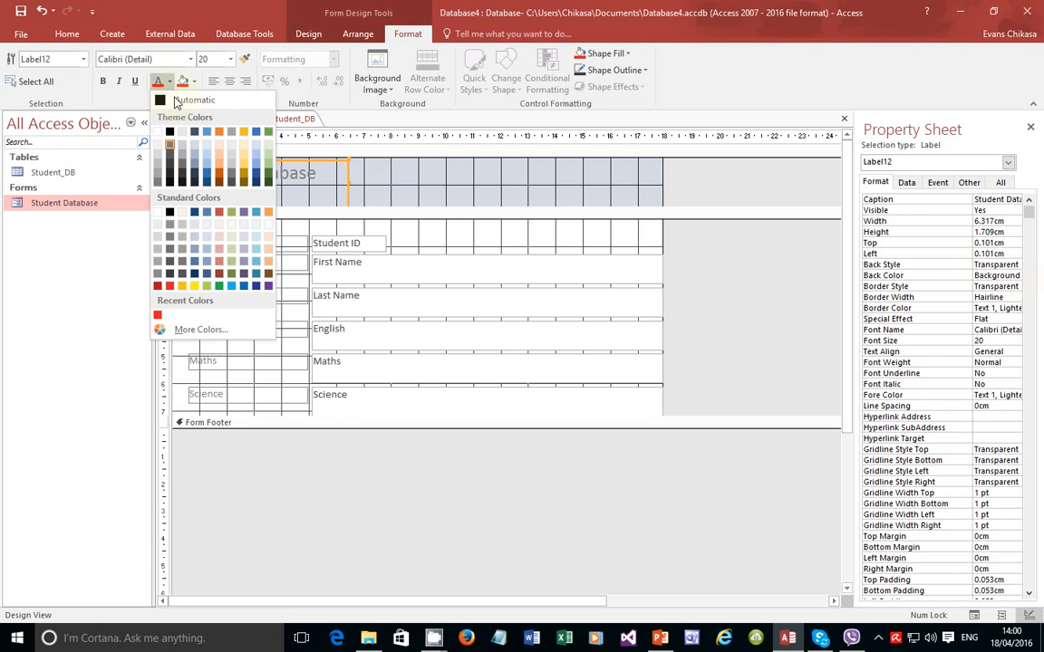
pyautogui.click(169, 286)
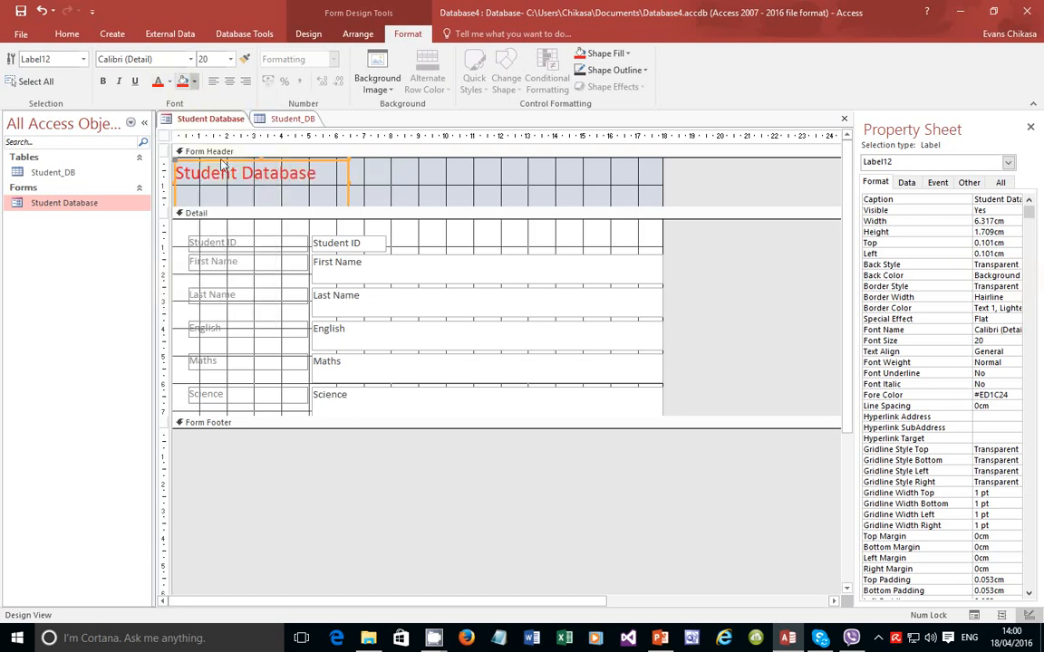
# Step: Give the Form Header section a light blue Accent 1 back colour
pyautogui.click(447, 191)
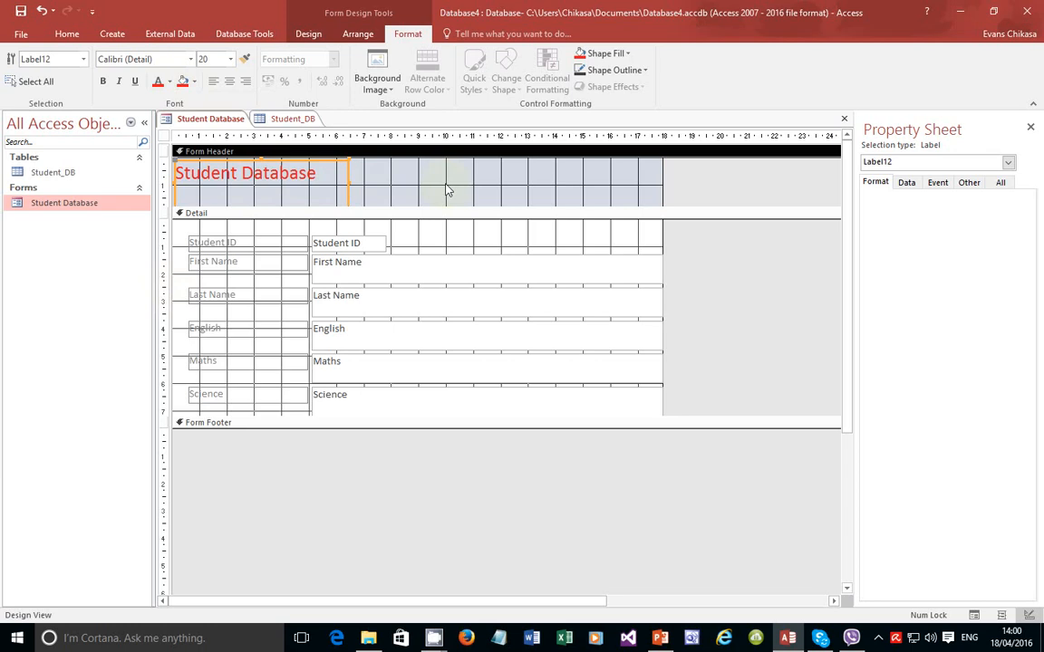
pyautogui.click(404, 184)
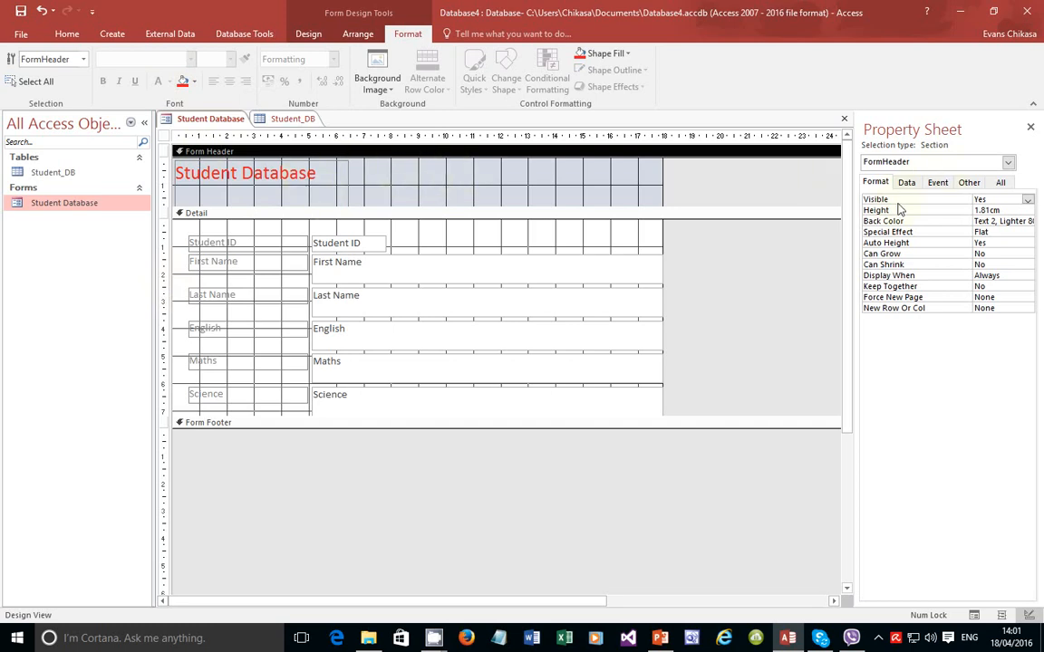
pyautogui.click(308, 185)
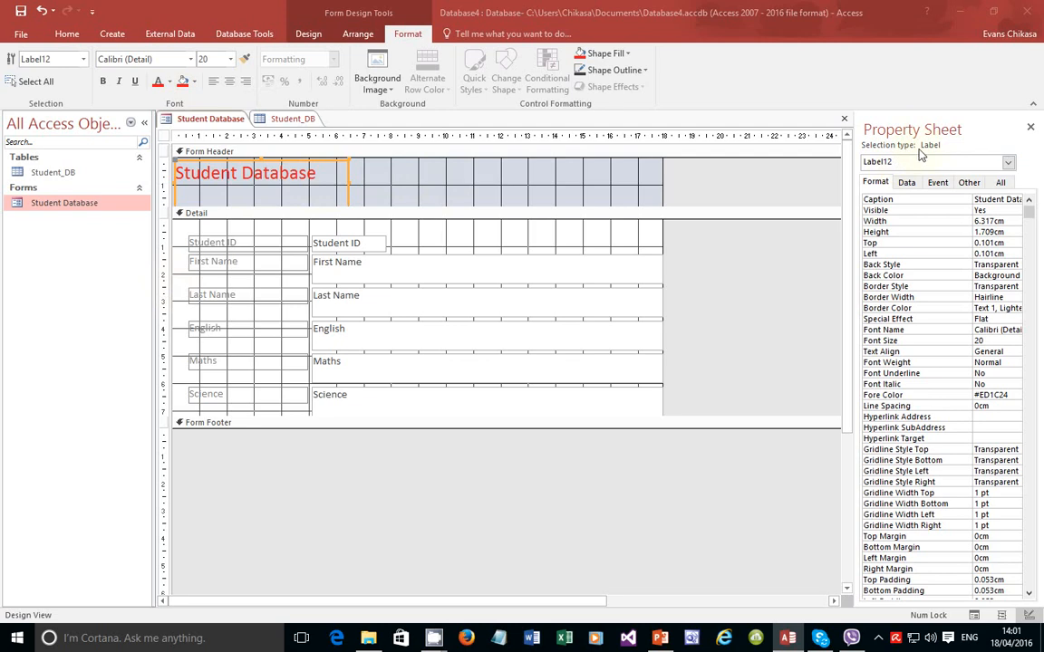
pyautogui.click(563, 184)
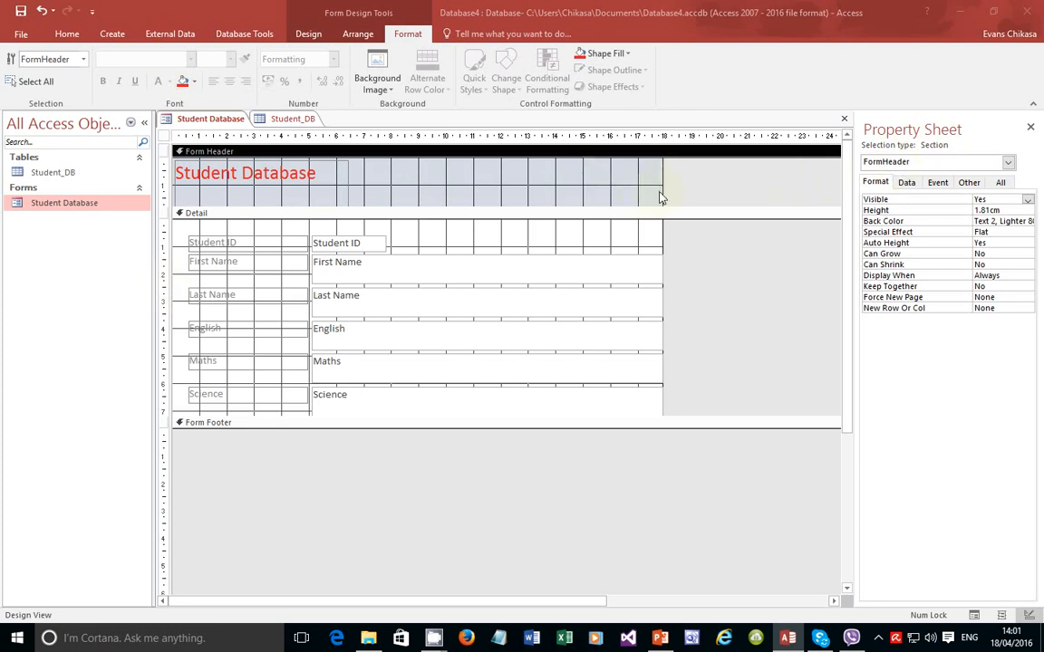
pyautogui.click(1018, 221)
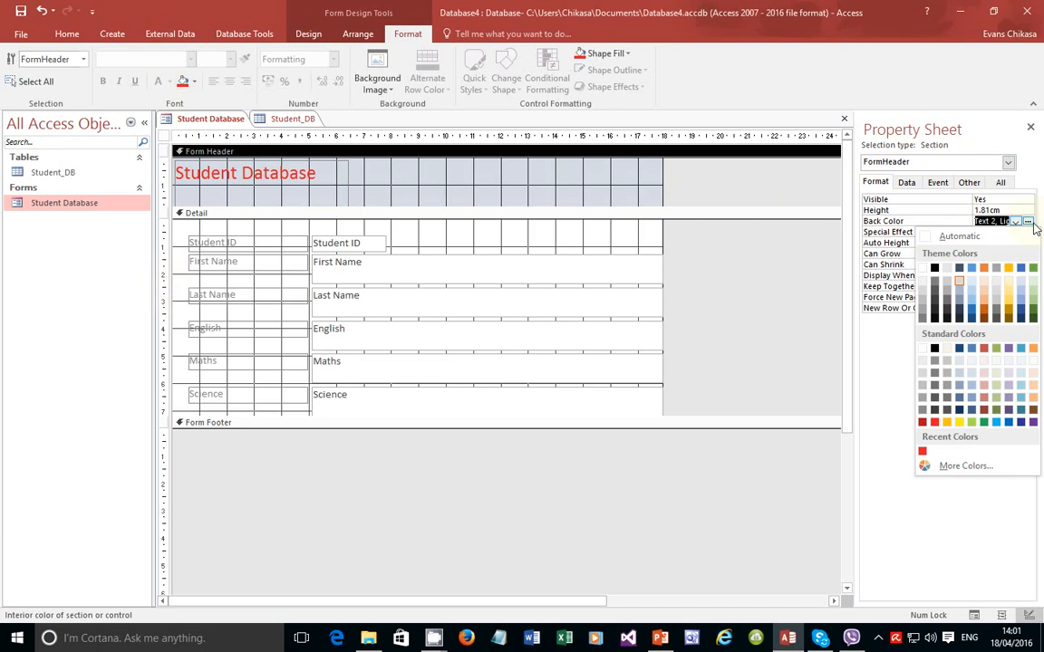
pyautogui.click(972, 305)
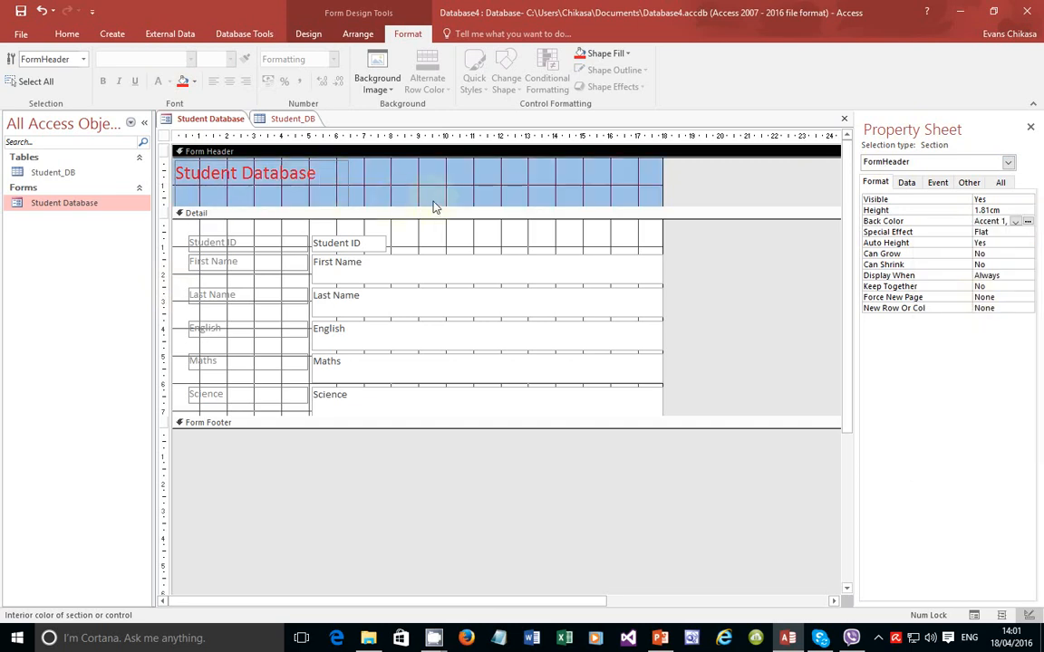
pyautogui.click(294, 174)
pyautogui.click(296, 169)
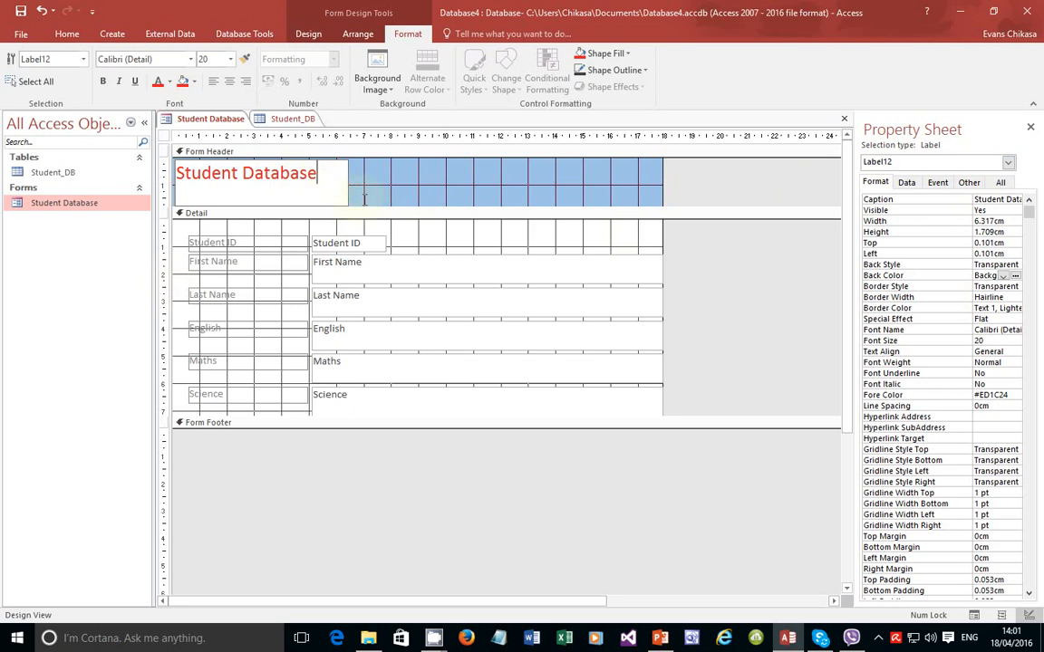
# Step: Set the Student Database title's font size to 28
pyautogui.click(364, 197)
pyautogui.click(326, 171)
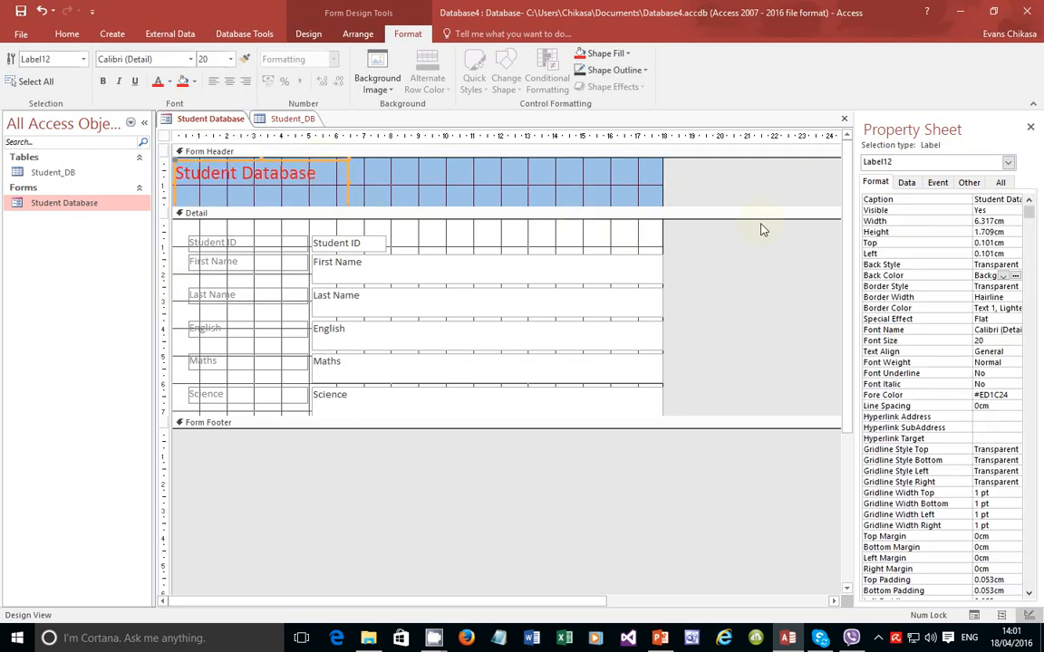
pyautogui.click(231, 60)
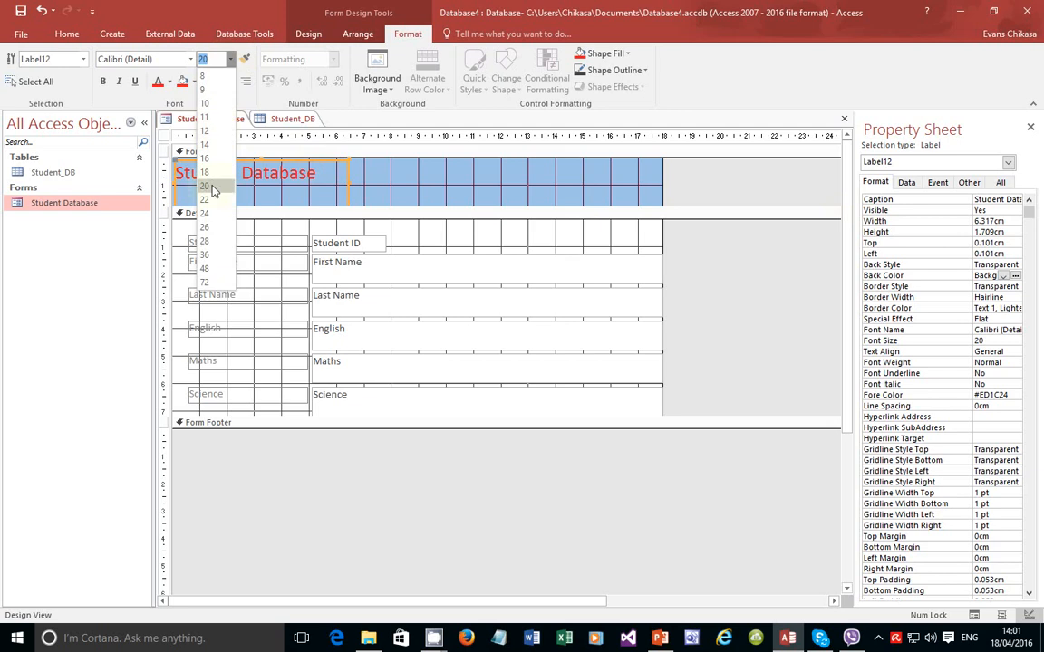
pyautogui.click(205, 241)
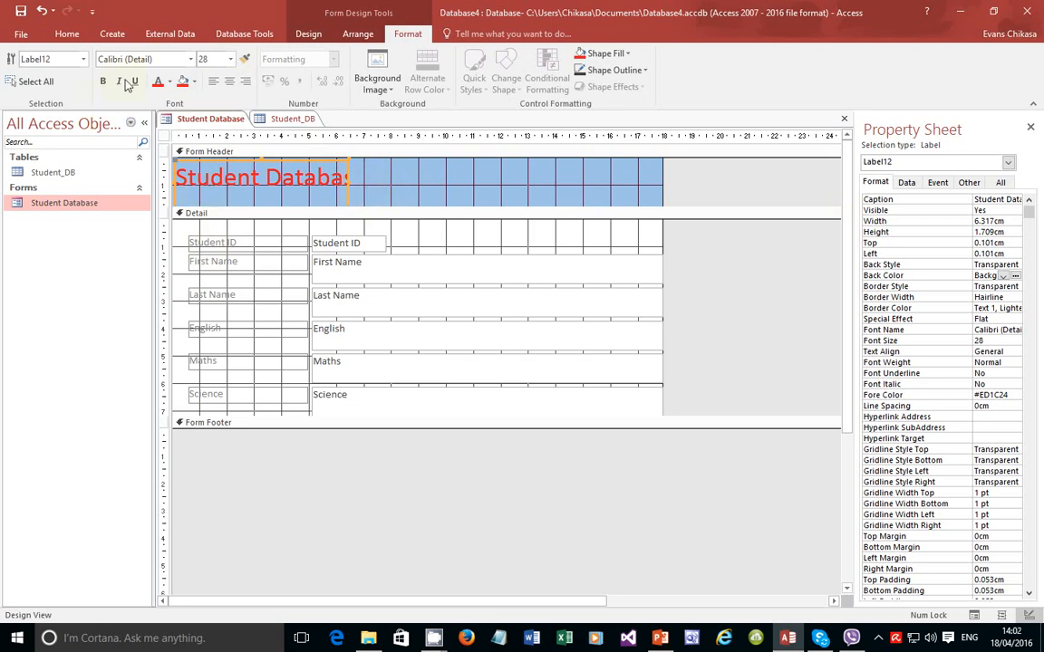
# Step: Preview the form with its student records in Form View
pyautogui.click(69, 35)
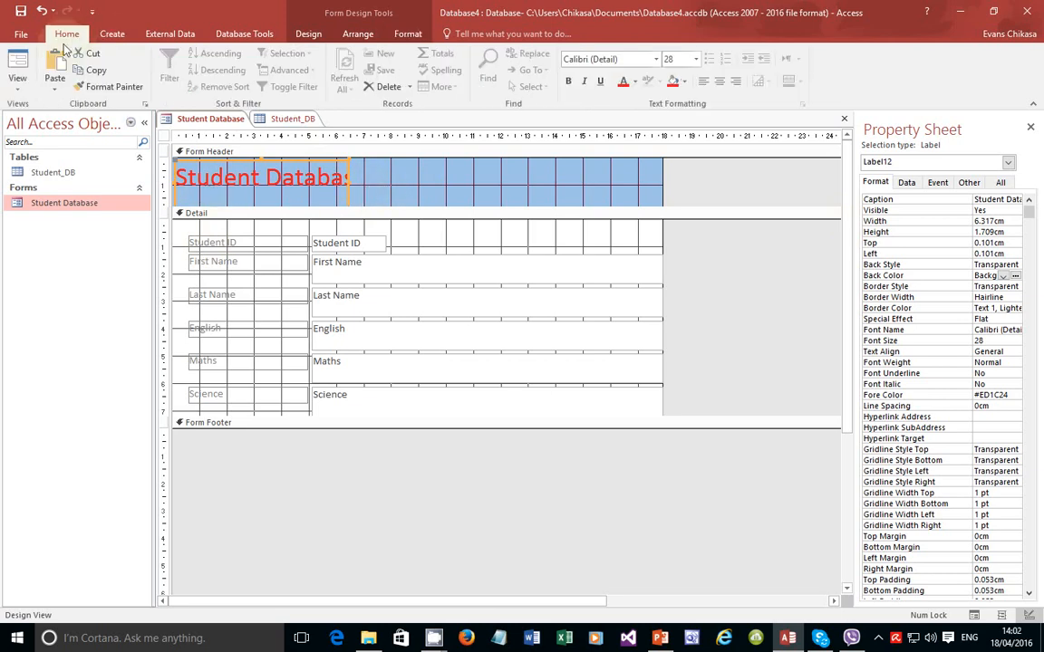
pyautogui.click(19, 91)
pyautogui.click(34, 115)
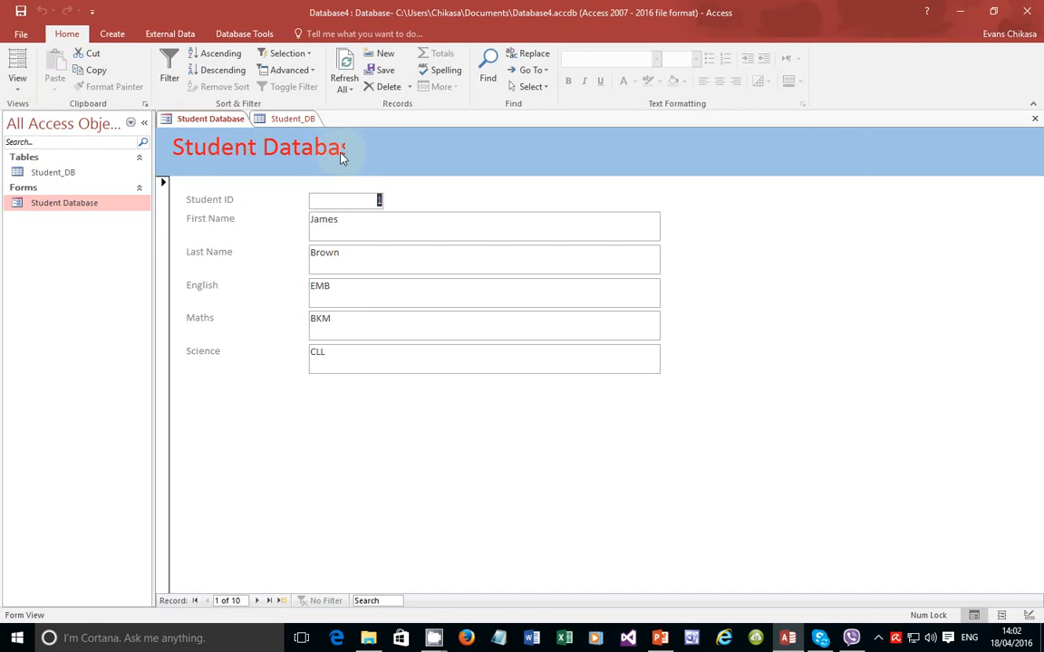
# Step: Back in Design View, widen the title label to show all its text and centre it
pyautogui.click(14, 83)
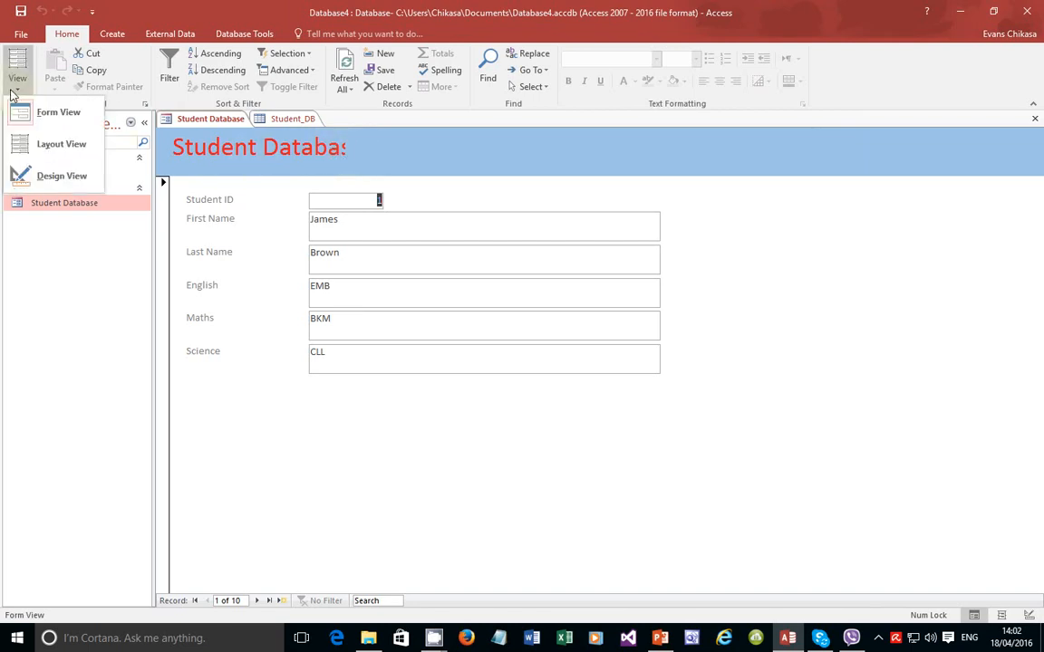
pyautogui.click(39, 175)
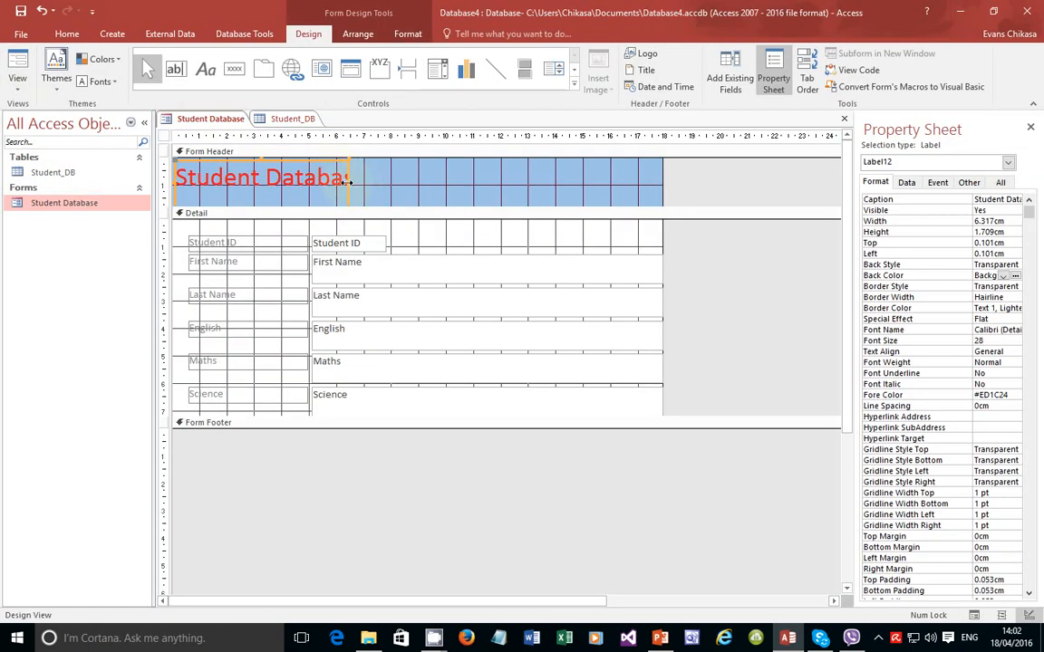
pyautogui.moveTo(364, 185); pyautogui.dragTo(396, 181)
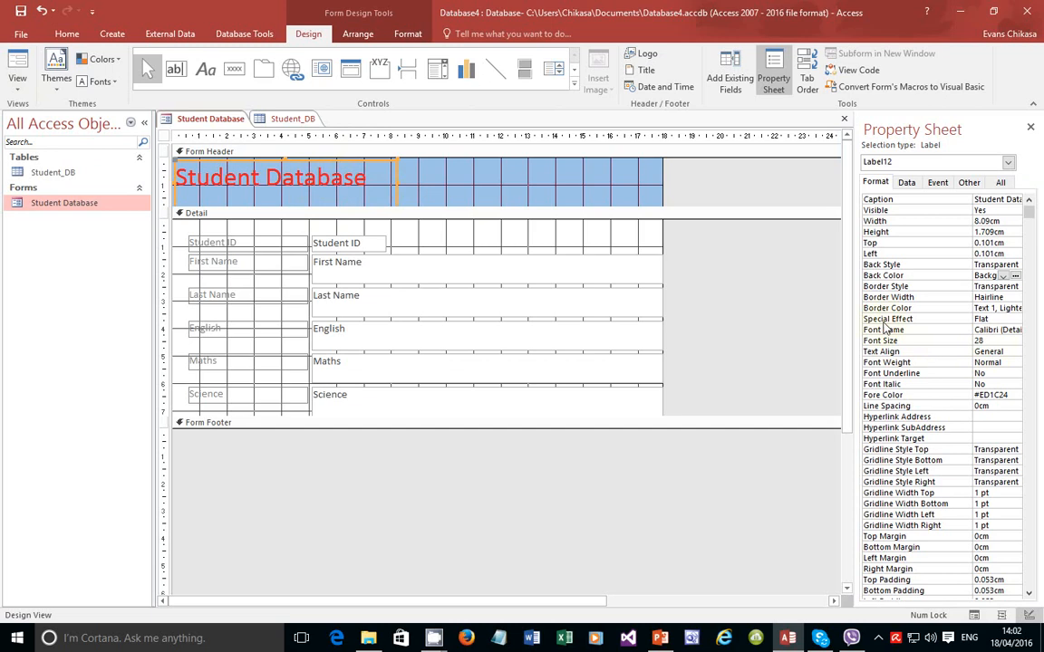
pyautogui.click(985, 352)
pyautogui.click(1015, 352)
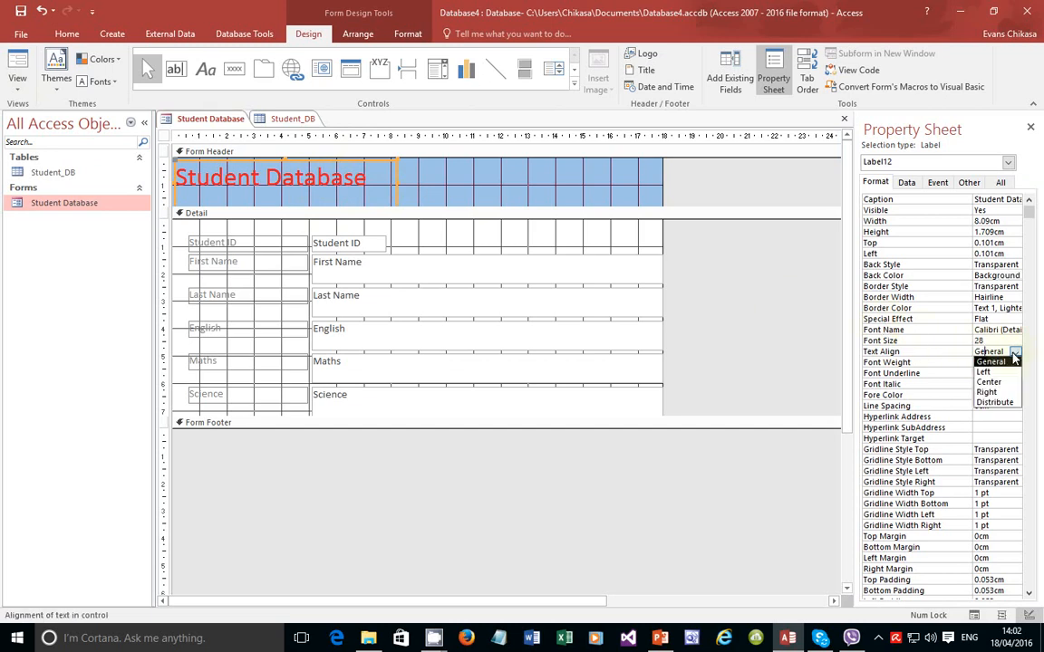
pyautogui.click(985, 385)
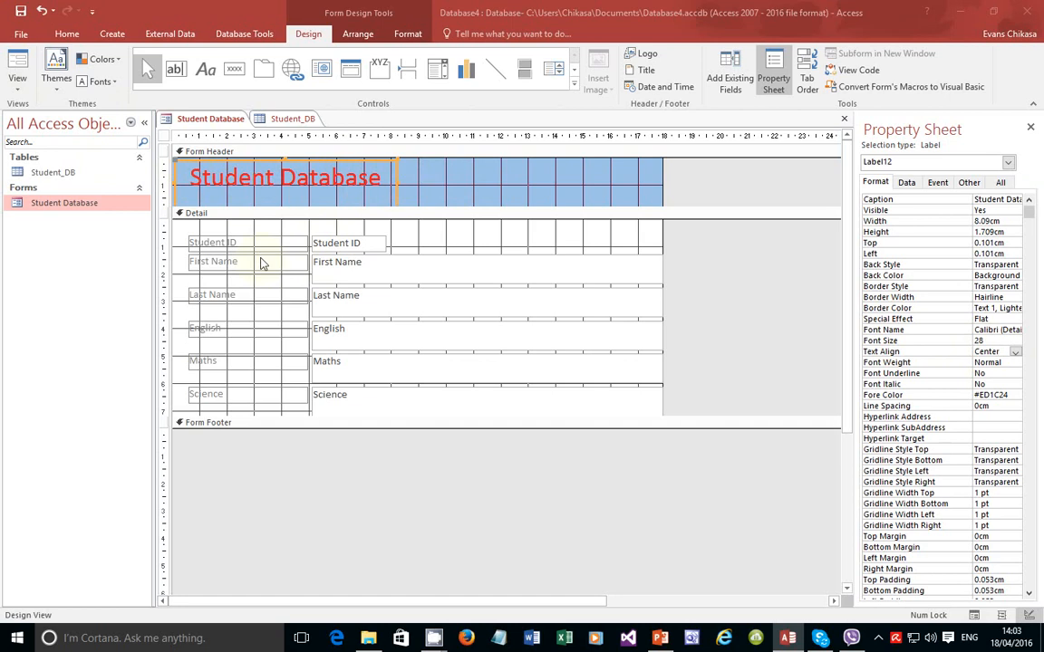
# Step: Line up the First Name label with its text box on one row
pyautogui.click(262, 264)
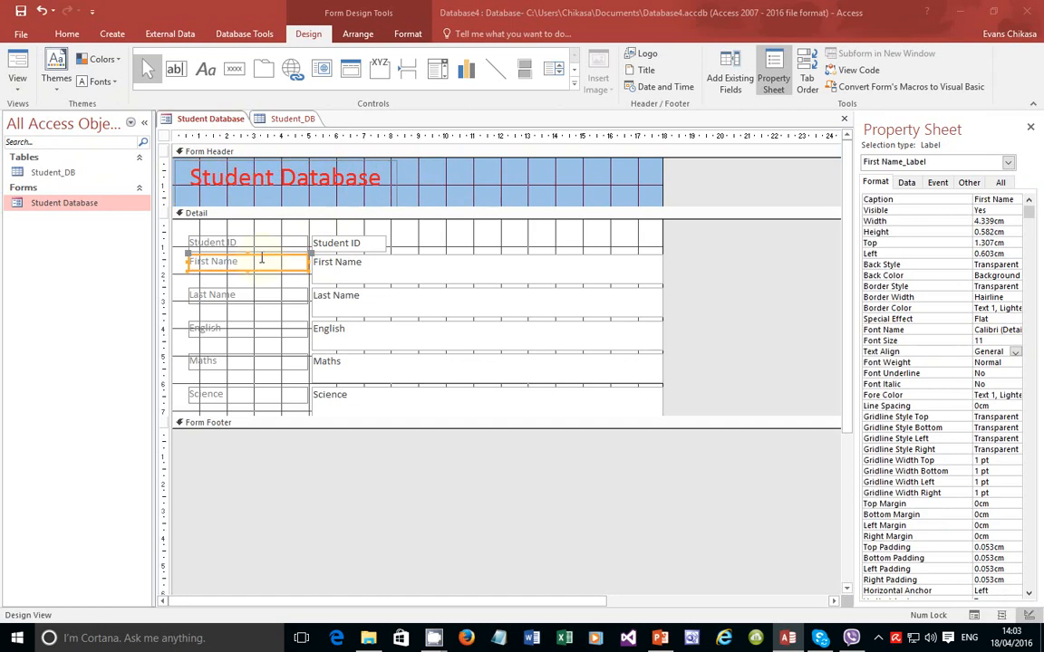
pyautogui.moveTo(262, 260); pyautogui.dragTo(278, 266)
pyautogui.click(357, 269)
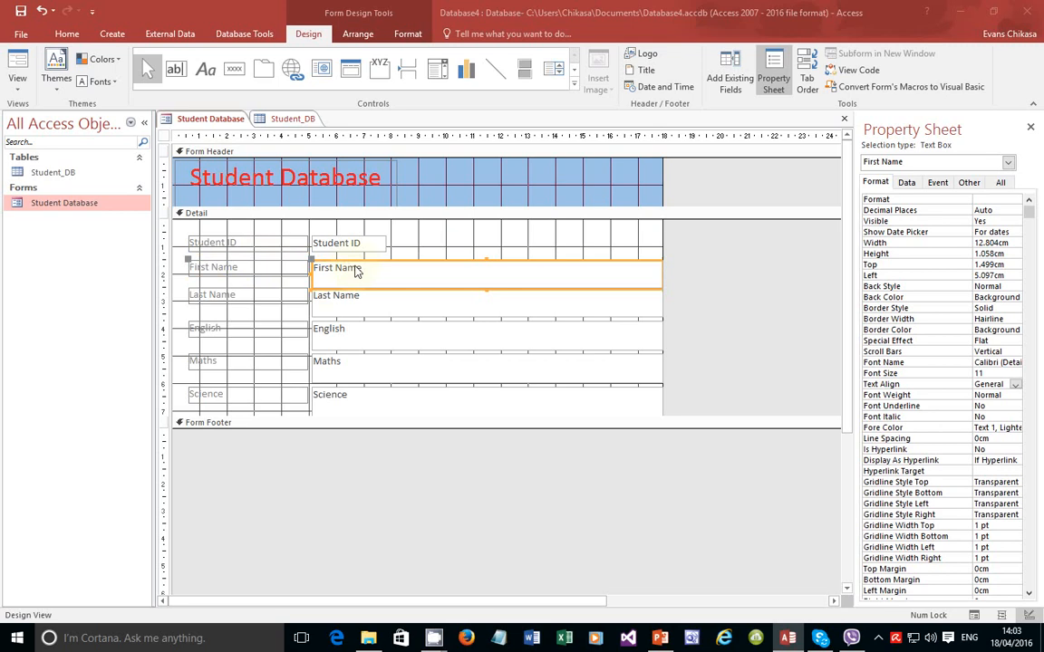
pyautogui.click(277, 269)
pyautogui.moveTo(276, 261); pyautogui.dragTo(274, 255)
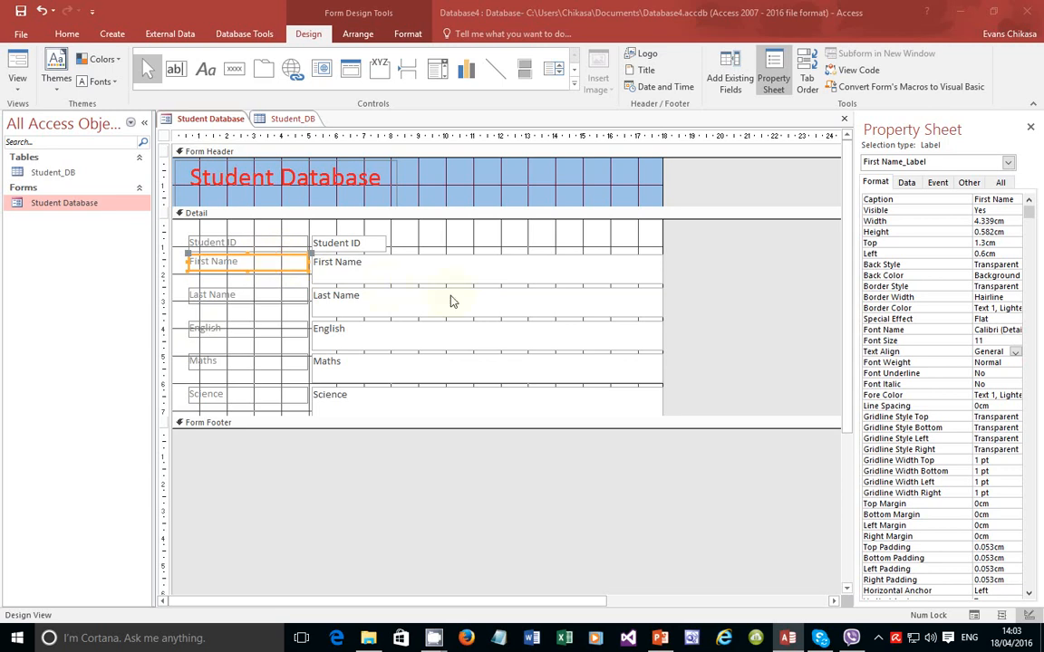
pyautogui.click(327, 265)
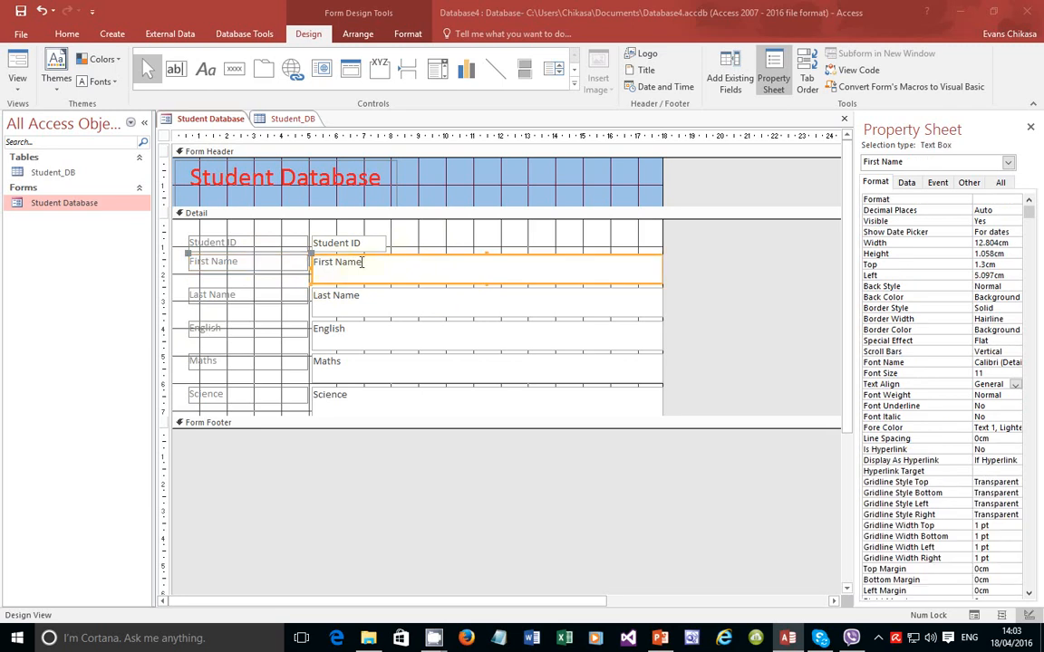
# Step: Move the Student ID label and box higher, to a Top of 0.3cm
pyautogui.click(255, 245)
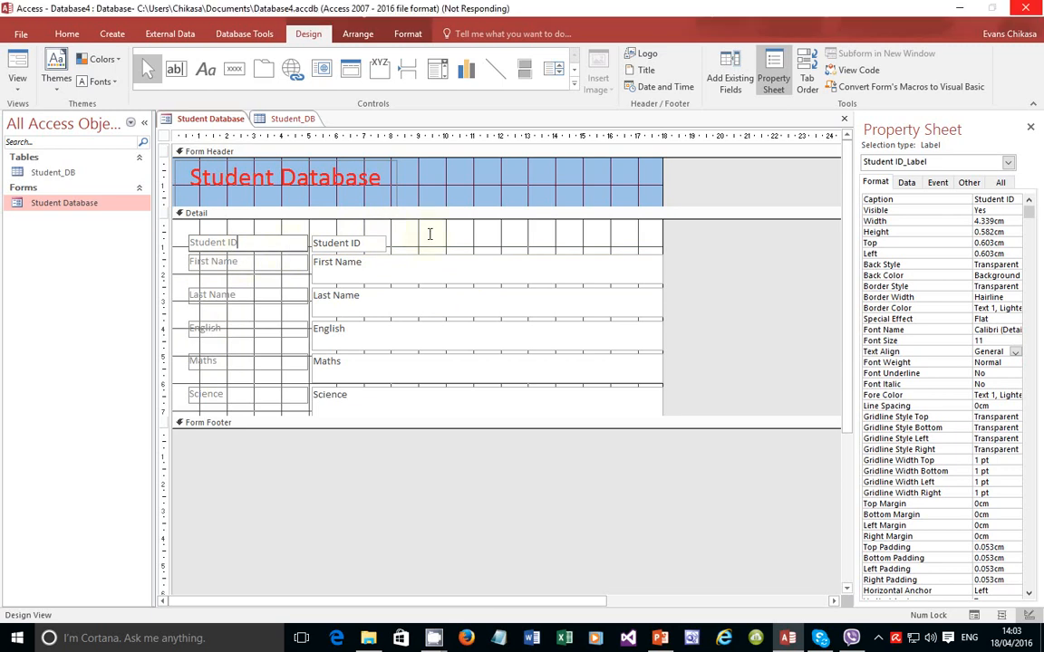
pyautogui.click(333, 244)
pyautogui.click(264, 241)
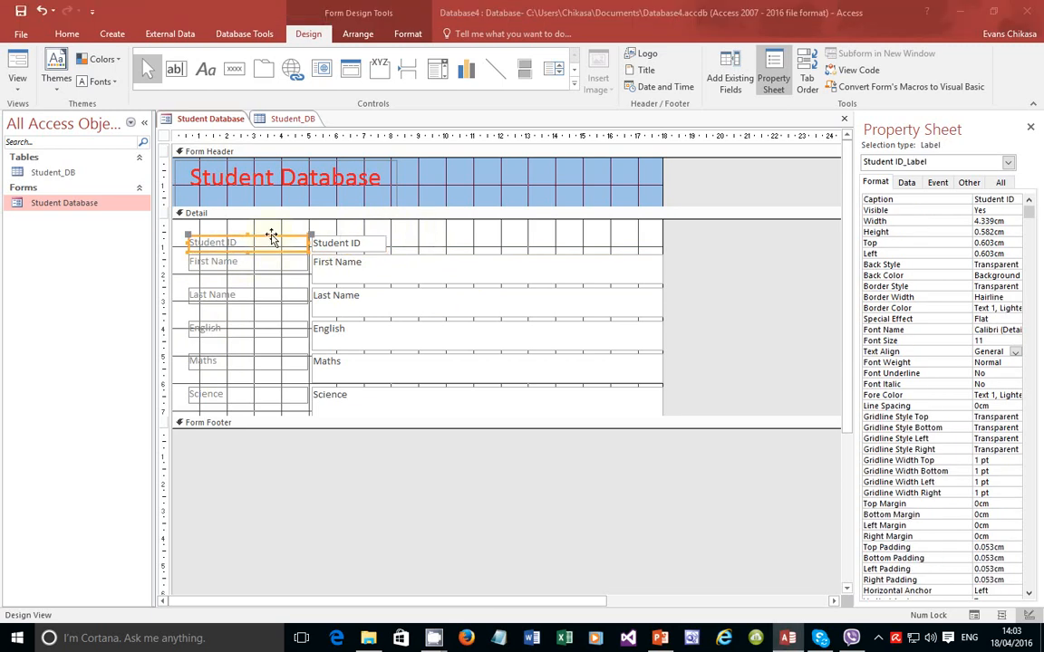
pyautogui.moveTo(271, 237); pyautogui.dragTo(273, 225)
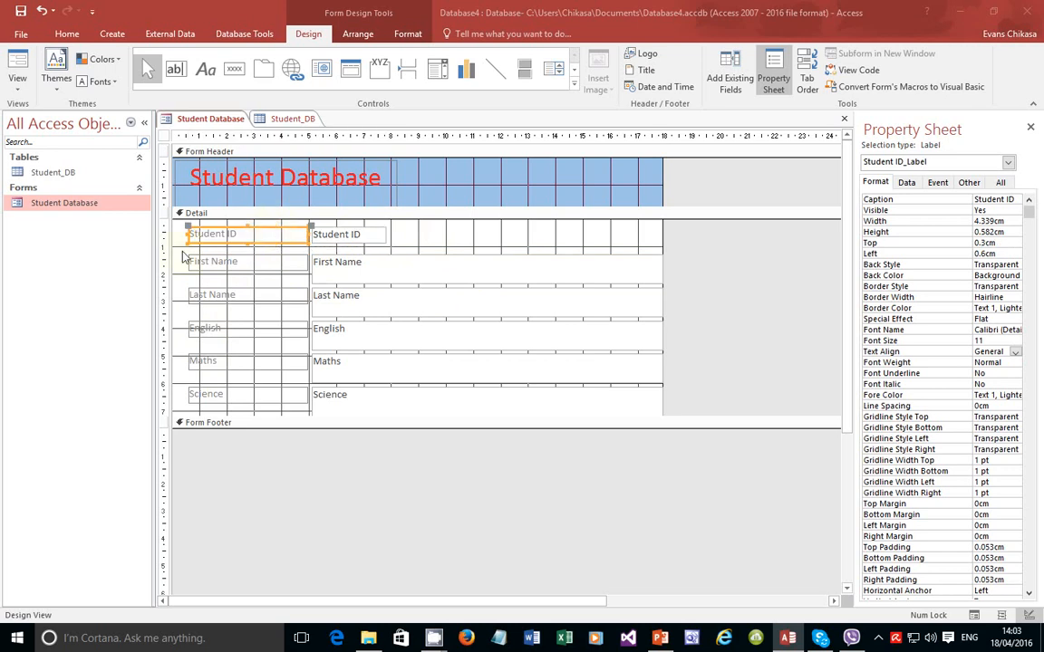
pyautogui.click(185, 212)
pyautogui.click(17, 79)
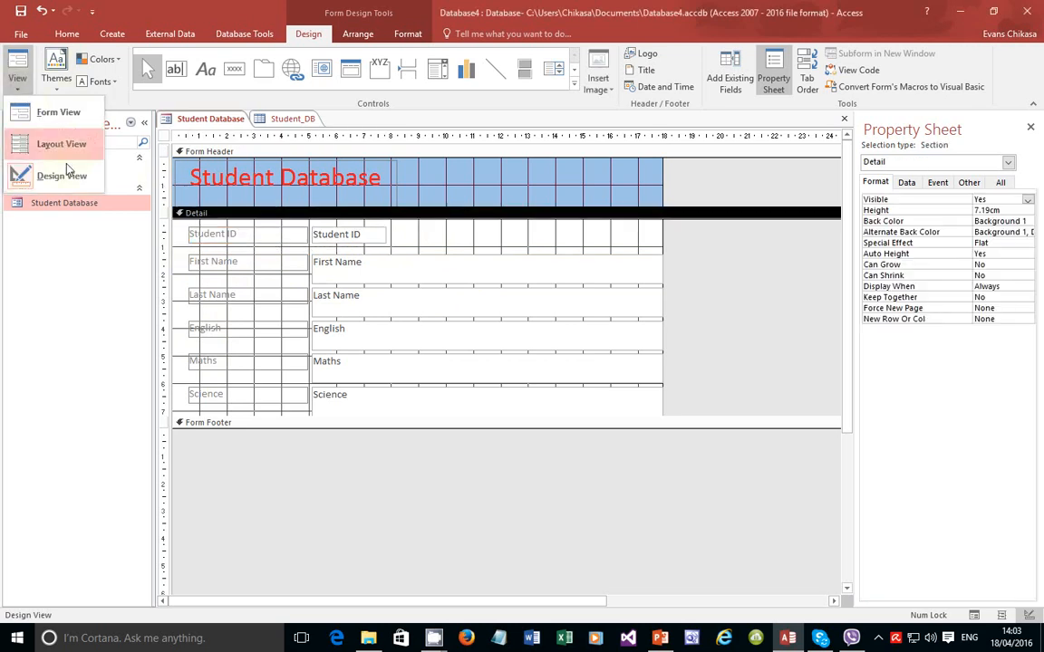
# Step: Preview the redesigned form in Form View, then bring up the PowerPoint features slide
pyautogui.click(60, 112)
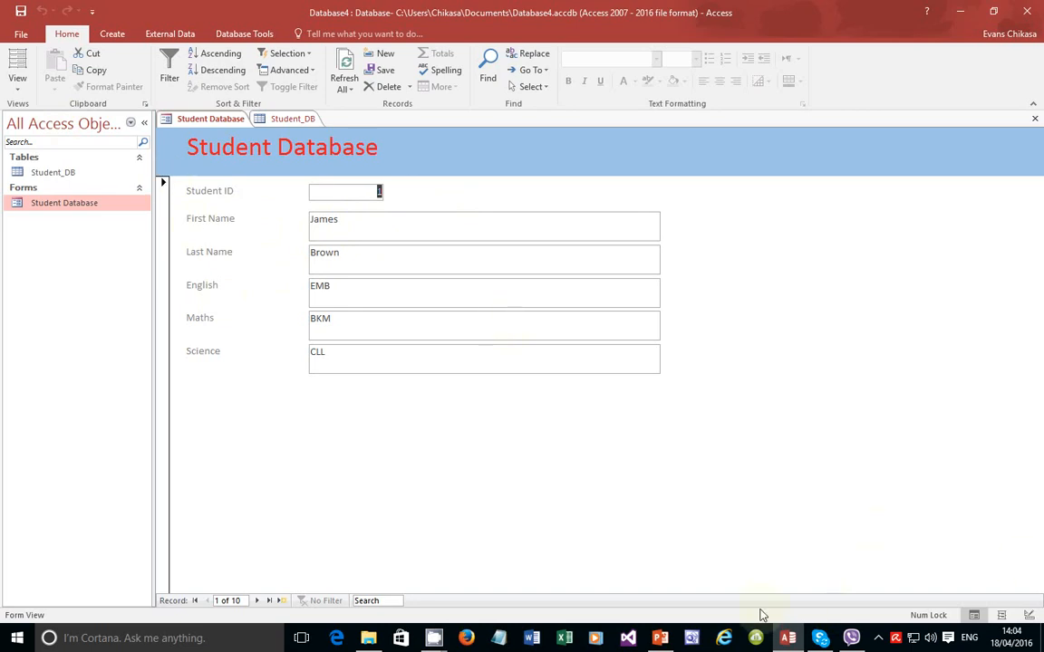
pyautogui.click(660, 638)
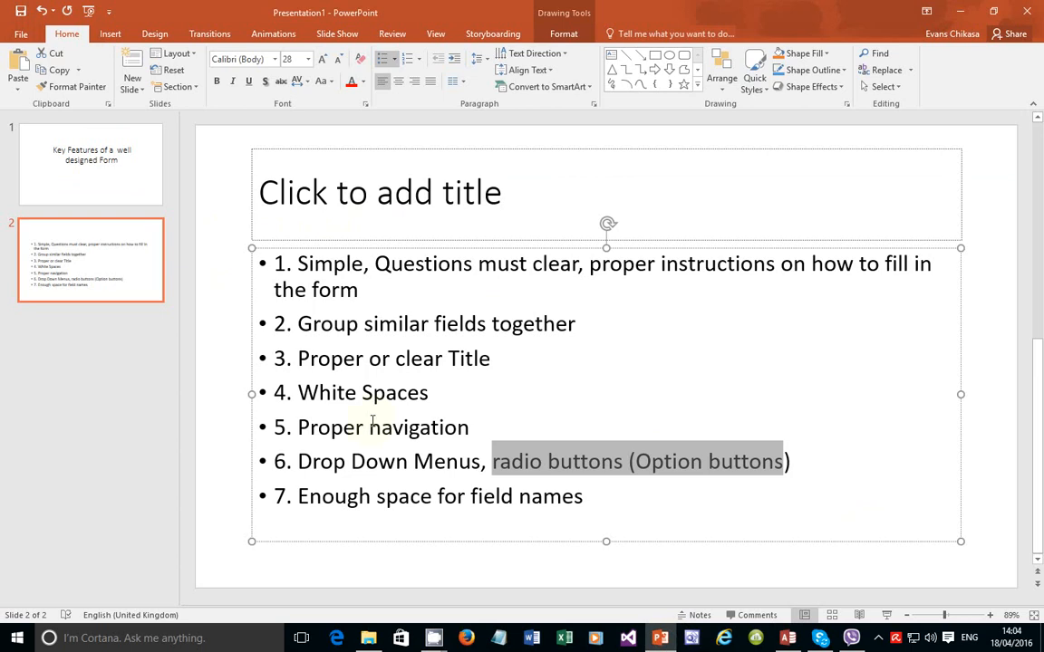
# Step: Colour the slide points '4. White Spaces' and '3. Proper or clear Title' red
pyautogui.doubleClick(390, 394)
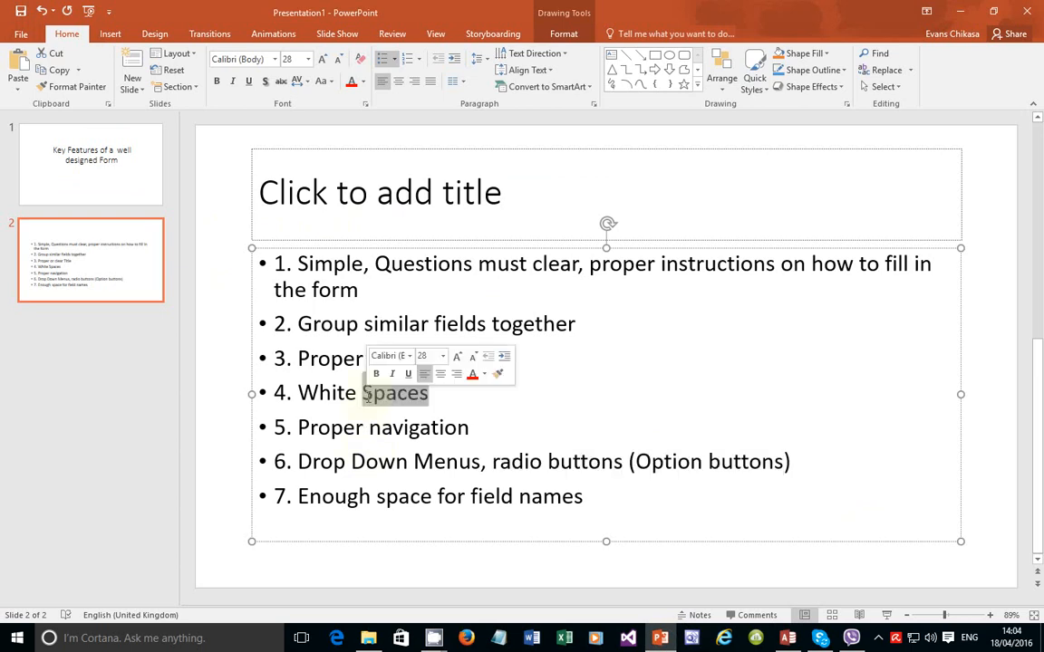
pyautogui.tripleClick(365, 396)
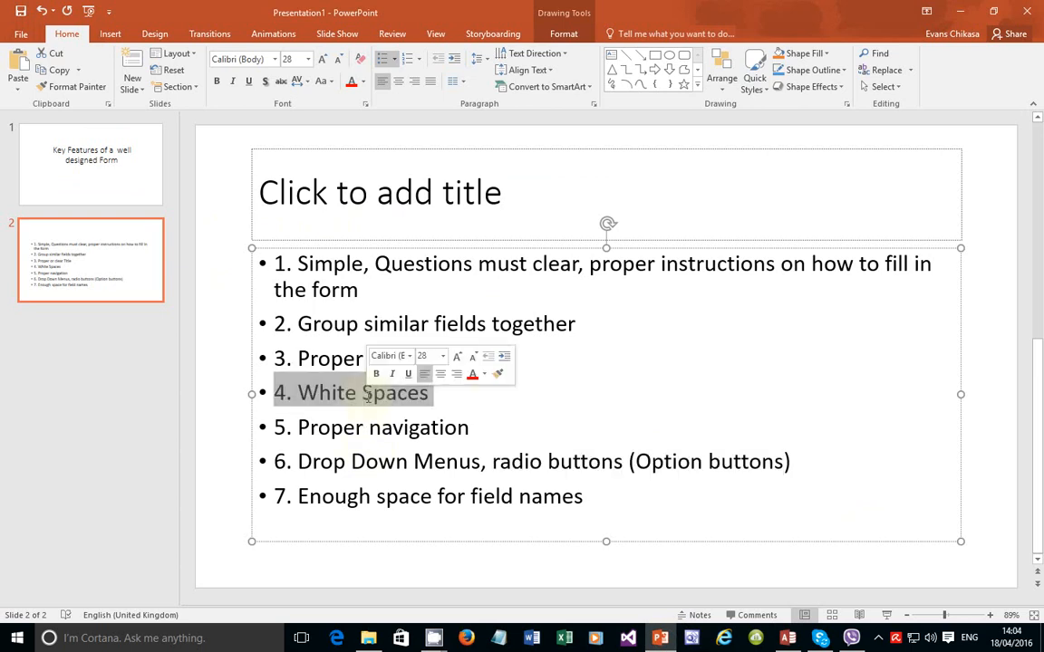
pyautogui.click(351, 81)
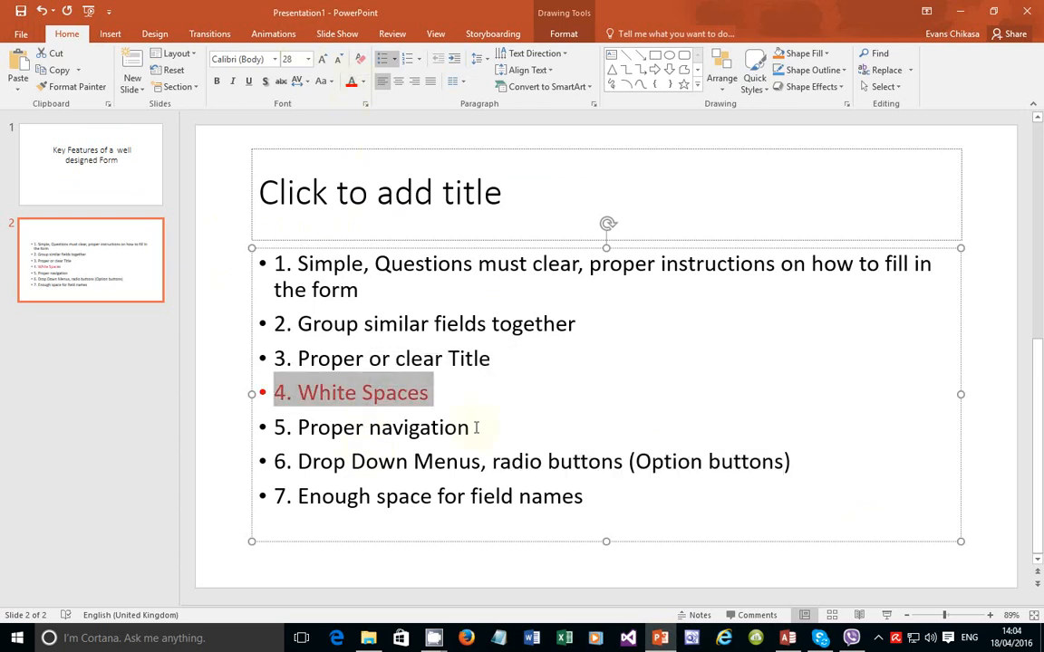
pyautogui.doubleClick(417, 359)
pyautogui.tripleClick(412, 359)
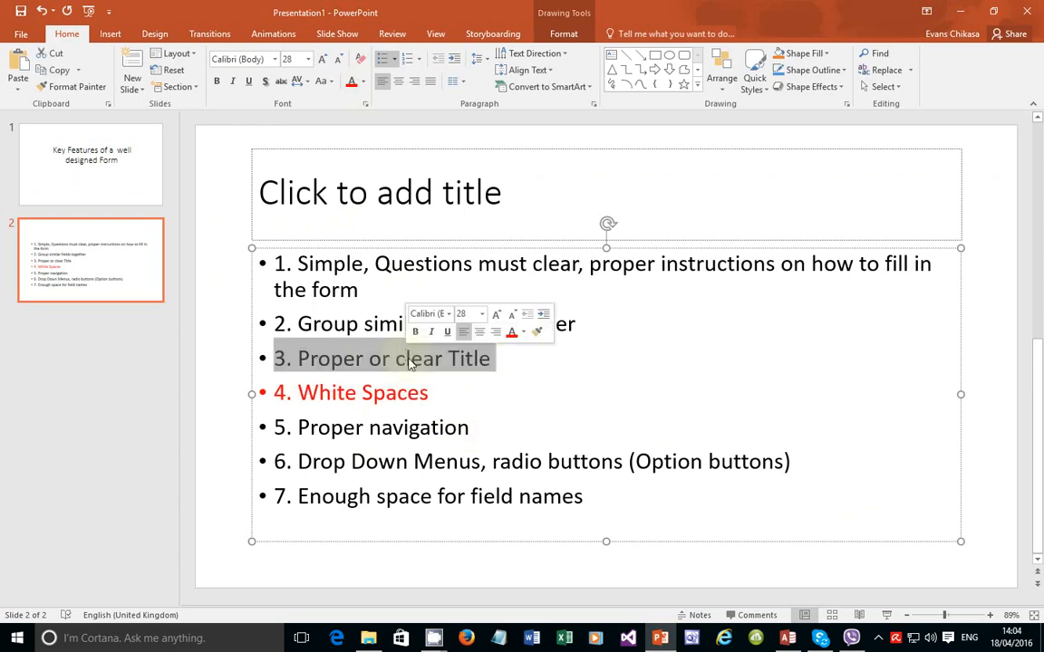
pyautogui.click(352, 82)
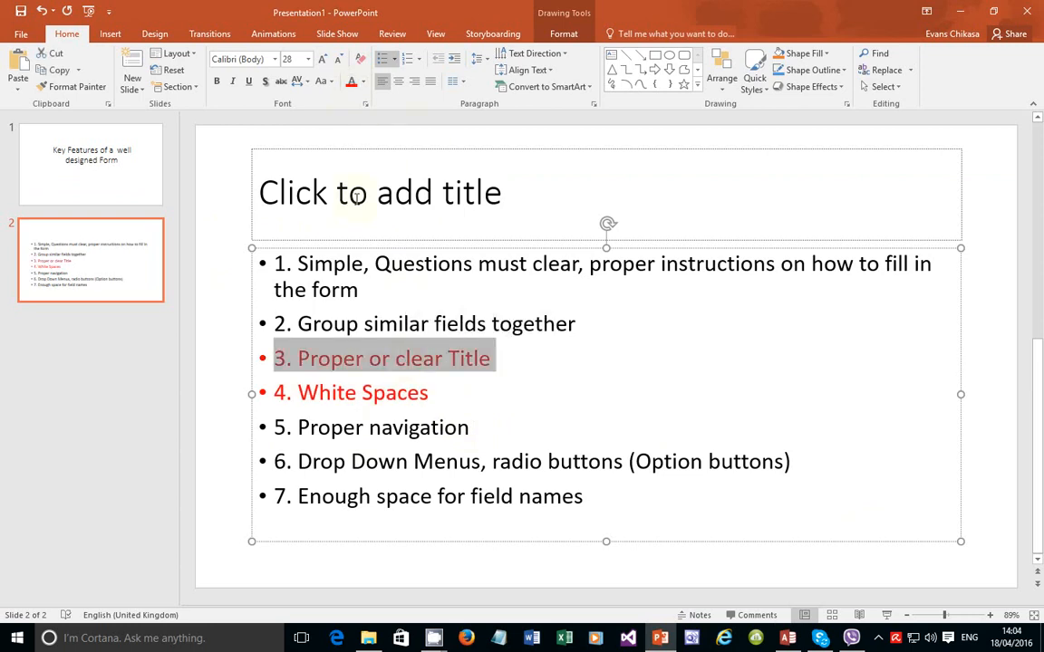
# Step: Select the '5. Proper navigation' line, then return to the Access form
pyautogui.doubleClick(396, 428)
pyautogui.tripleClick(395, 428)
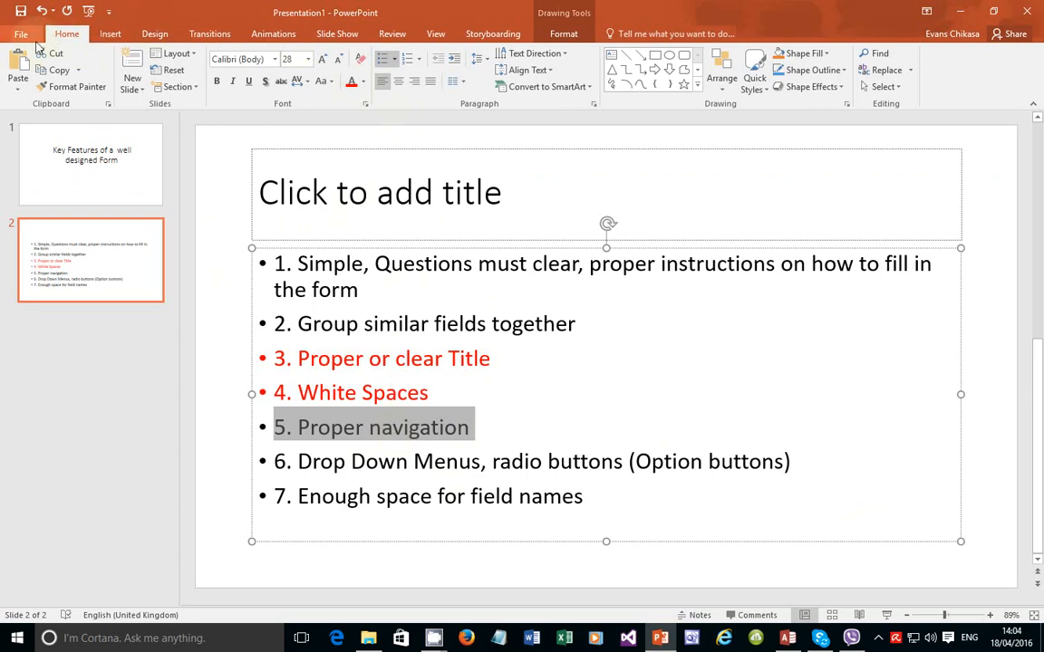
pyautogui.click(788, 637)
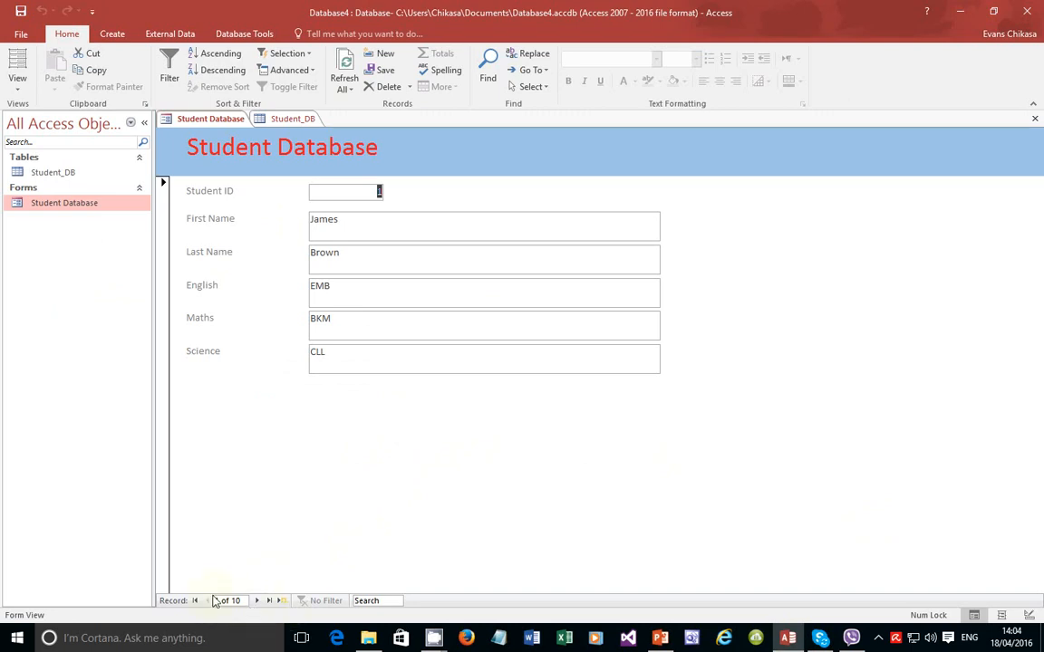
# Step: Step forward six records to record 7 of 10, then minimise Access to reveal the slide
pyautogui.click(258, 601)
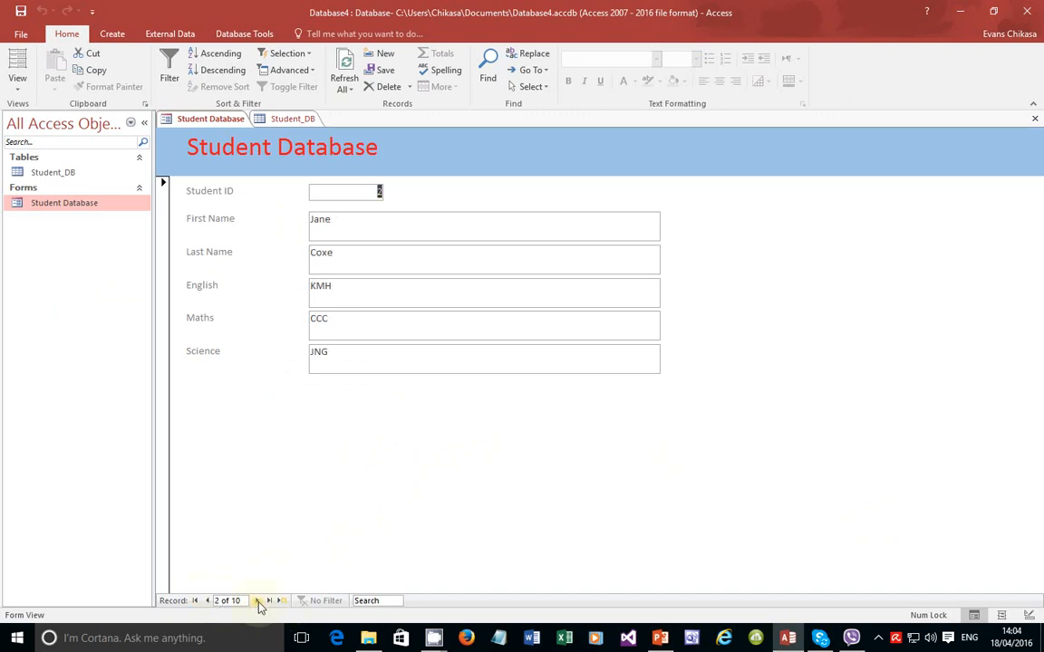
pyautogui.click(258, 600)
pyautogui.click(258, 601)
pyautogui.click(258, 601)
pyautogui.click(258, 600)
pyautogui.click(259, 600)
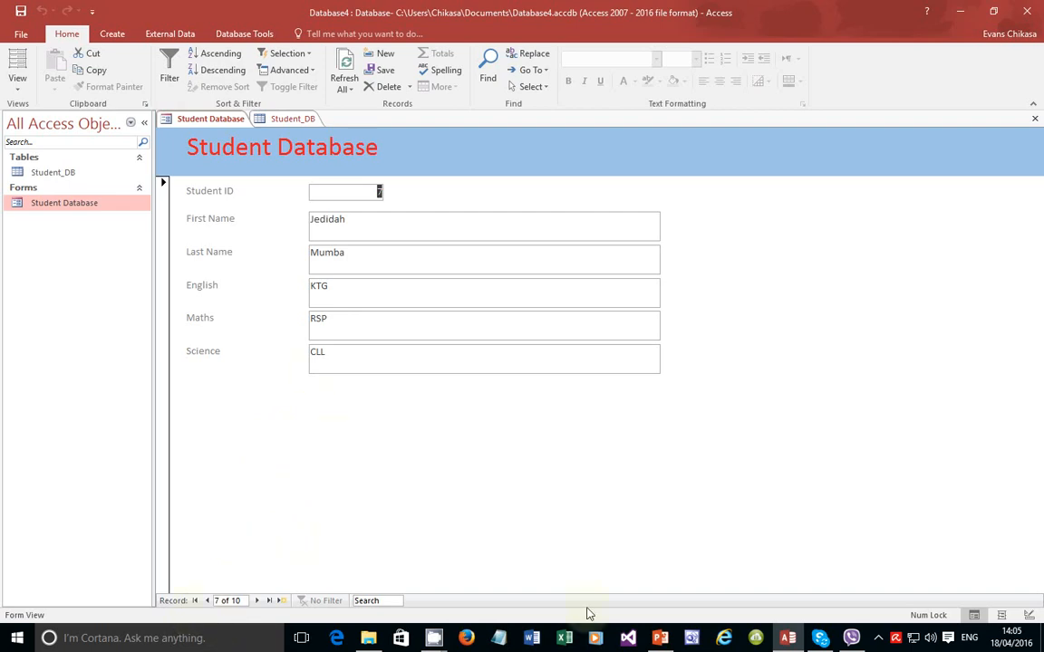
pyautogui.click(788, 638)
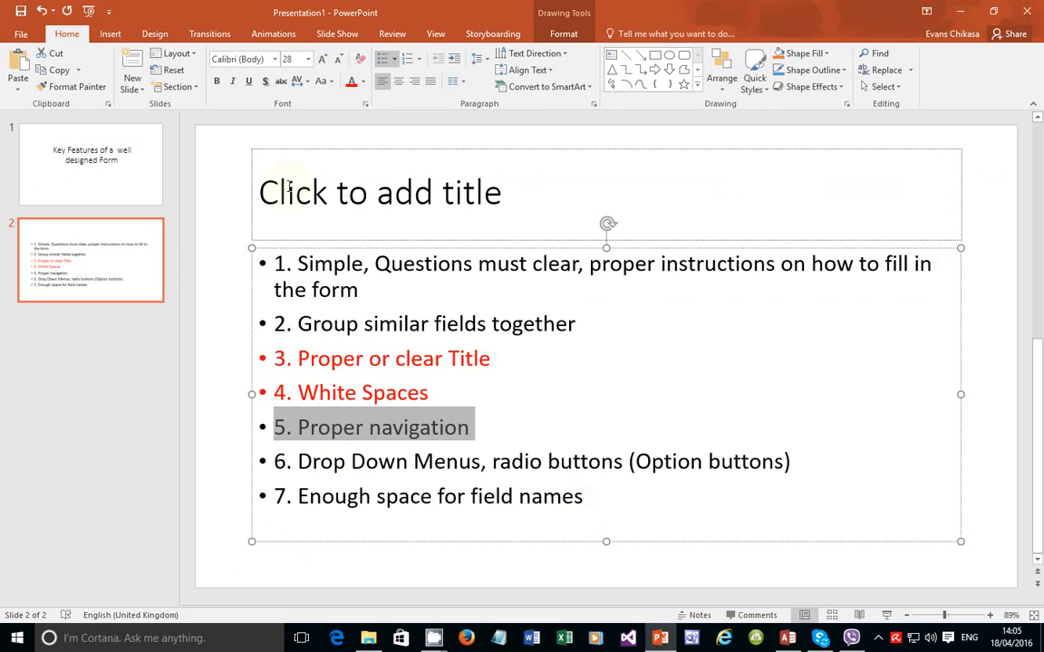
# Step: Colour the 'Proper navigation' and 'Enough space for field names' points red, then return to Access
pyautogui.click(350, 82)
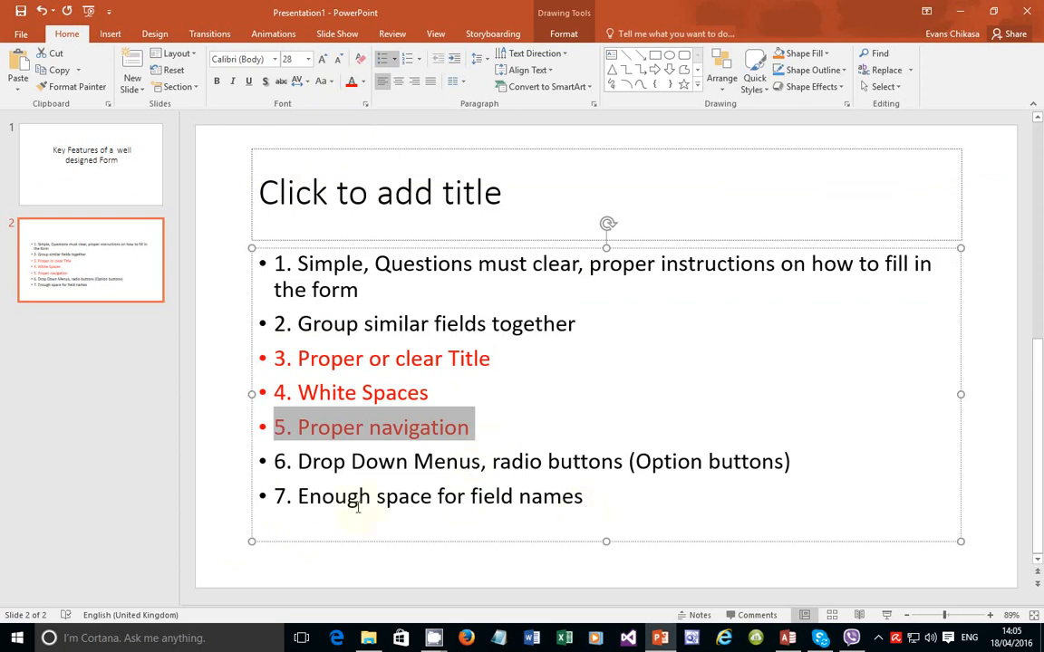
pyautogui.moveTo(439, 497); pyautogui.dragTo(462, 495)
pyautogui.tripleClick(462, 495)
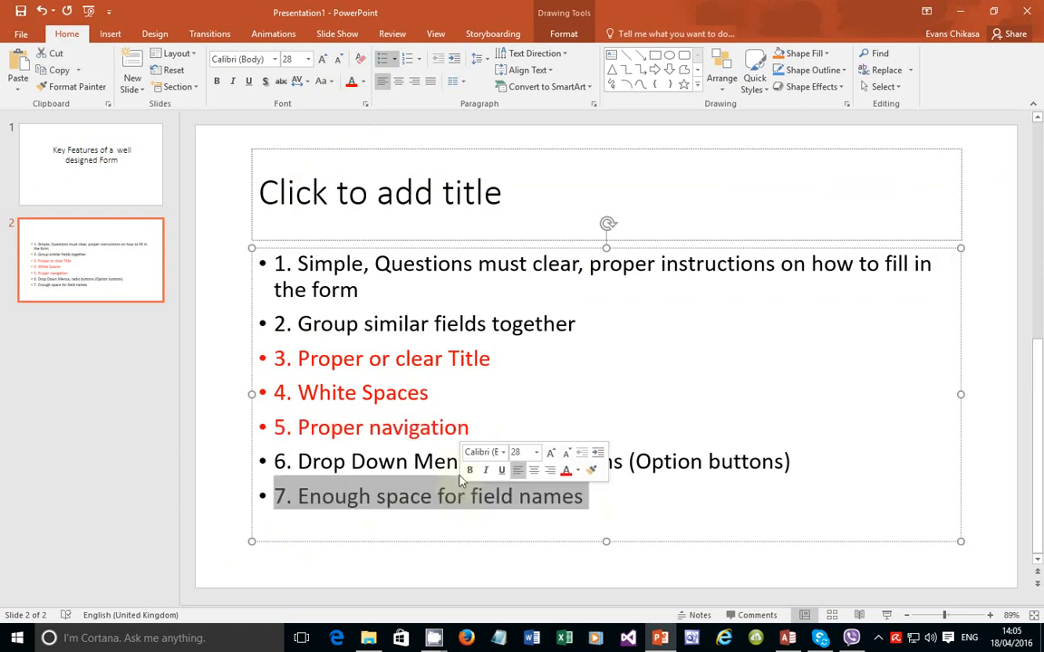
pyautogui.click(351, 82)
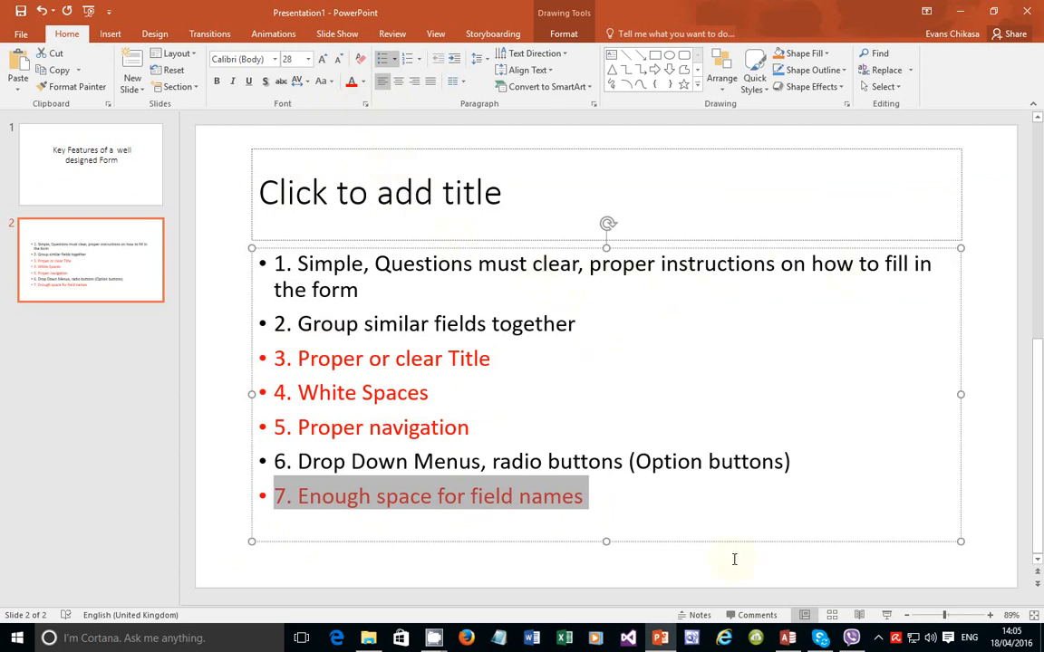
pyautogui.hotkey('alt', 'Tab')
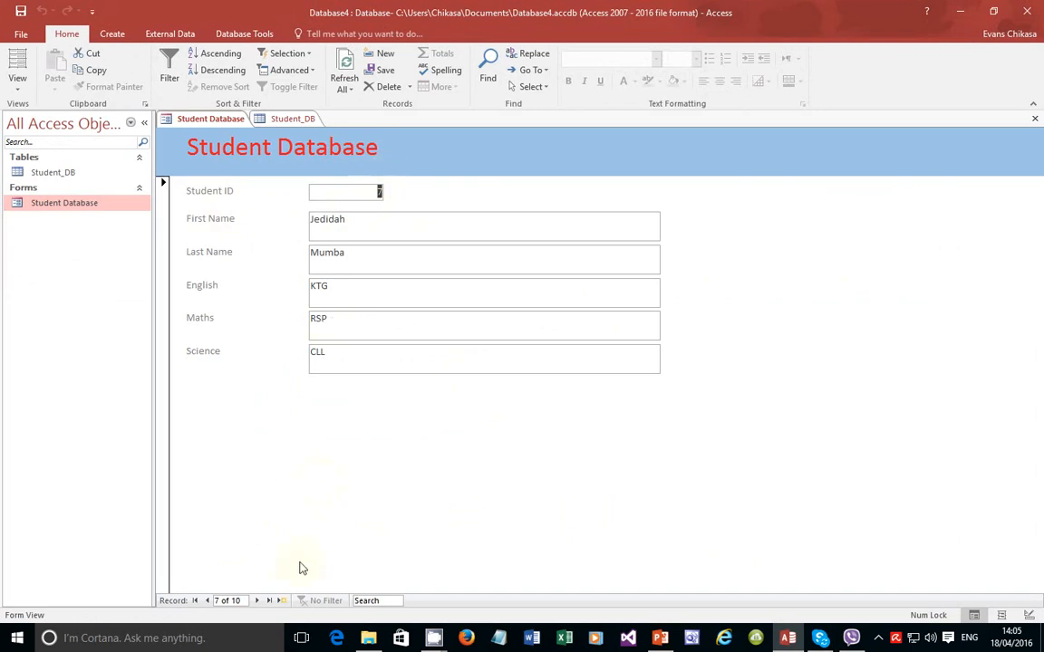
# Step: Move the Access form to a new blank record and bring the PowerPoint slide back in front
pyautogui.click(282, 602)
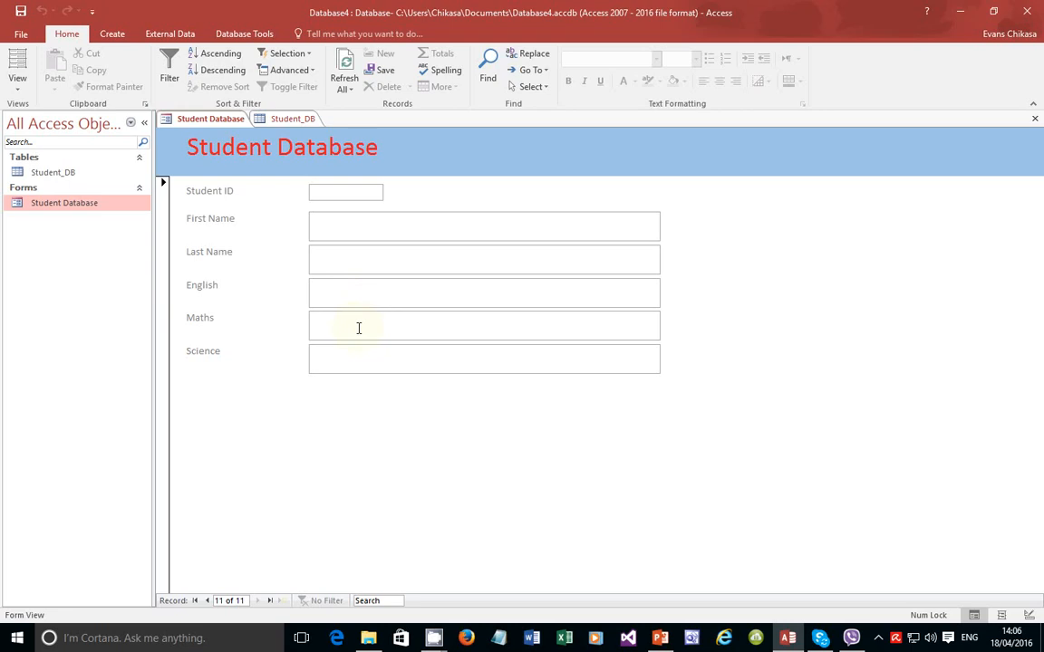
pyautogui.click(660, 638)
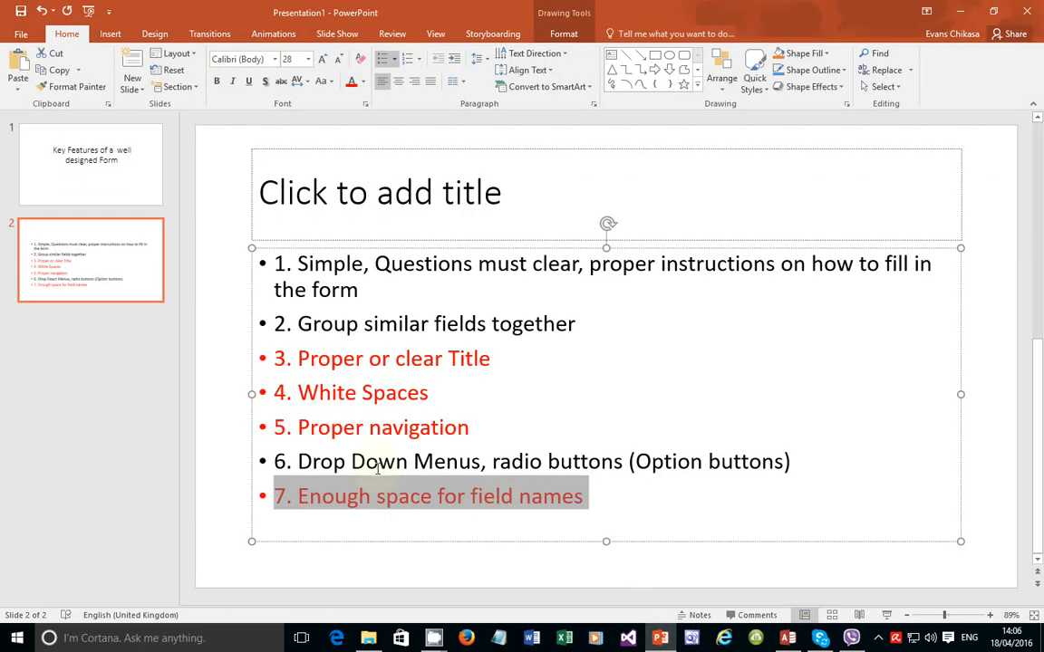
# Step: Select the first bullet about simple, clear questions, then return to the Access form
pyautogui.doubleClick(426, 264)
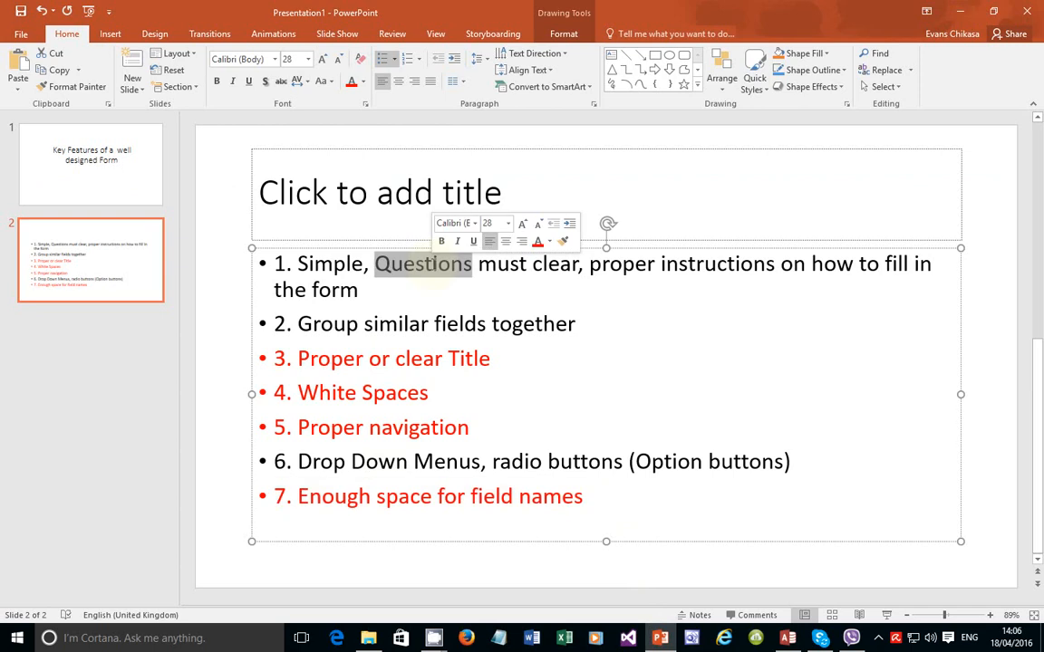
pyautogui.click(636, 263)
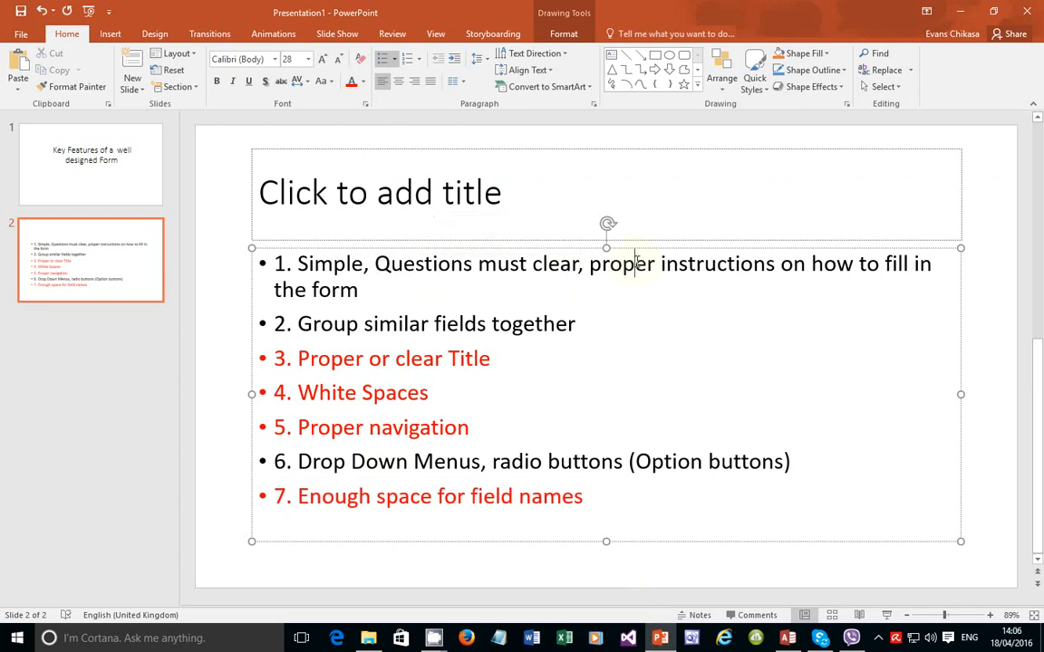
pyautogui.tripleClick(637, 263)
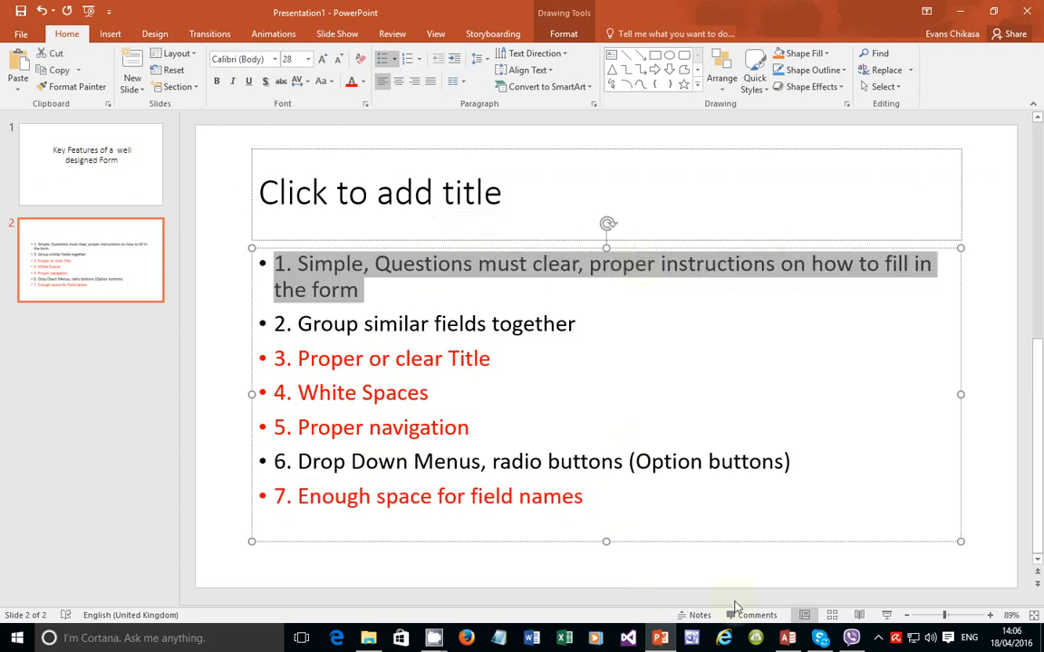
pyautogui.click(788, 637)
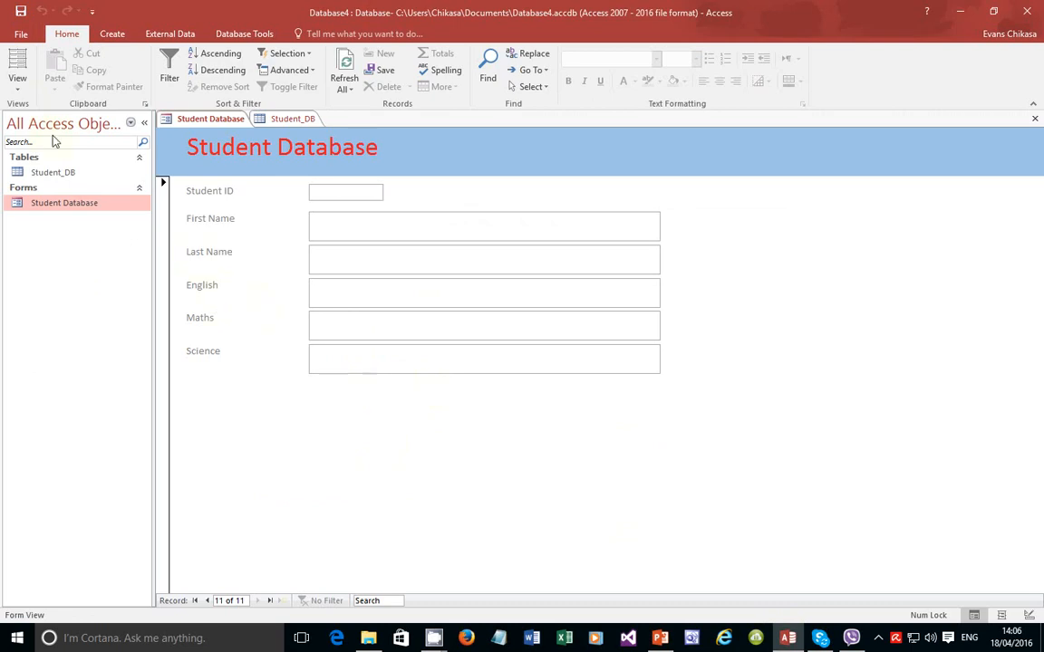
# Step: Switch the Student Database form to Design View from the View dropdown
pyautogui.click(18, 91)
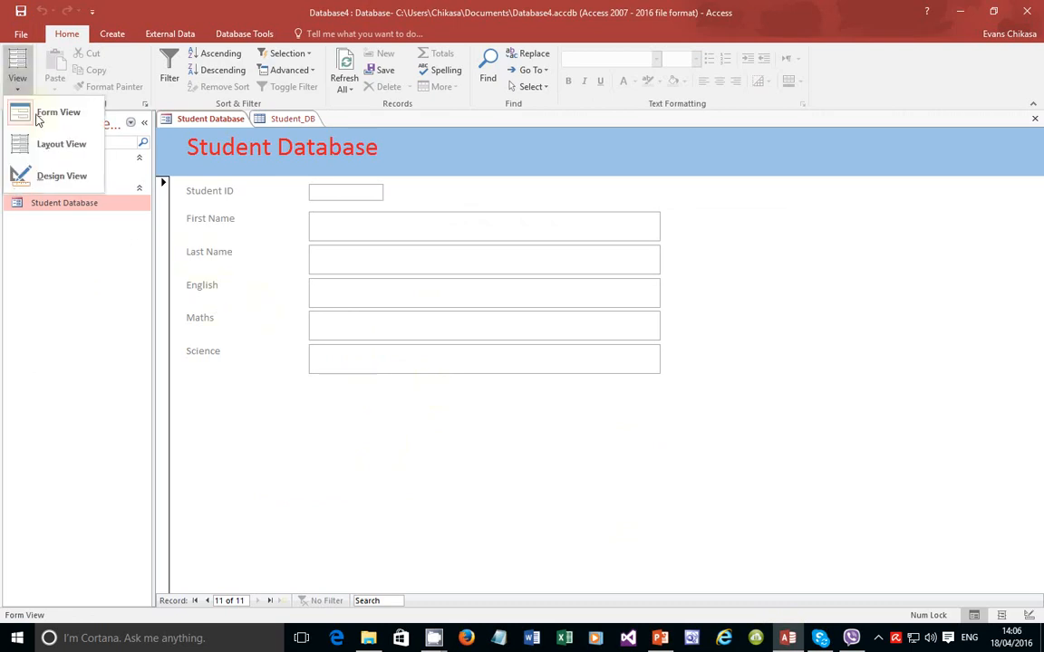
pyautogui.click(47, 175)
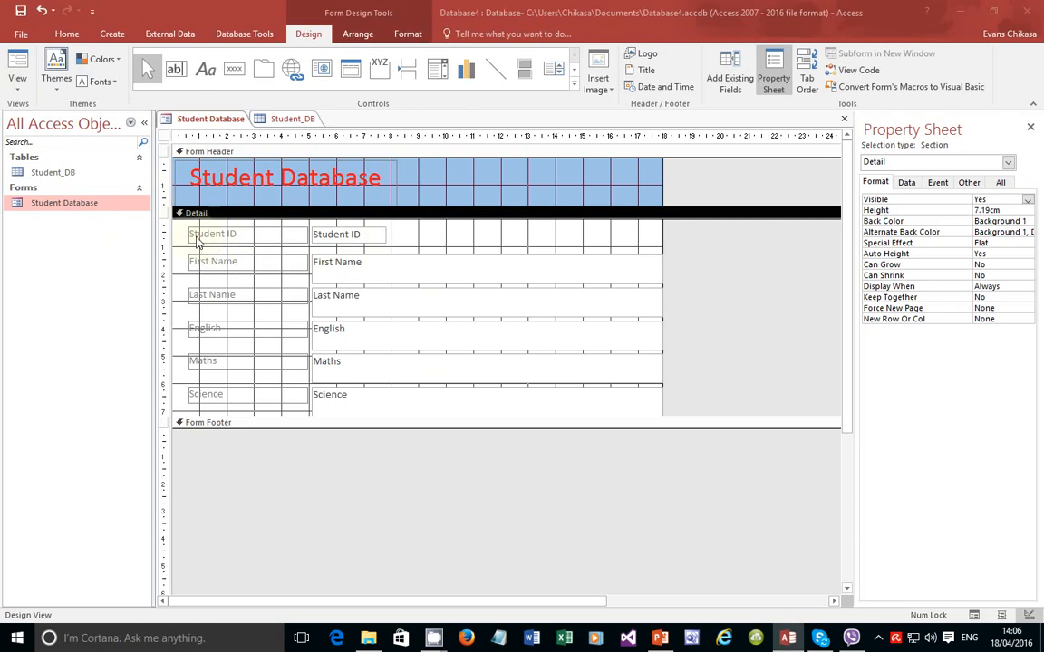
# Step: Prefix the Student ID and First Name labels with 'Enter'
pyautogui.click(193, 239)
pyautogui.click(193, 240)
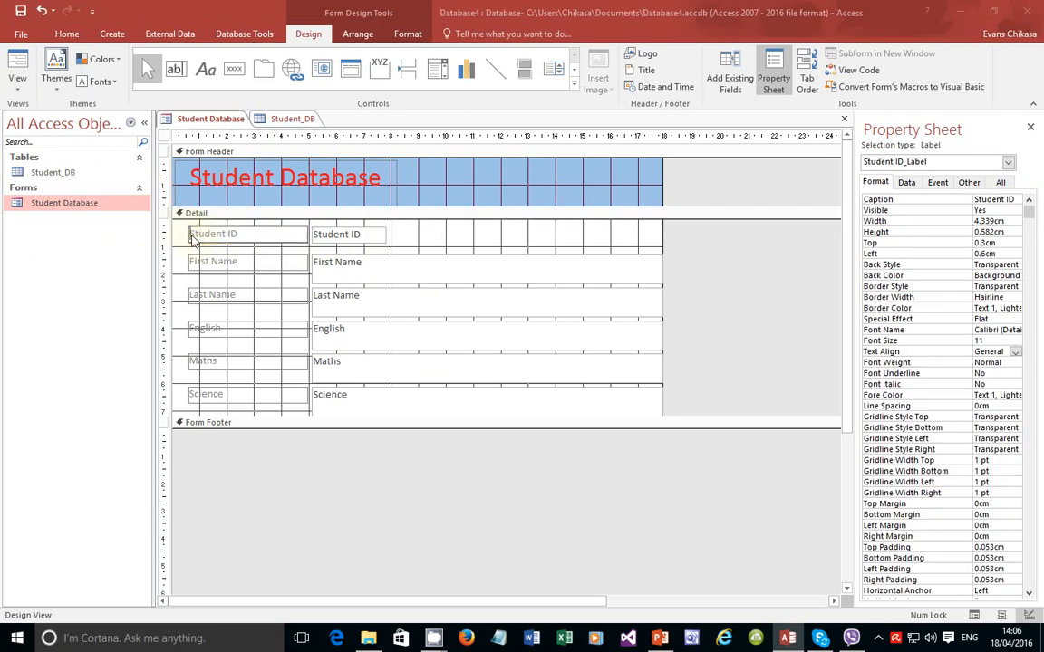
pyautogui.write('Enter')
pyautogui.click(196, 265)
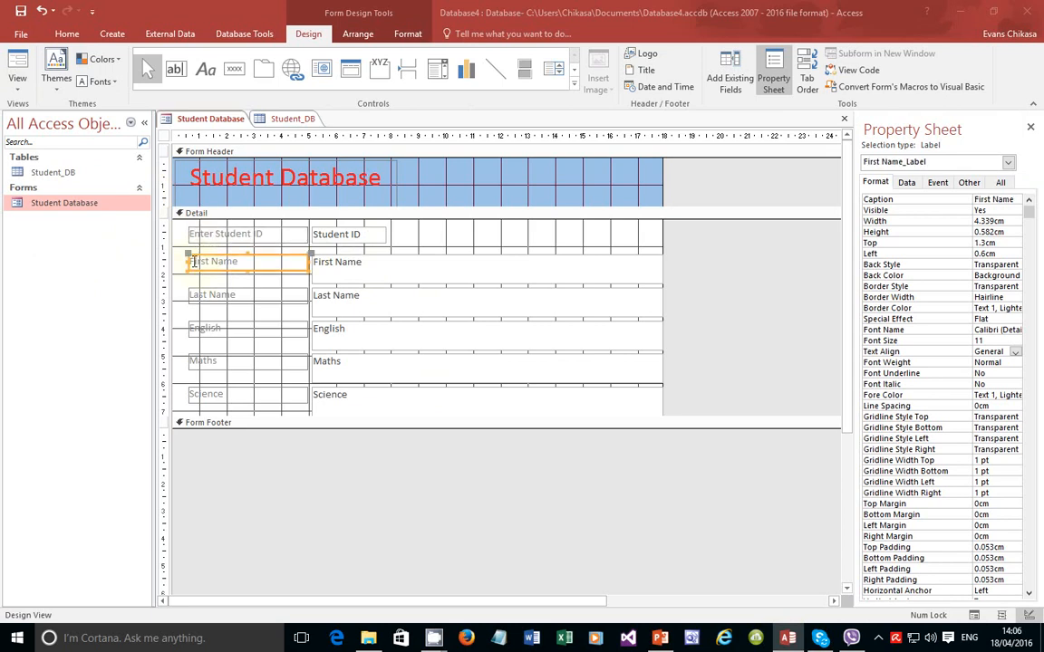
pyautogui.press('Left')
pyautogui.press('Right')
pyautogui.click(192, 259)
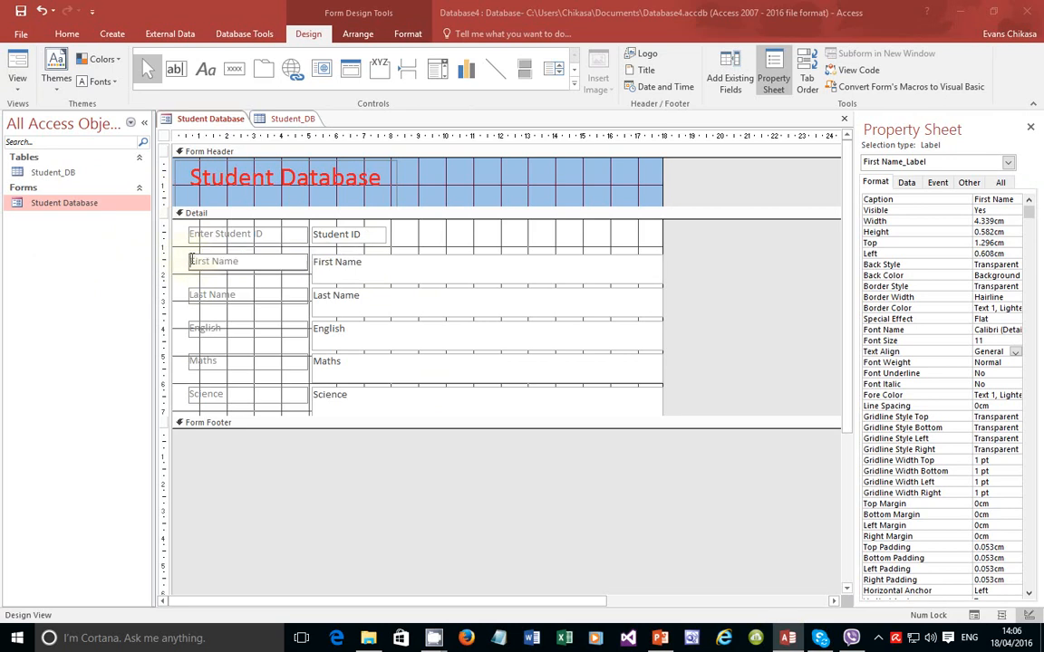
pyautogui.write('Enter')
# Step: Reword the Last Name label to 'What is your Last Name?'
pyautogui.click(193, 295)
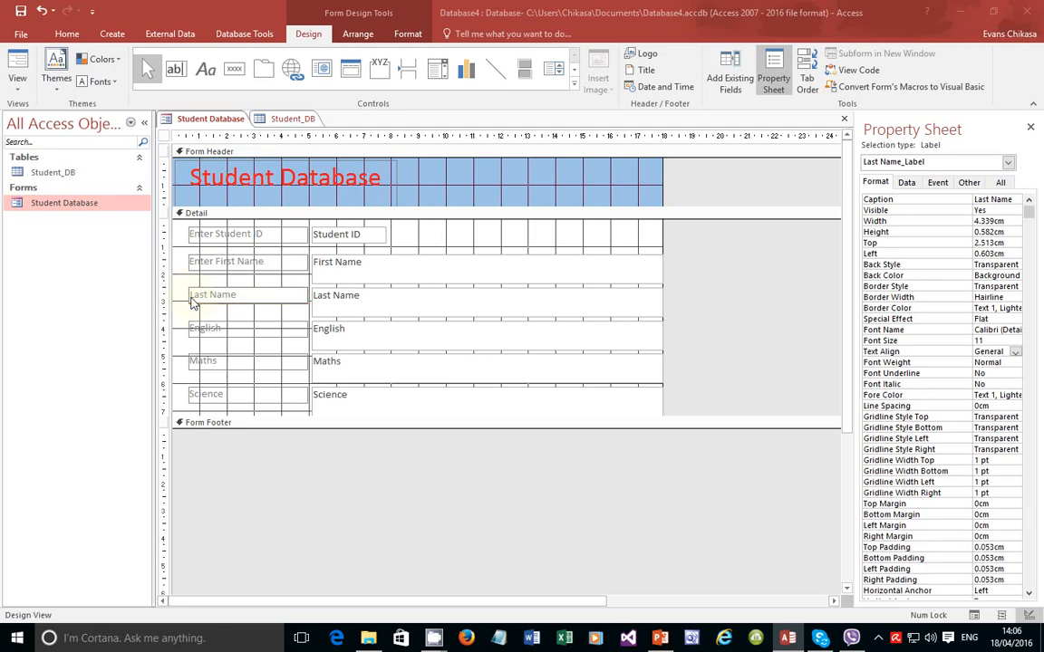
pyautogui.write('What is your')
pyautogui.press('Right')
pyautogui.press('Right')
pyautogui.press('Right')
pyautogui.press('Right')
pyautogui.press('Right')
pyautogui.press('Right')
pyautogui.press('Right')
pyautogui.press('Right')
pyautogui.write('?')
# Step: Replace 'Enter' in the First Name label so it reads 'What is your First Name?'
pyautogui.click(202, 263)
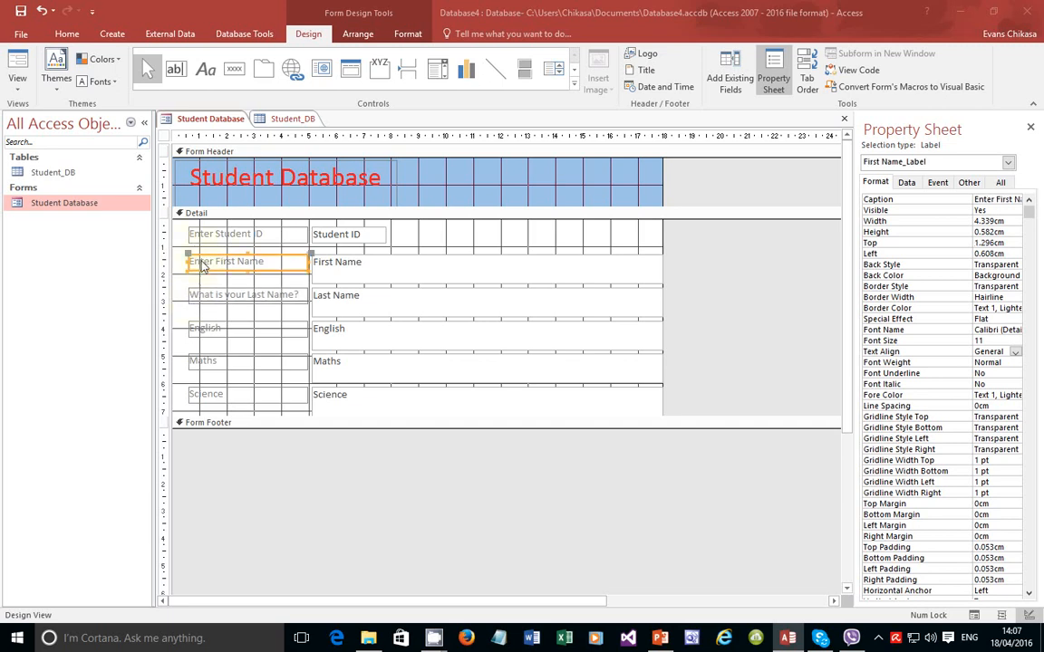
pyautogui.click(214, 262)
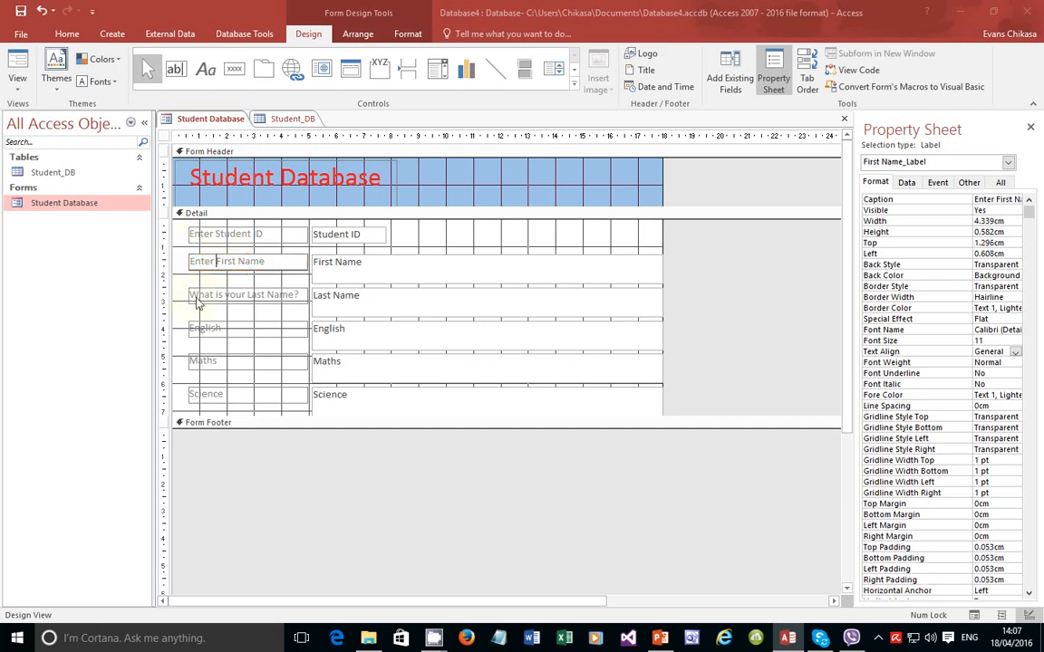
pyautogui.press('BackSpace')
pyautogui.press('BackSpace')
pyautogui.press('BackSpace')
pyautogui.press('BackSpace')
pyautogui.press('BackSpace')
pyautogui.press('BackSpace')
pyautogui.write('What is your')
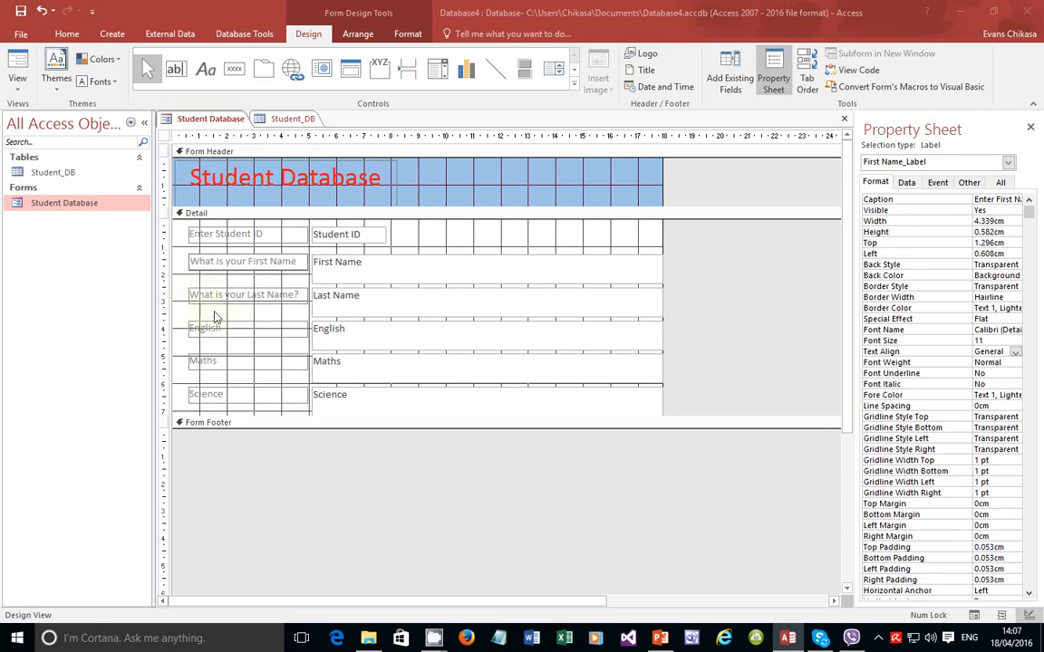
pyautogui.click(296, 262)
pyautogui.write('?')
# Step: Change the 'Enter Student ID' label to 'What is your Student ID'
pyautogui.click(195, 235)
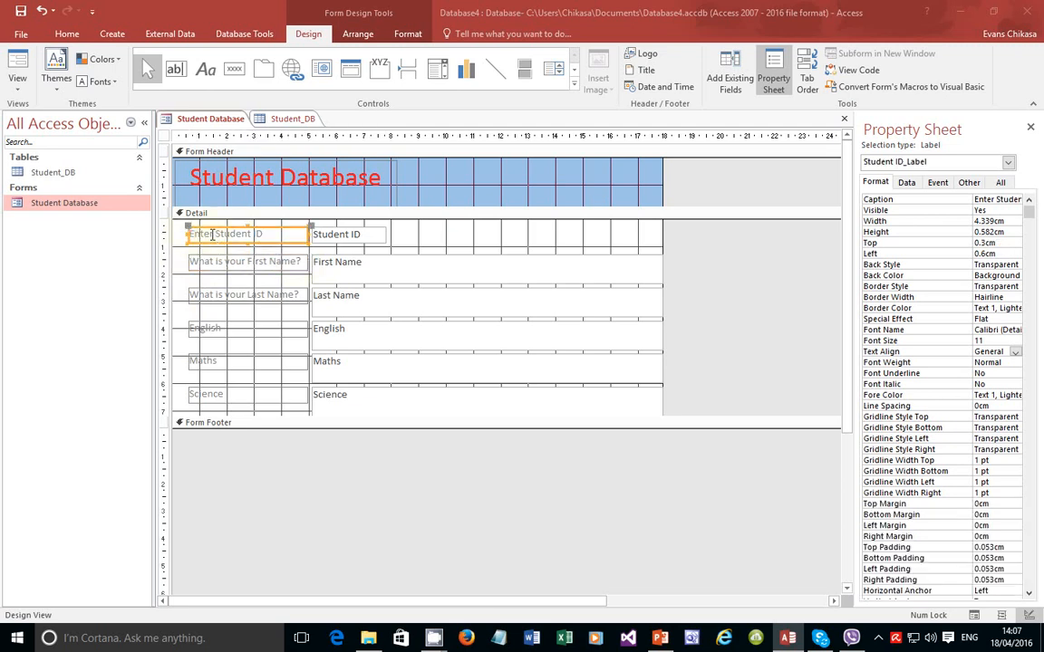
pyautogui.click(212, 235)
pyautogui.press('BackSpace')
pyautogui.press('BackSpace')
pyautogui.press('BackSpace')
pyautogui.press('BackSpace')
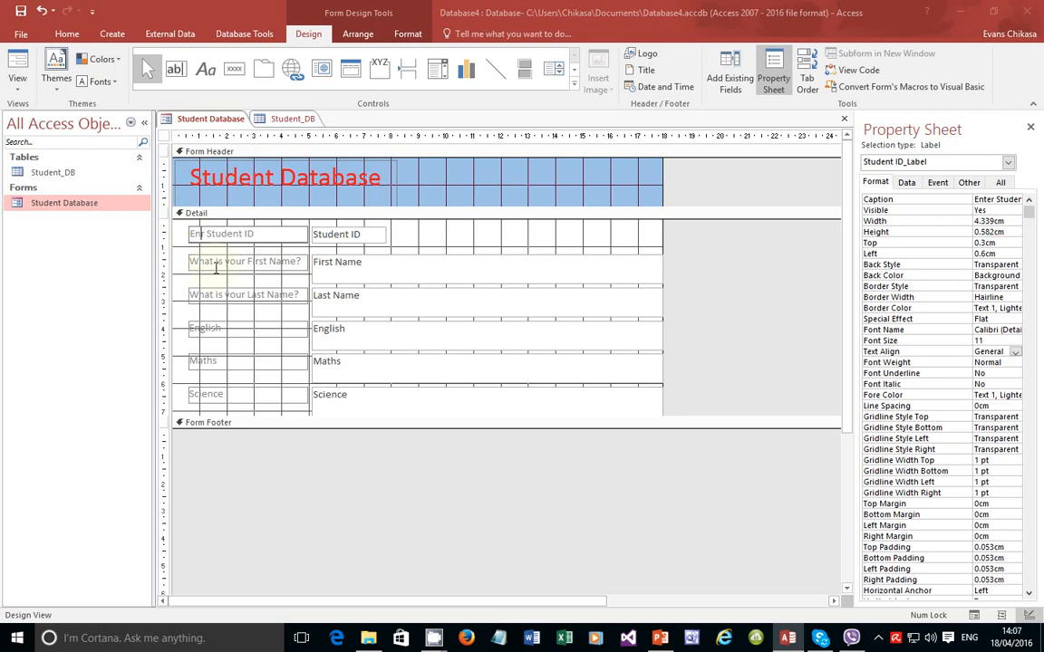
pyautogui.press('BackSpace')
pyautogui.press('BackSpace')
pyautogui.write('What is your')
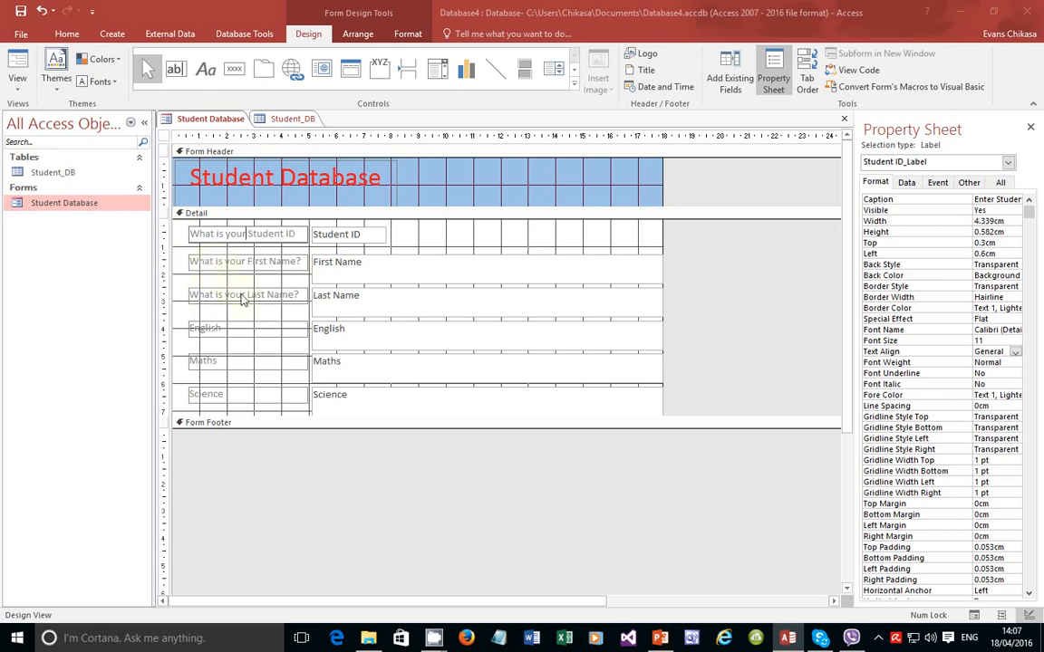
pyautogui.click(217, 332)
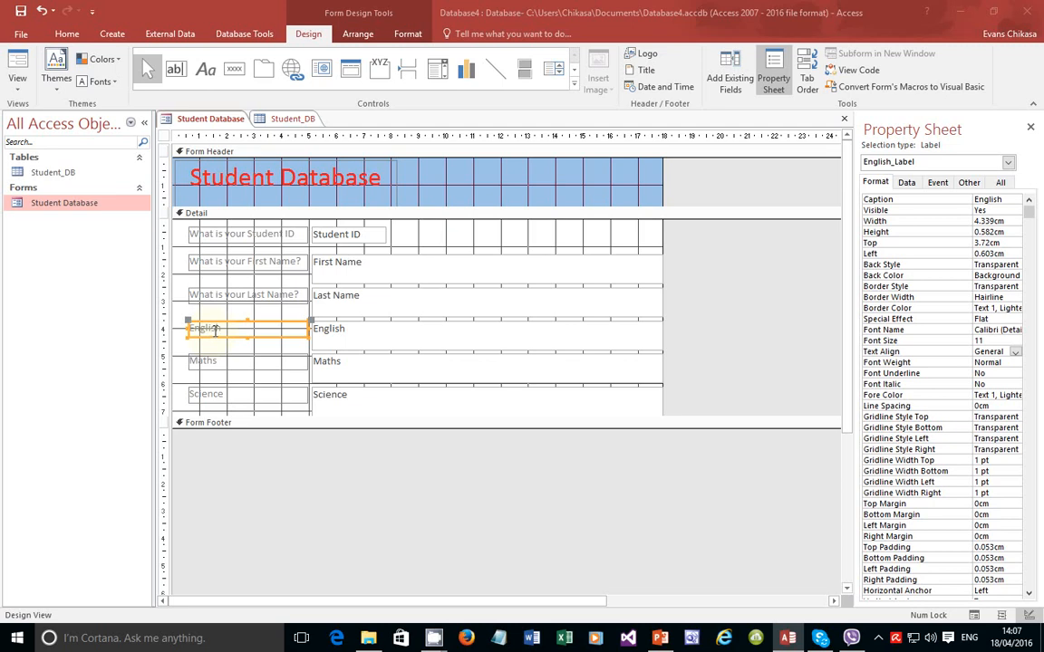
# Step: Type the author's full name into slide 2's empty title placeholder, fixing a typo
pyautogui.click(660, 638)
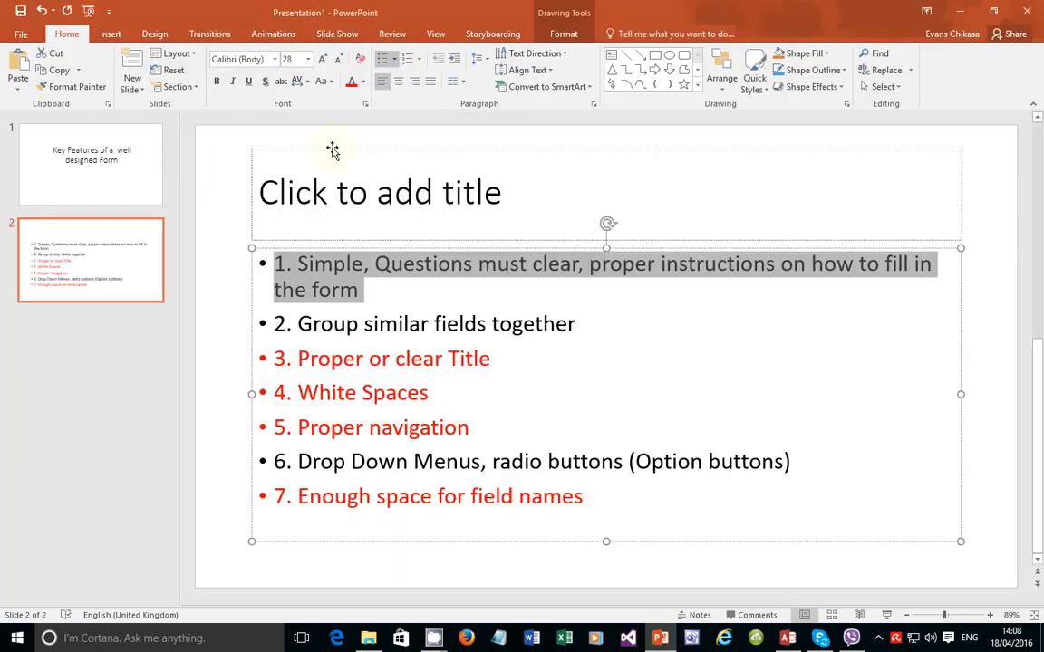
pyautogui.click(341, 187)
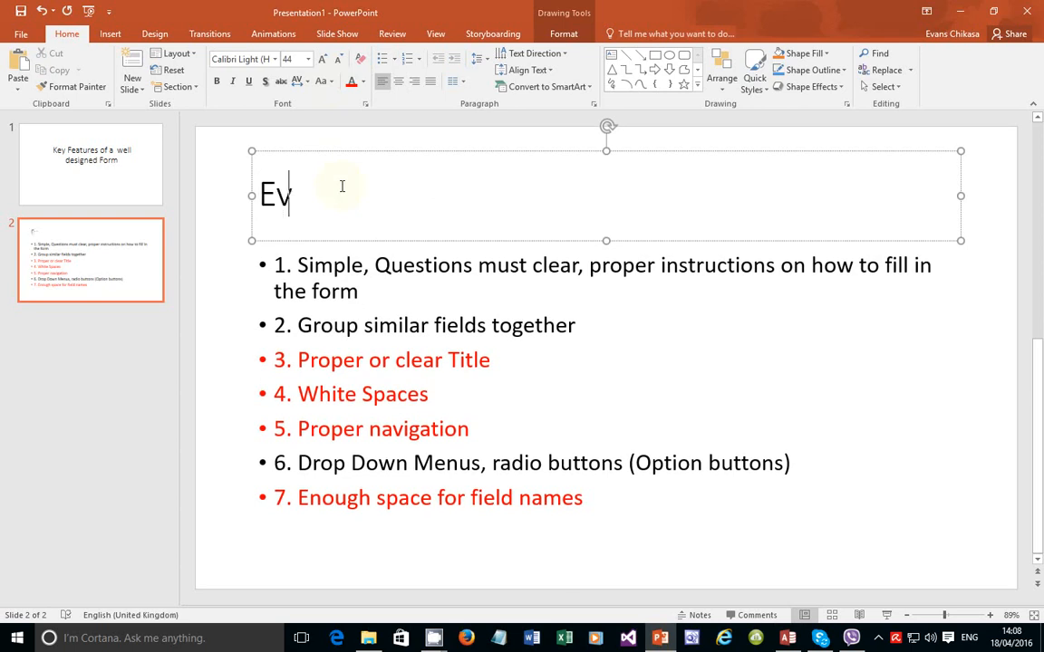
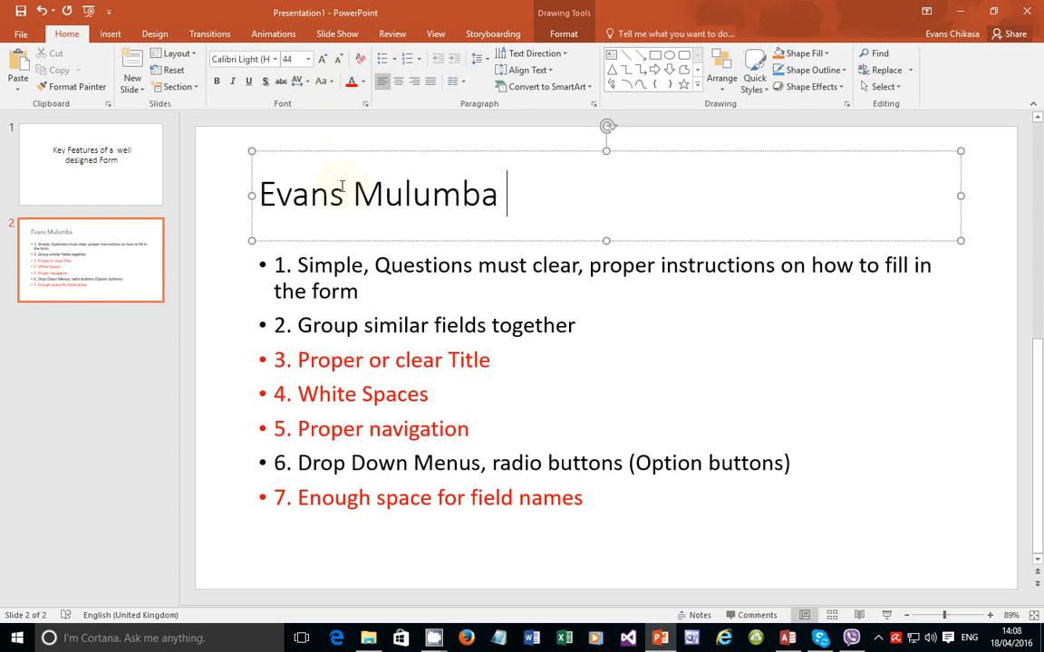
pyautogui.press('BackSpace')
pyautogui.press('BackSpace')
pyautogui.press('BackSpace')
pyautogui.press('BackSpace')
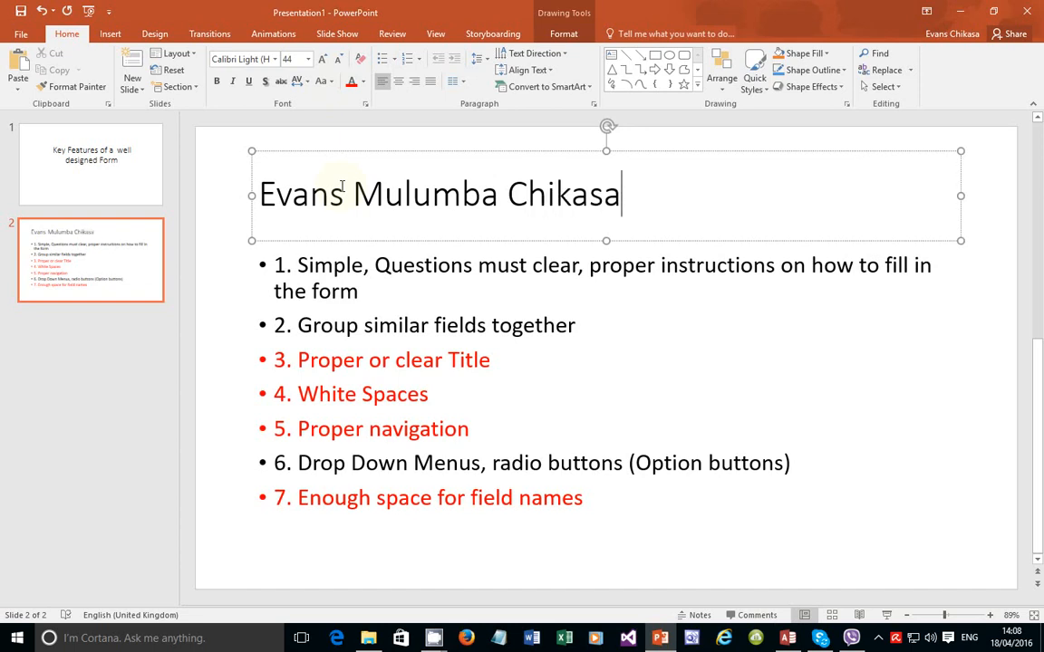
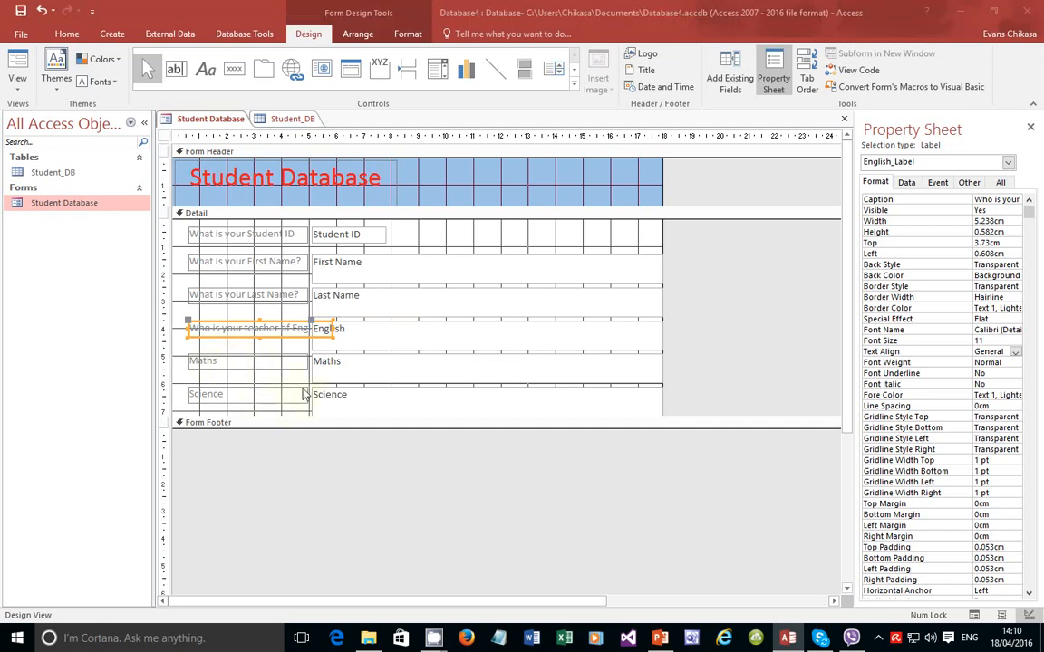
# Step: Reword the Maths label to 'Who your teacher of Maths?' and Science to 'Who is your teacher of Science?'
pyautogui.click(225, 363)
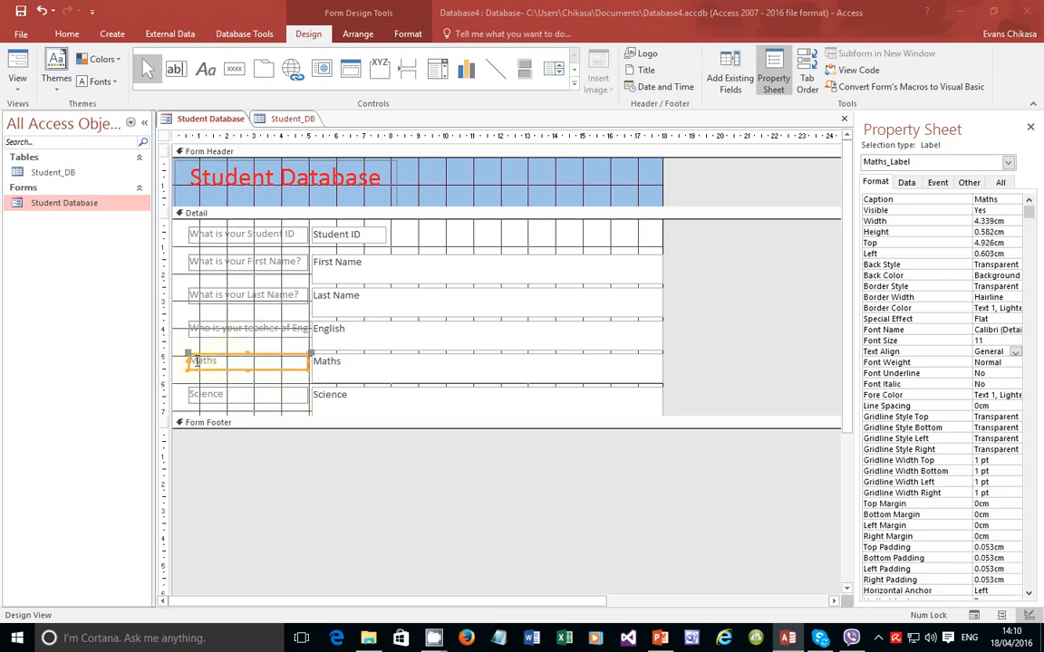
pyautogui.click(193, 360)
pyautogui.write('Who')
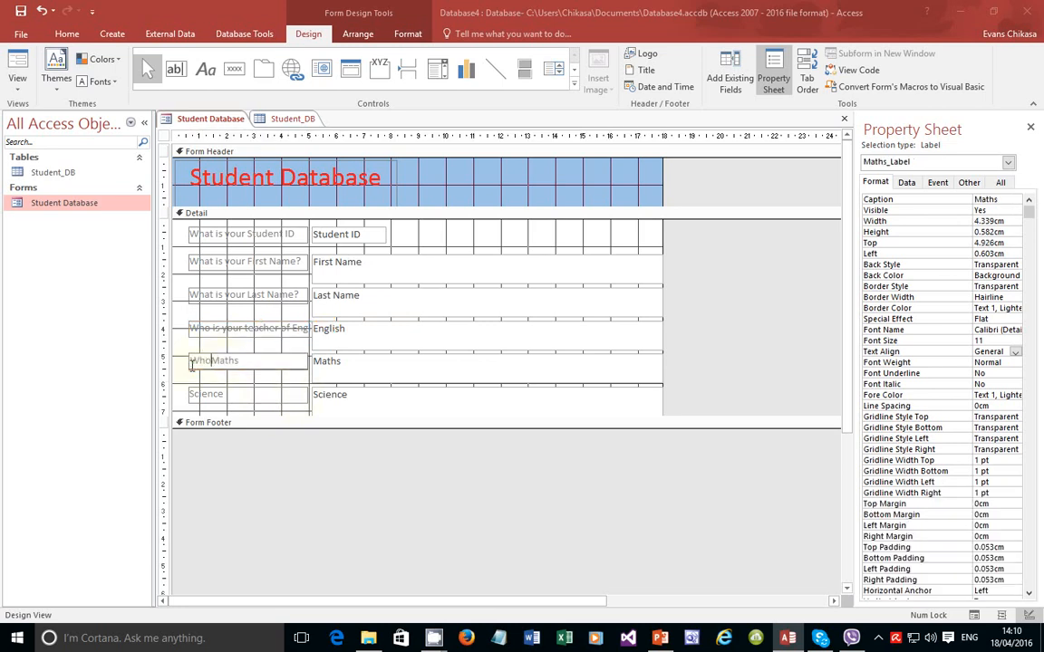
pyautogui.write(' your teacher of')
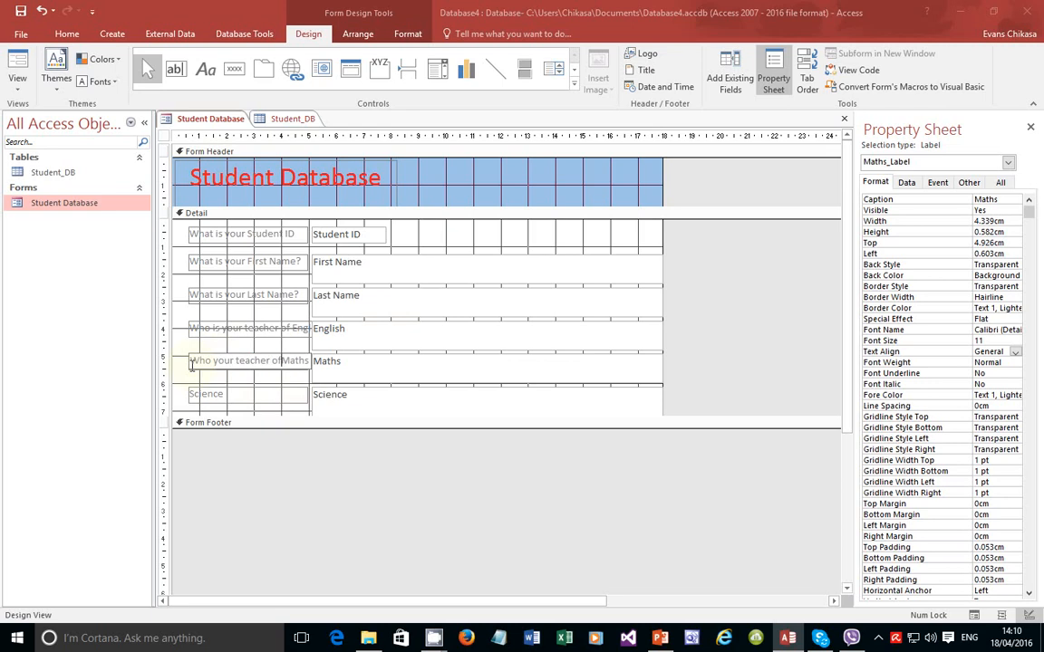
pyautogui.click(193, 394)
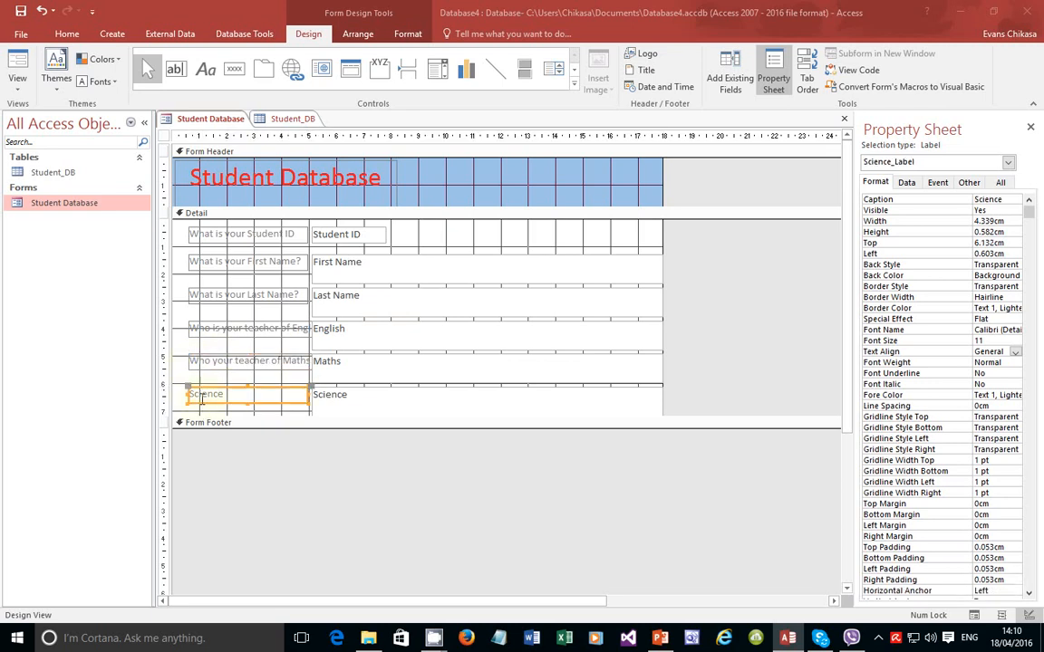
pyautogui.click(193, 394)
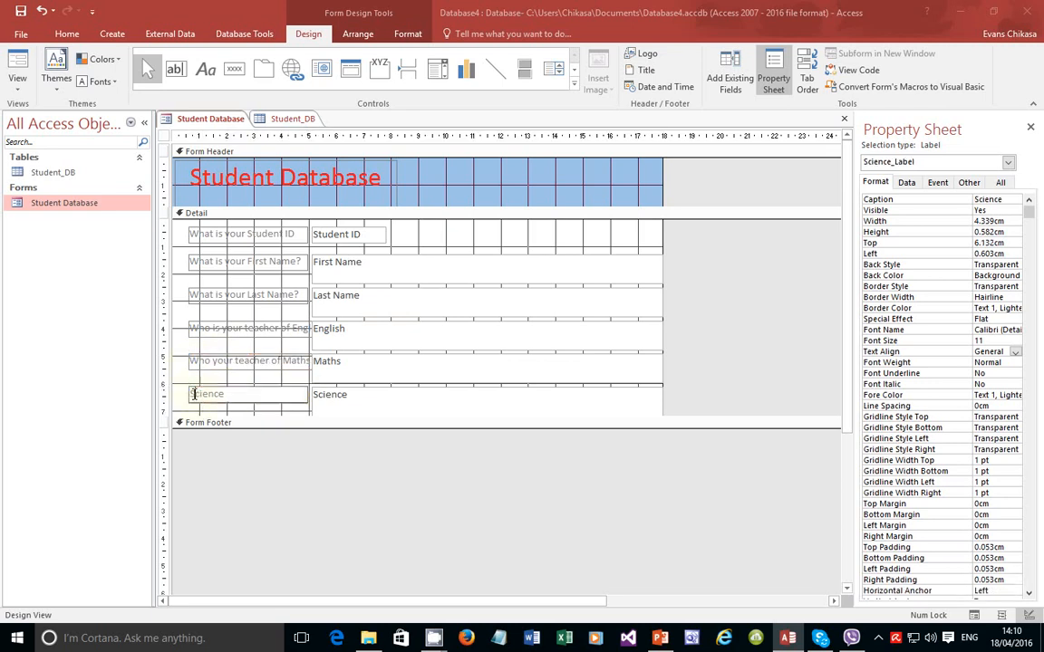
pyautogui.click(299, 360)
pyautogui.click(303, 361)
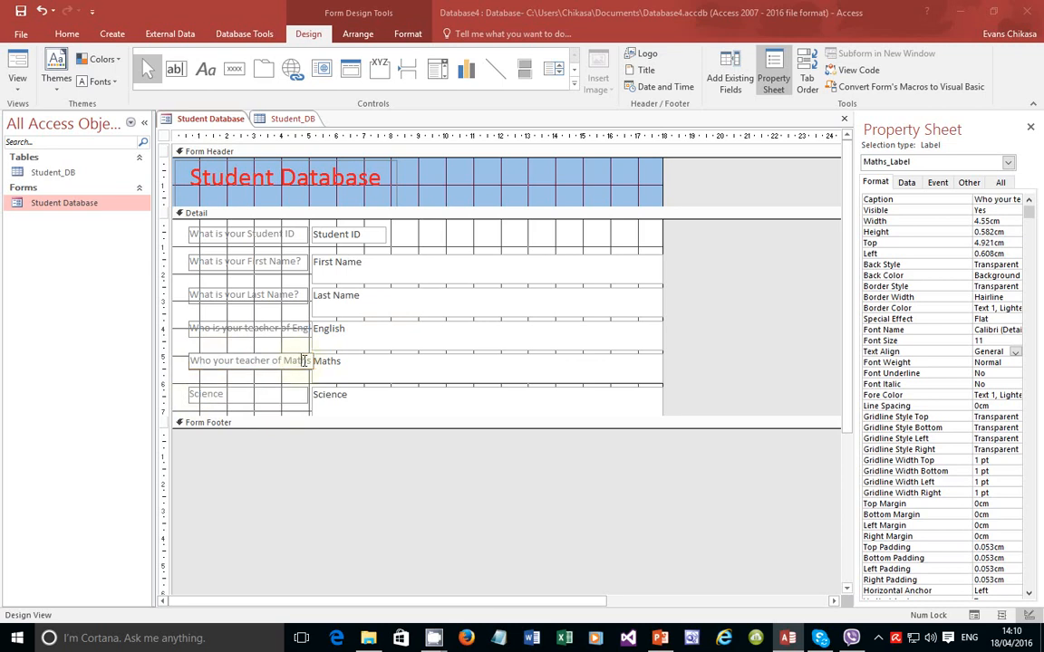
pyautogui.write('?')
pyautogui.press('Tab')
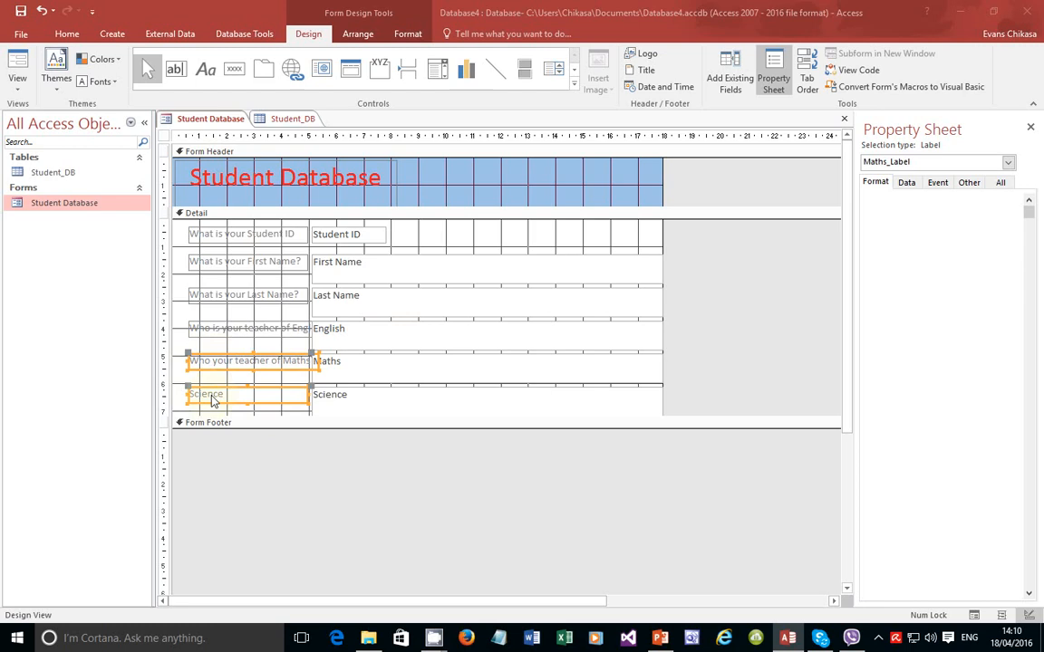
pyautogui.click(193, 394)
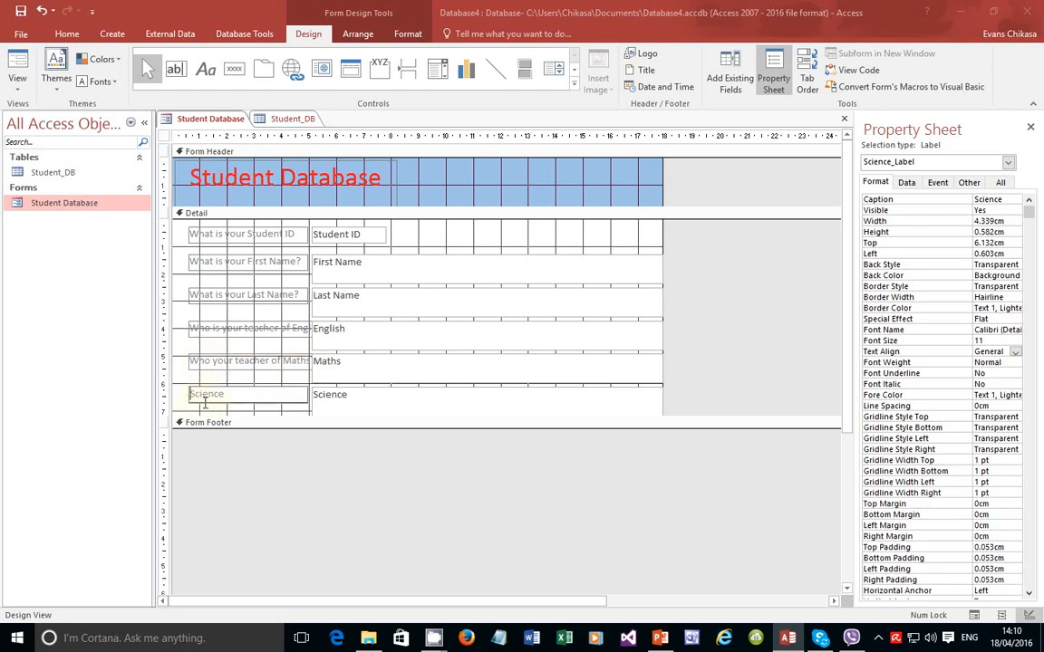
pyautogui.write('Who is your teacher')
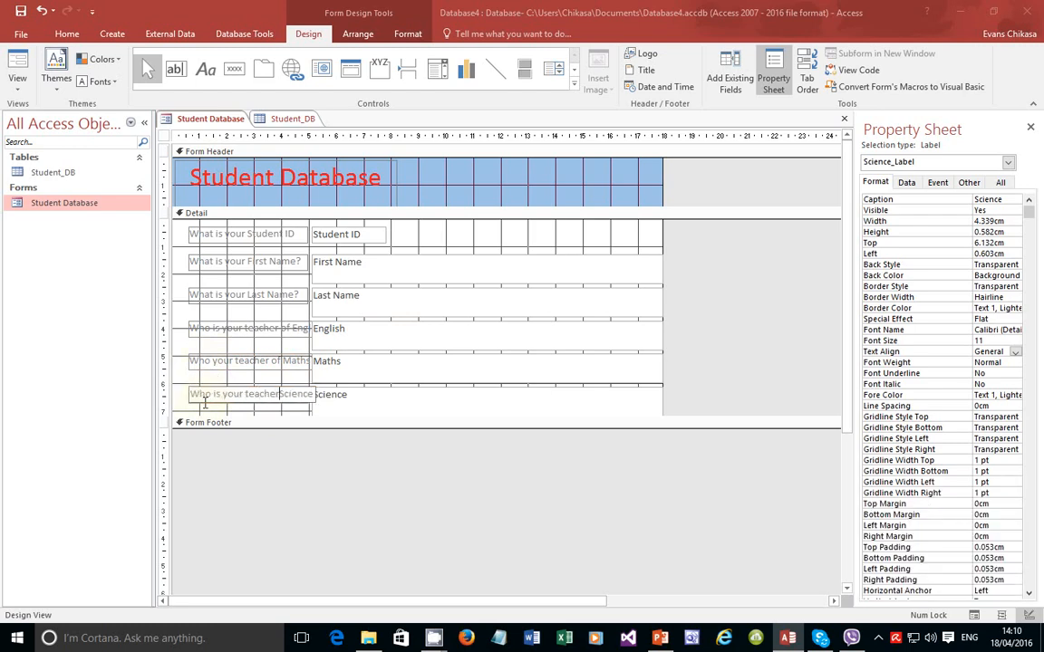
pyautogui.write(' of Science?')
# Step: Select all six answer boxes, from Student ID through Science
pyautogui.click(263, 375)
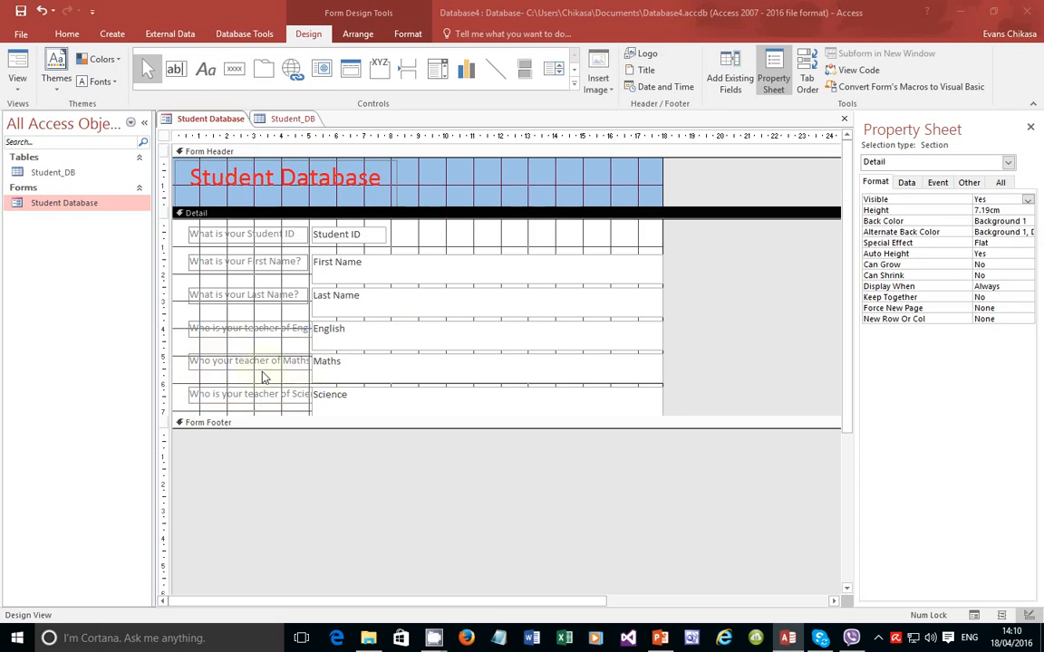
pyautogui.click(351, 260)
pyautogui.keyDown('shift'); pyautogui.click(349, 234); pyautogui.keyUp('shift')
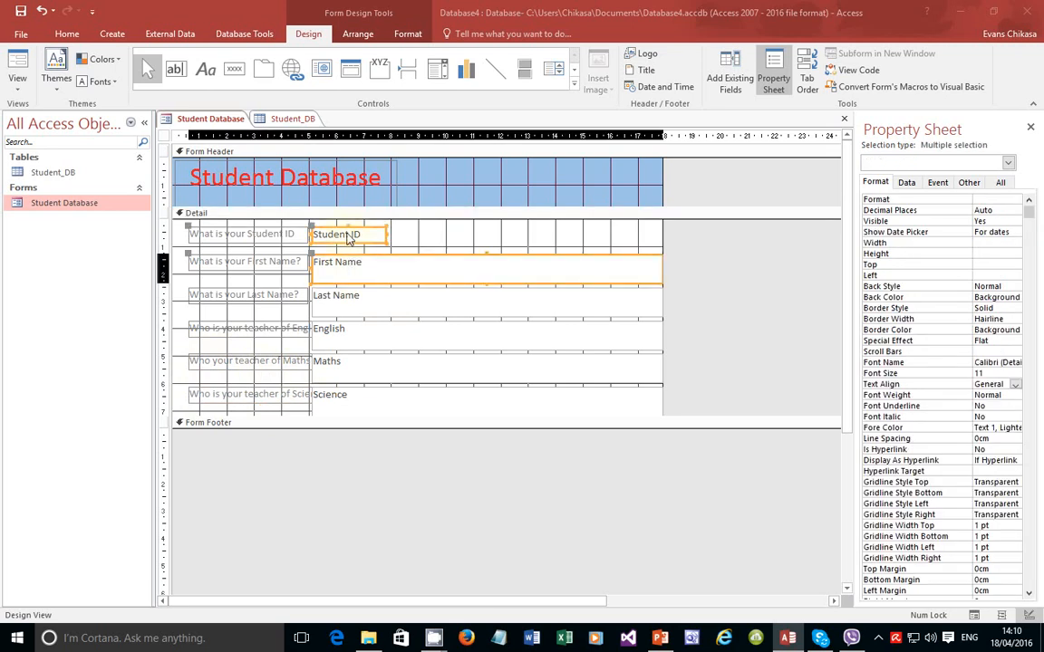
pyautogui.keyDown('shift'); pyautogui.click(341, 302); pyautogui.keyUp('shift')
pyautogui.keyDown('shift'); pyautogui.click(337, 335); pyautogui.keyUp('shift')
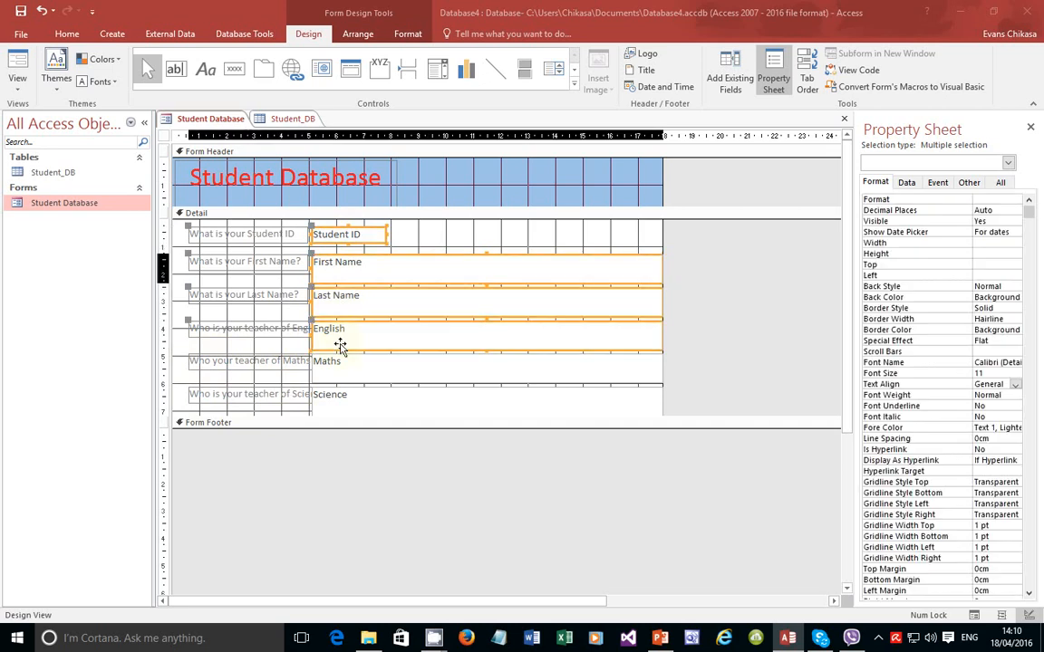
pyautogui.keyDown('shift'); pyautogui.click(339, 367); pyautogui.keyUp('shift')
pyautogui.keyDown('shift'); pyautogui.click(342, 408); pyautogui.keyUp('shift')
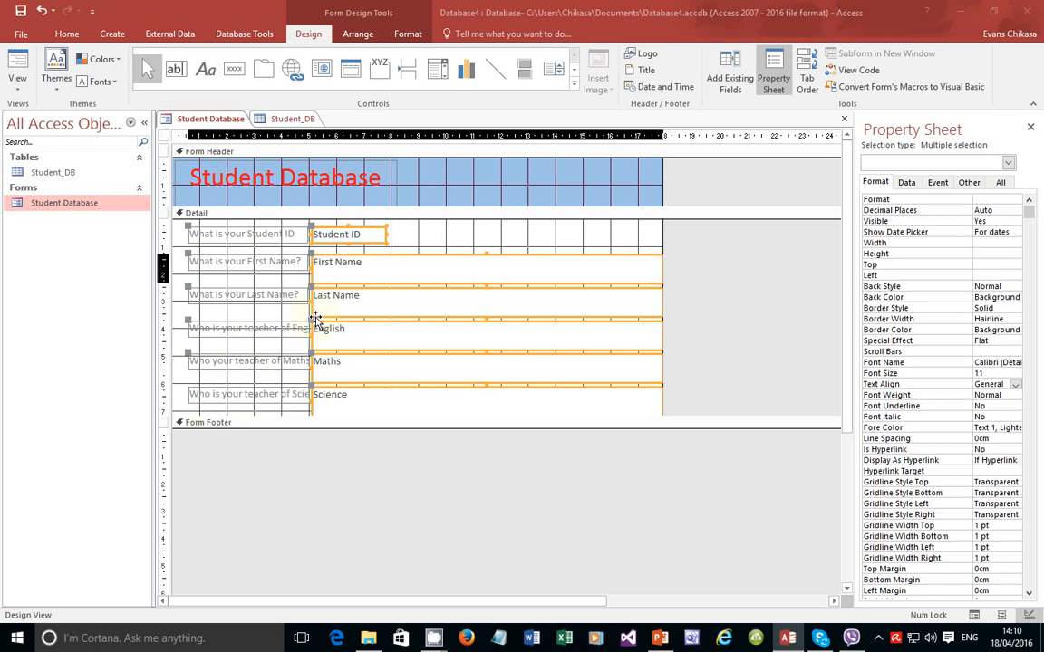
# Step: Shift the selected answer boxes right and widen them slightly so the question labels fit
pyautogui.moveTo(311, 317); pyautogui.dragTo(344, 318)
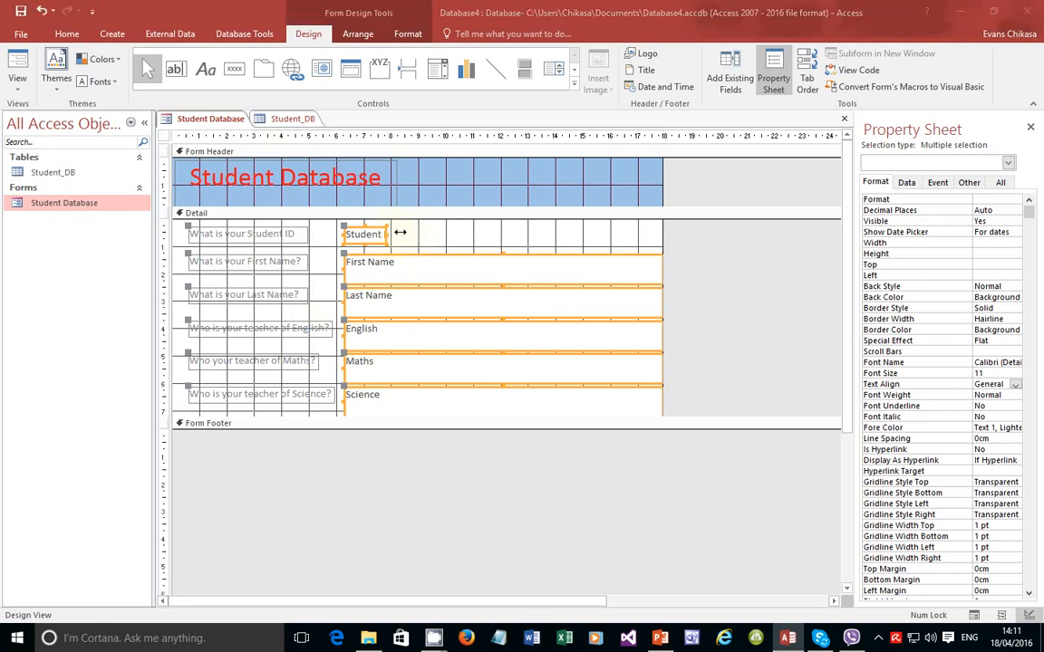
pyautogui.moveTo(387, 235); pyautogui.dragTo(387, 235)
pyautogui.click(558, 228)
pyautogui.click(621, 265)
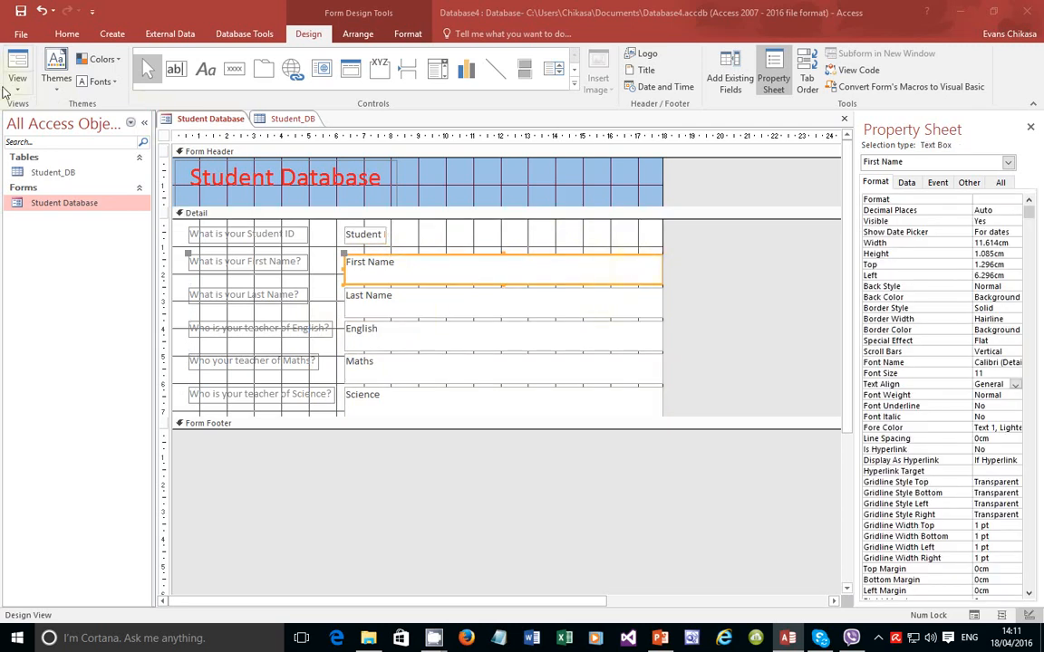
# Step: Preview the form in Form View, return to Design View, then settle on Form View showing record 1 of 10
pyautogui.click(15, 83)
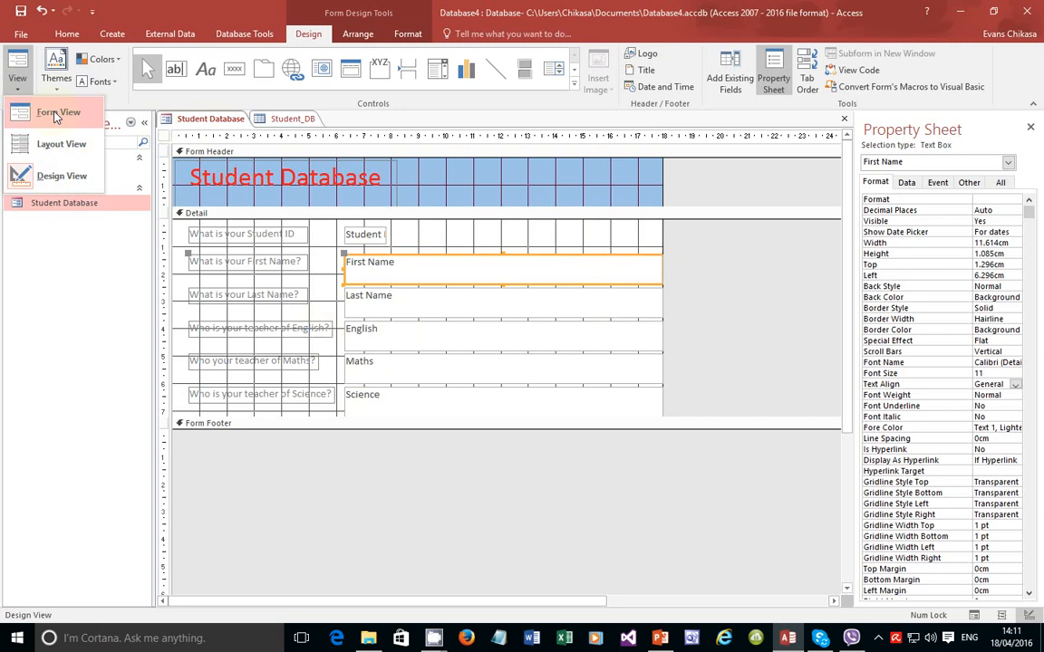
pyautogui.click(50, 108)
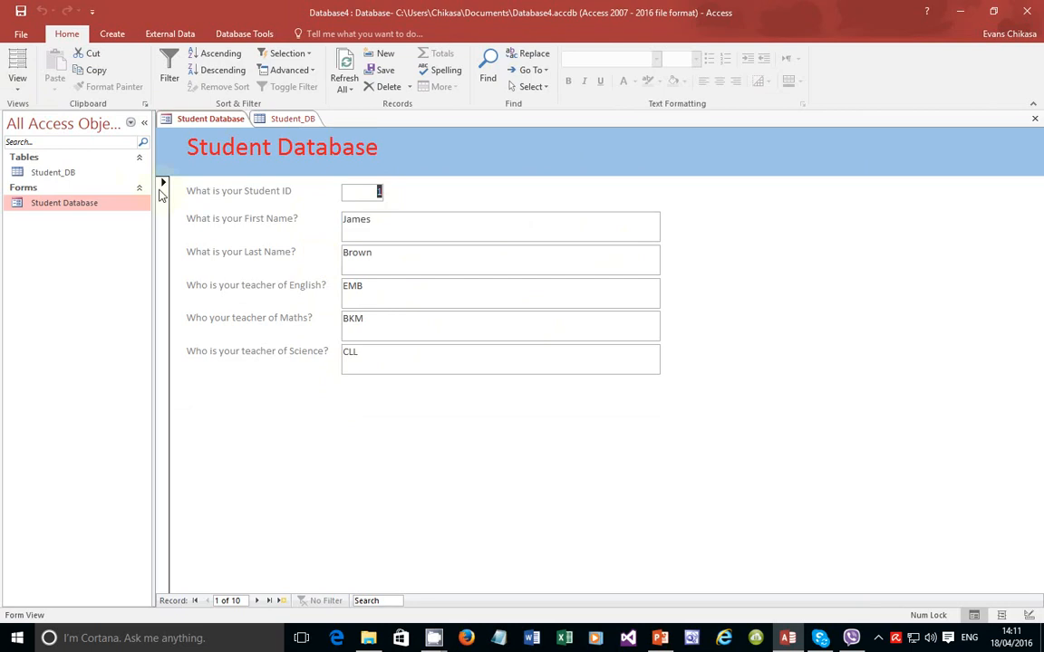
pyautogui.click(17, 88)
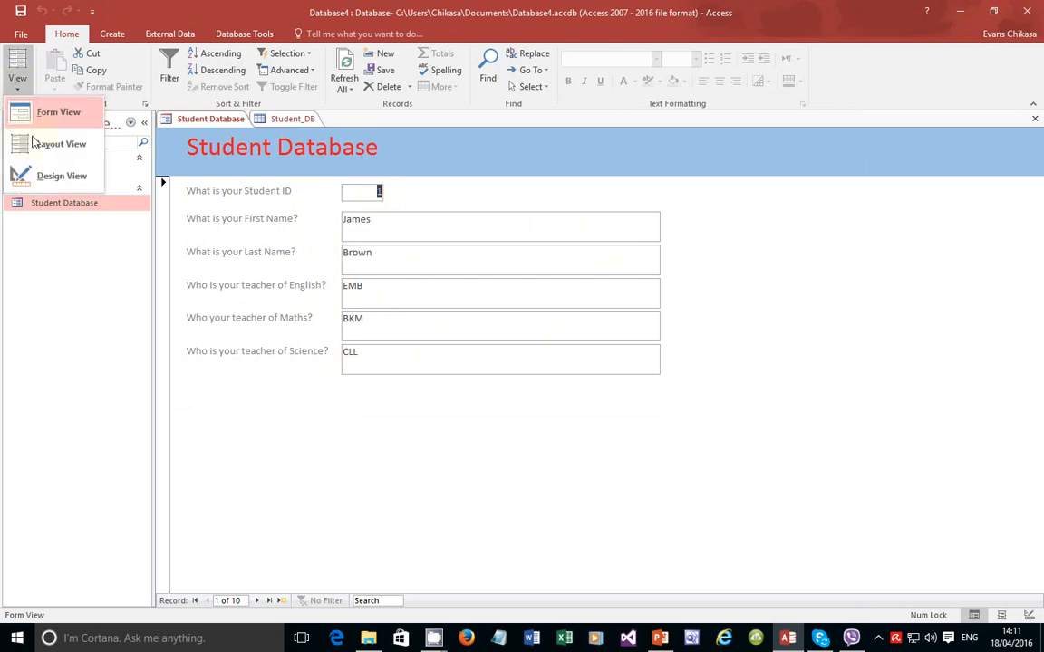
pyautogui.click(32, 151)
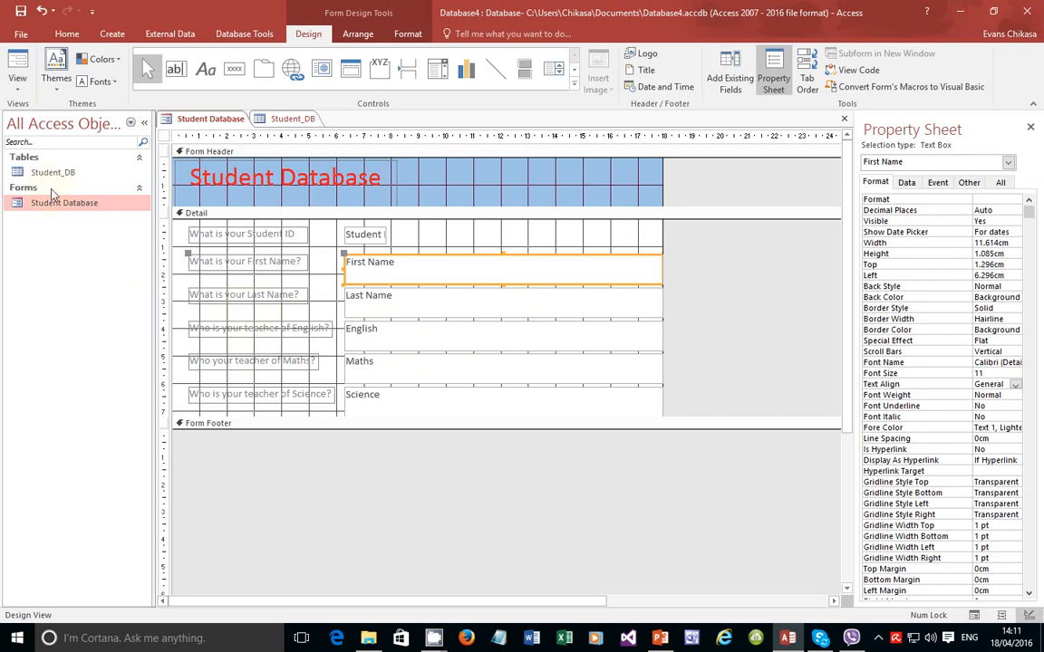
pyautogui.click(17, 80)
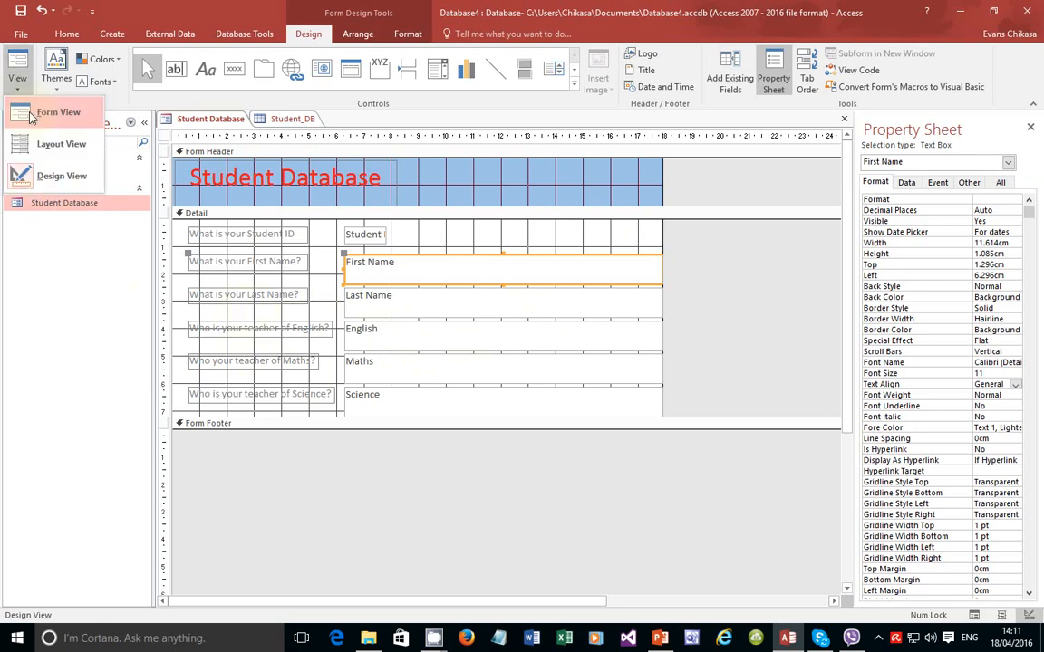
pyautogui.click(30, 115)
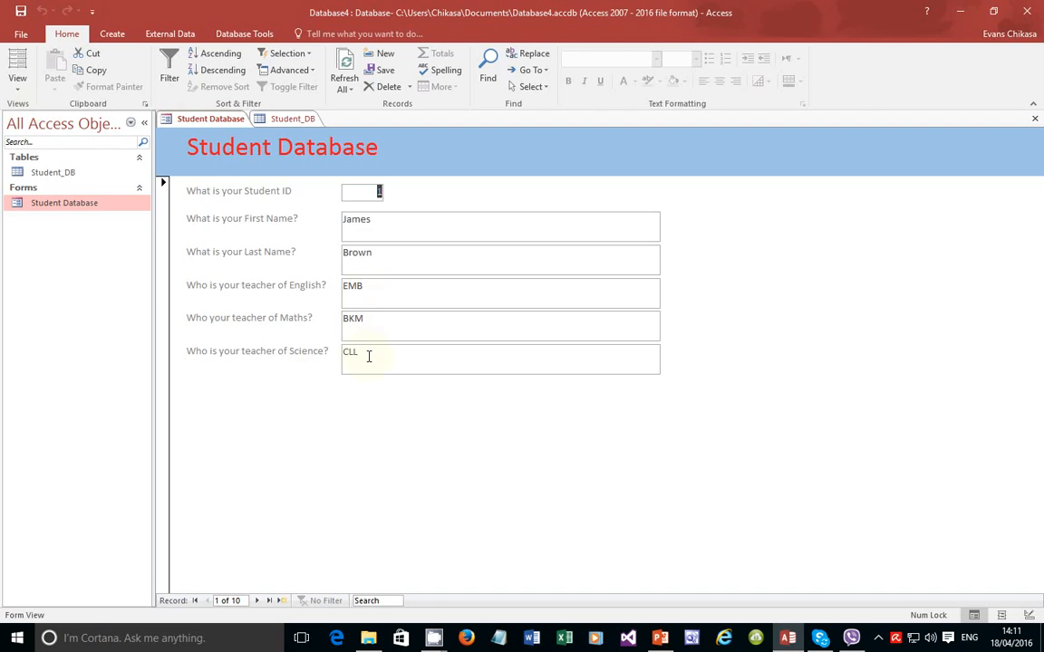
pyautogui.click(17, 80)
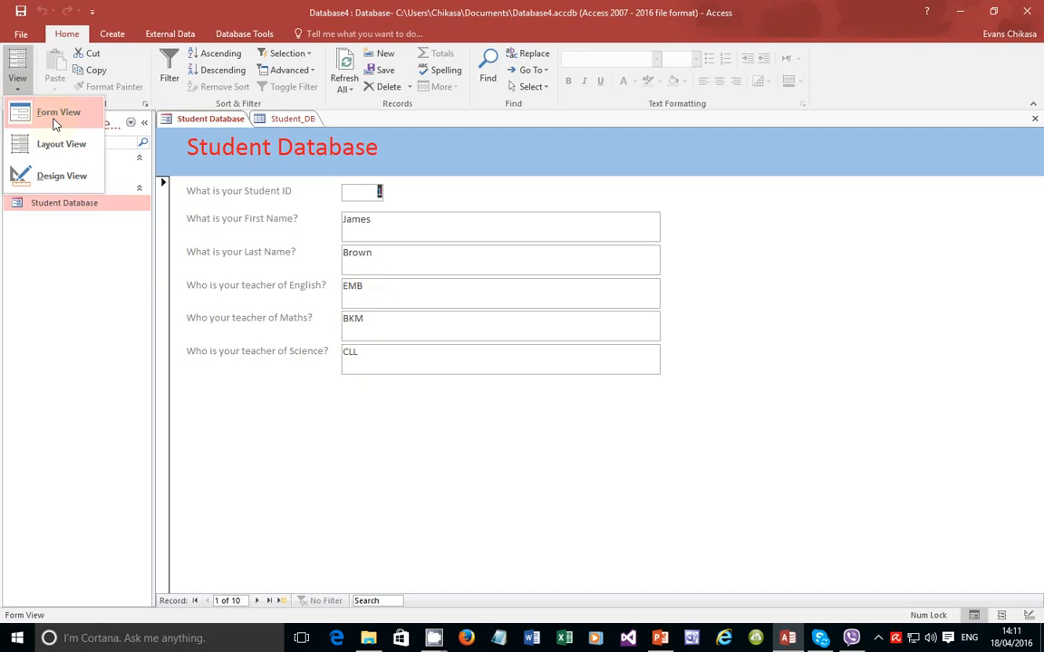
pyautogui.click(55, 120)
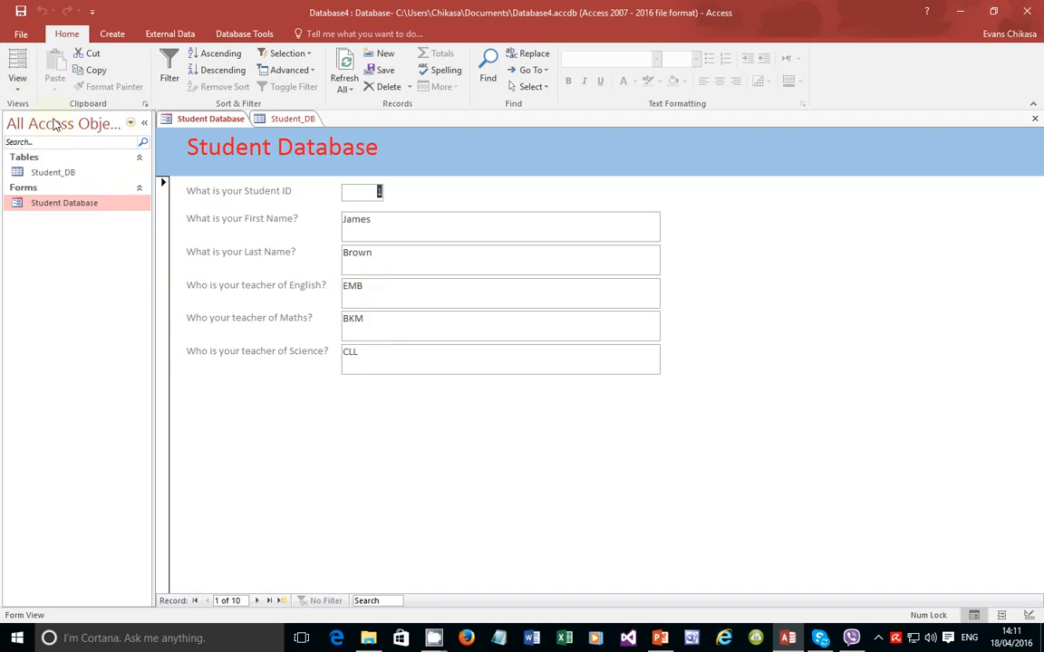
# Step: Add new blank record 11 and test the English field with a teacher's name, then erase it
pyautogui.click(281, 600)
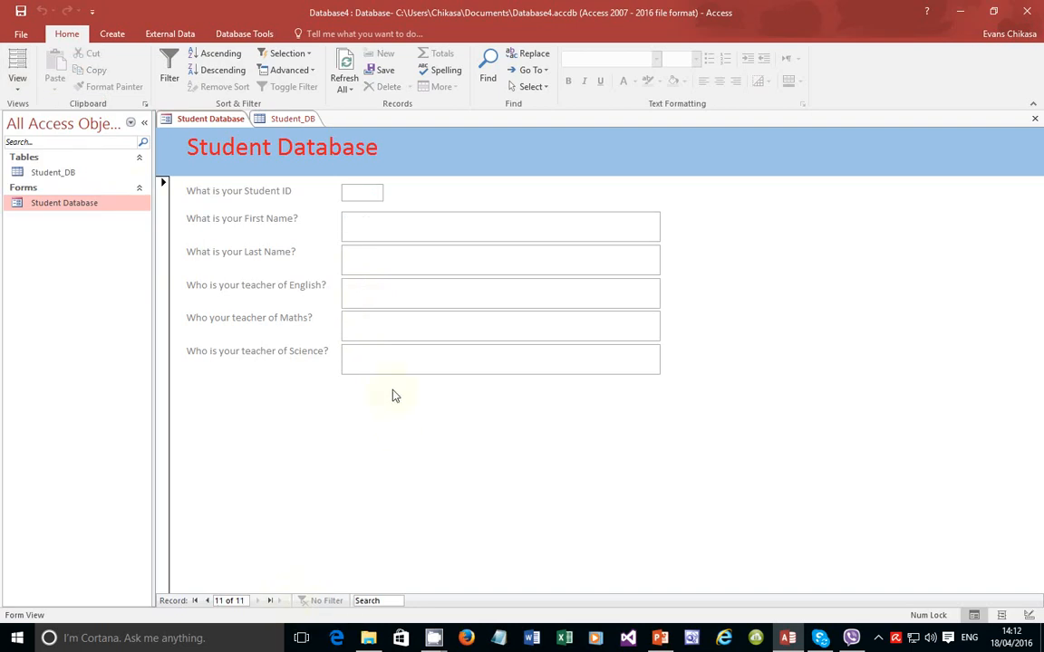
pyautogui.click(365, 292)
pyautogui.write('Mr Ha')
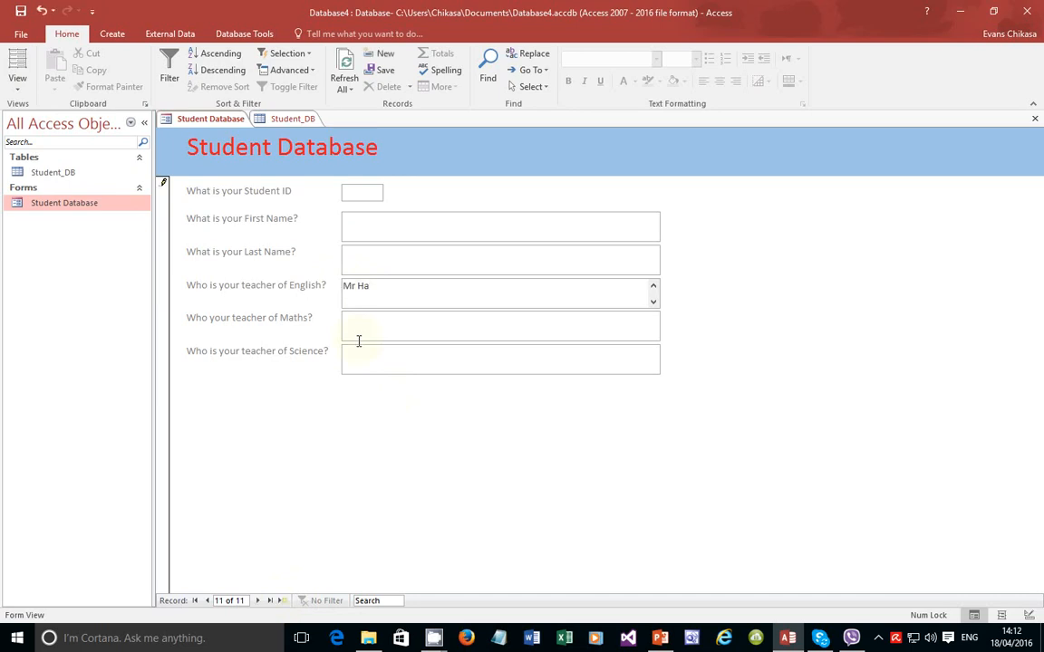
pyautogui.press('BackSpace')
# Step: Attempt switching to Design View and dismiss the 'Index or primary key cannot contain a Null value' warnings
pyautogui.click(19, 87)
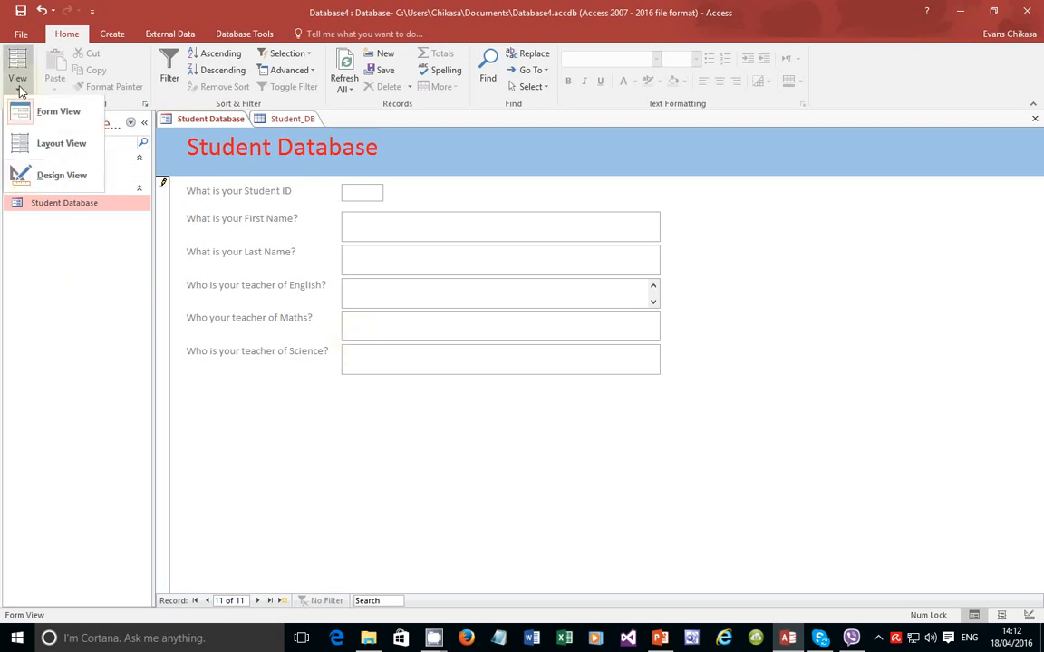
pyautogui.click(20, 167)
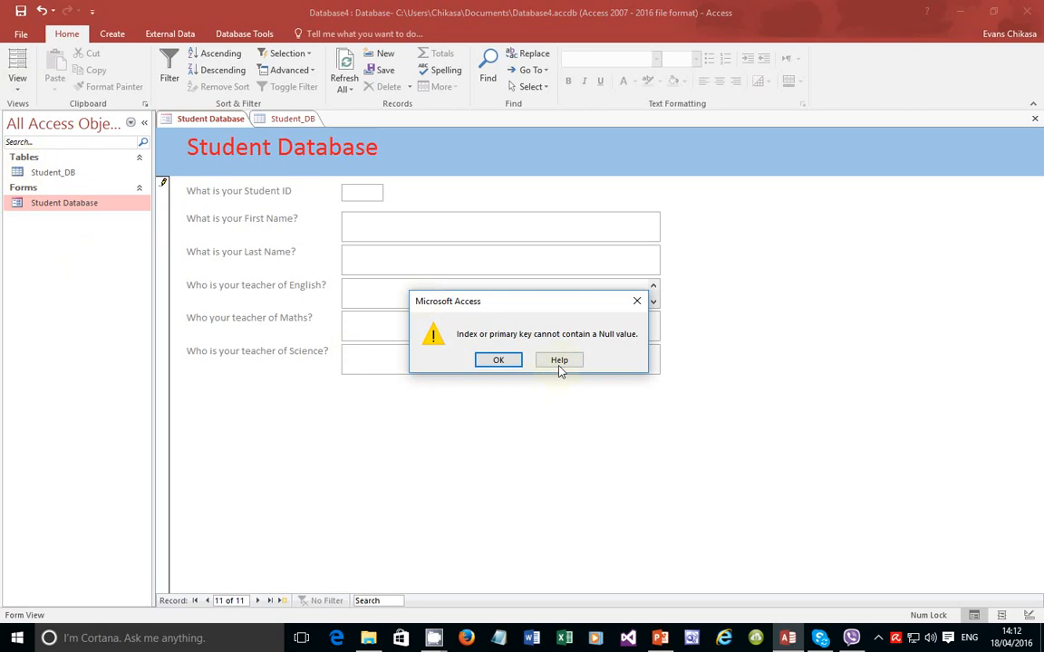
pyautogui.click(637, 302)
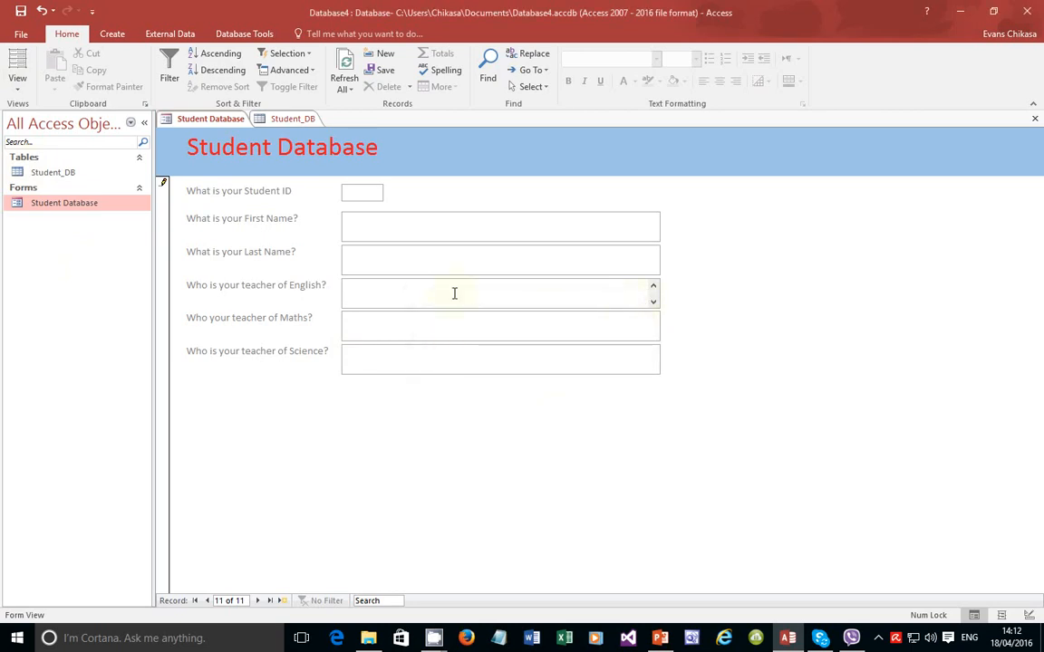
pyautogui.click(456, 292)
pyautogui.click(17, 86)
pyautogui.click(28, 109)
pyautogui.click(18, 87)
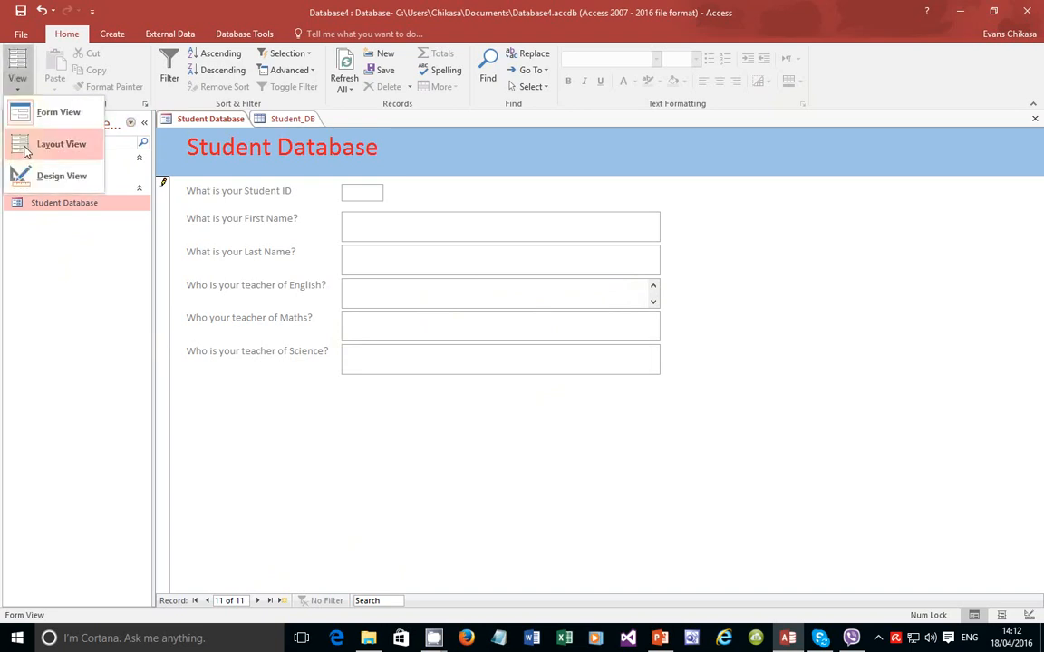
pyautogui.click(24, 175)
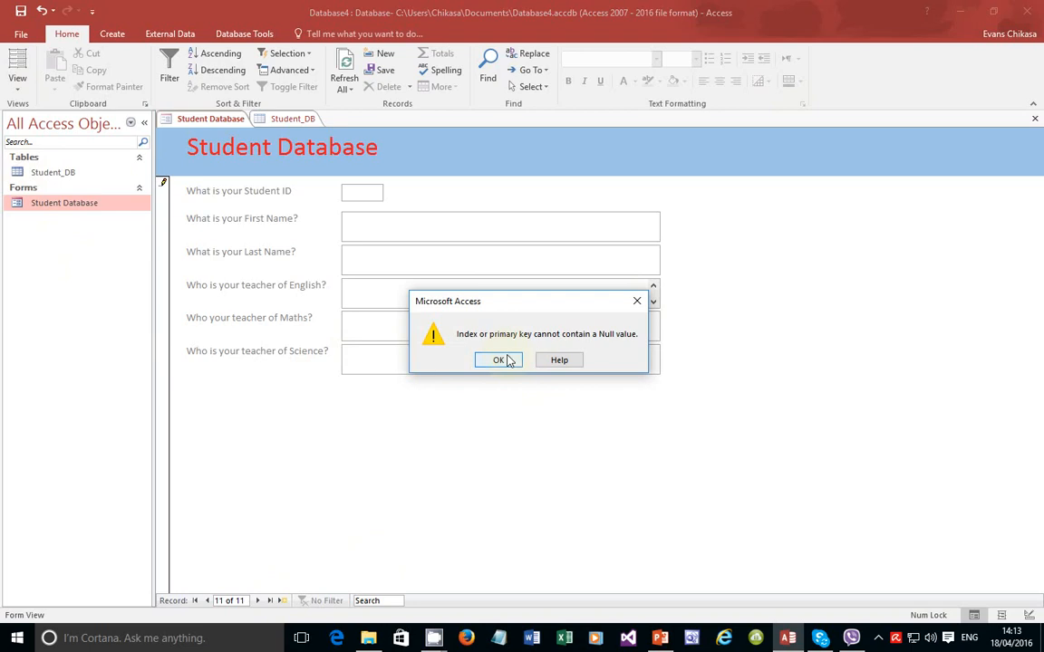
pyautogui.click(499, 360)
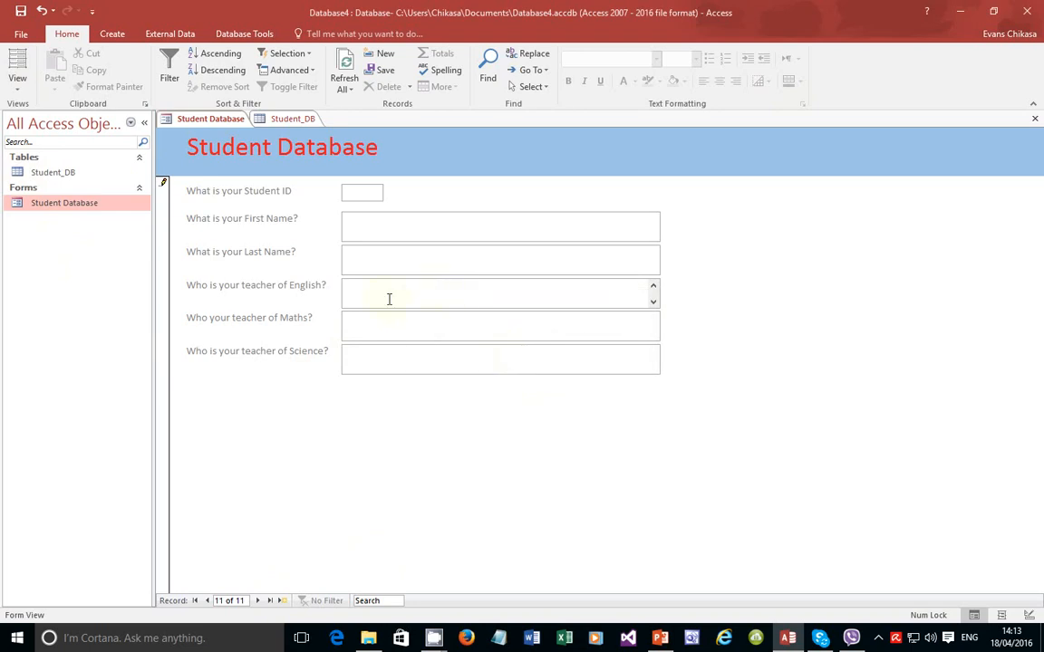
# Step: Enter Student ID 11 and the new student's first and last names
pyautogui.click(359, 192)
pyautogui.write('11')
pyautogui.click(374, 219)
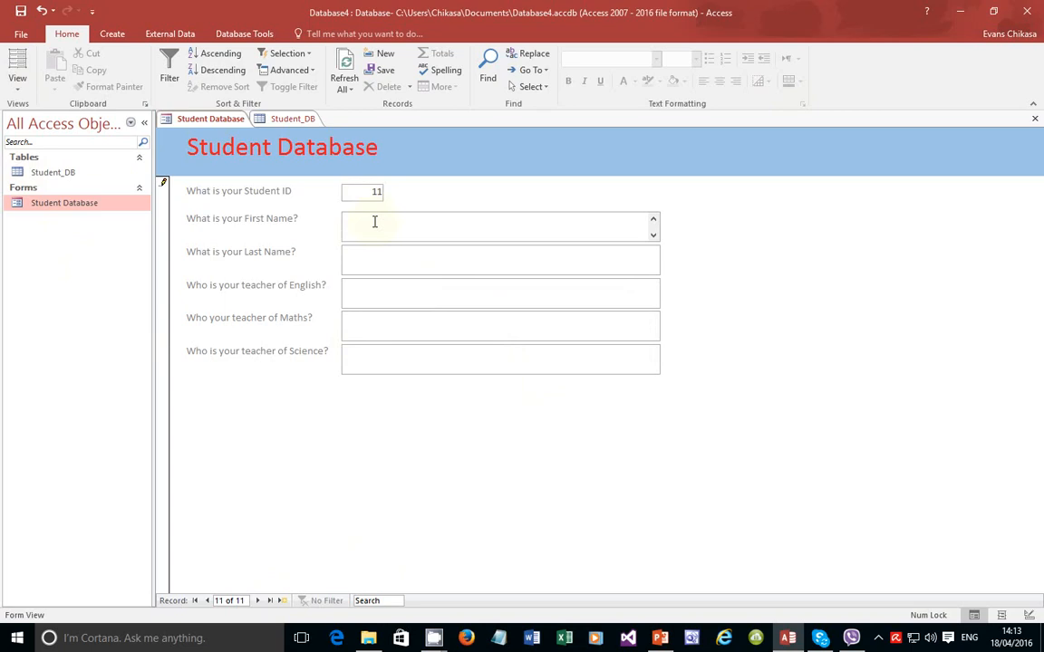
pyautogui.press('Tab')
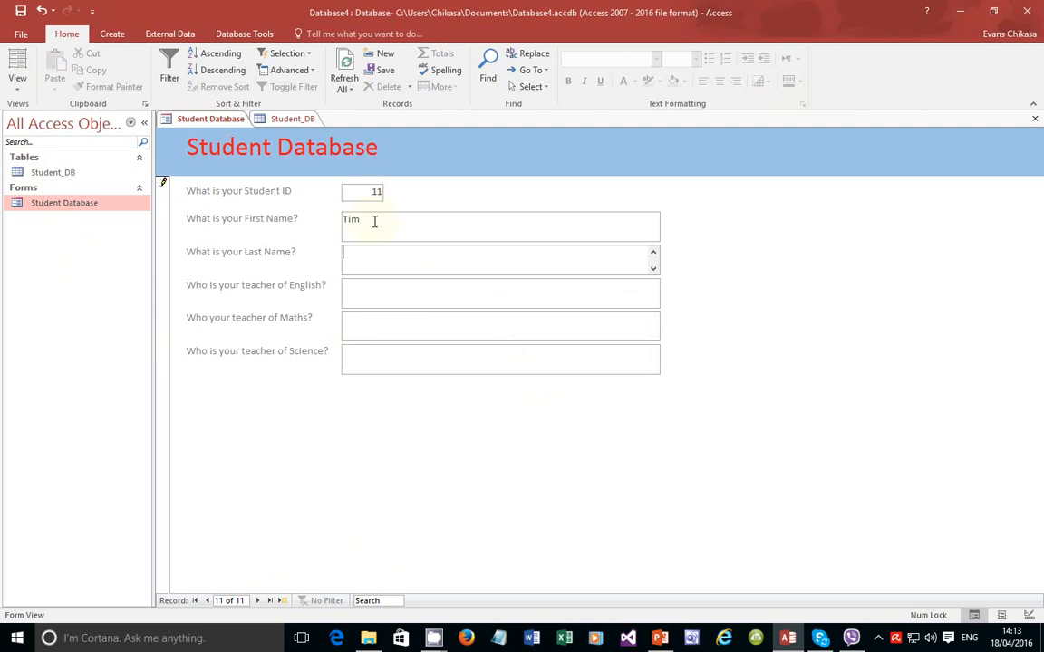
# Step: Enter teacher codes KMP, KLJ and TIZ for English, Maths and Science
pyautogui.press('Tab')
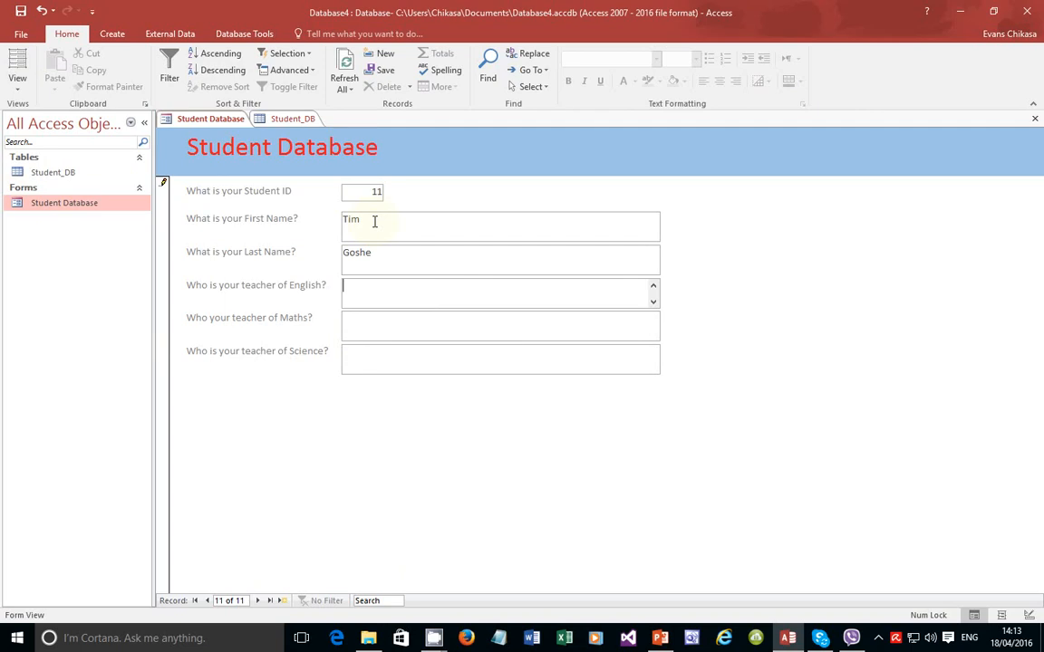
pyautogui.write('KMP')
pyautogui.press('Tab')
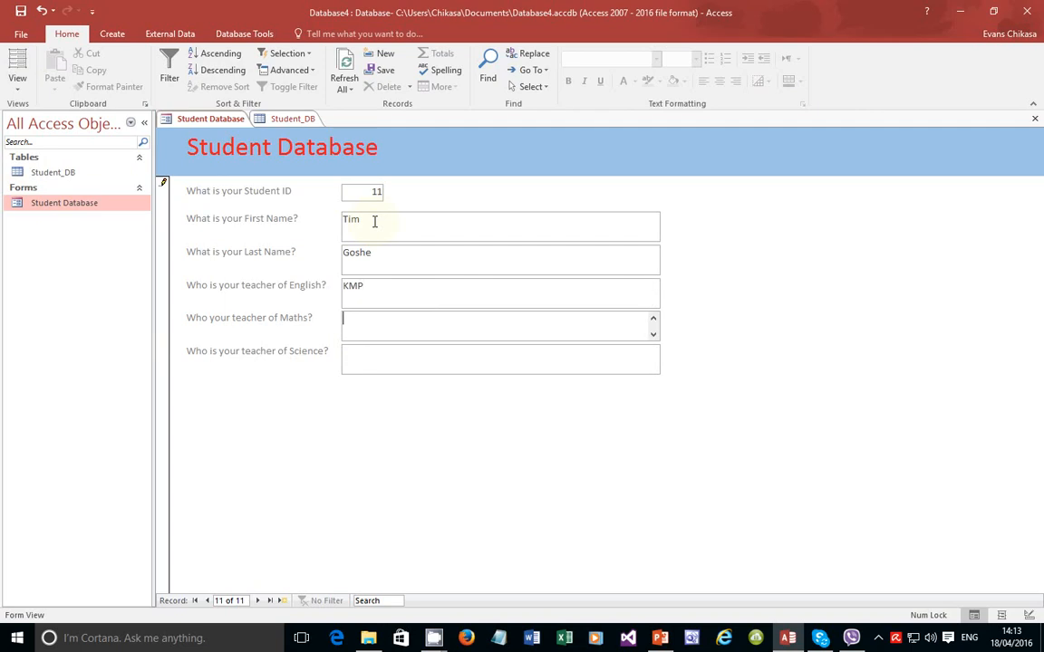
pyautogui.write('KLJ')
pyautogui.press('Tab')
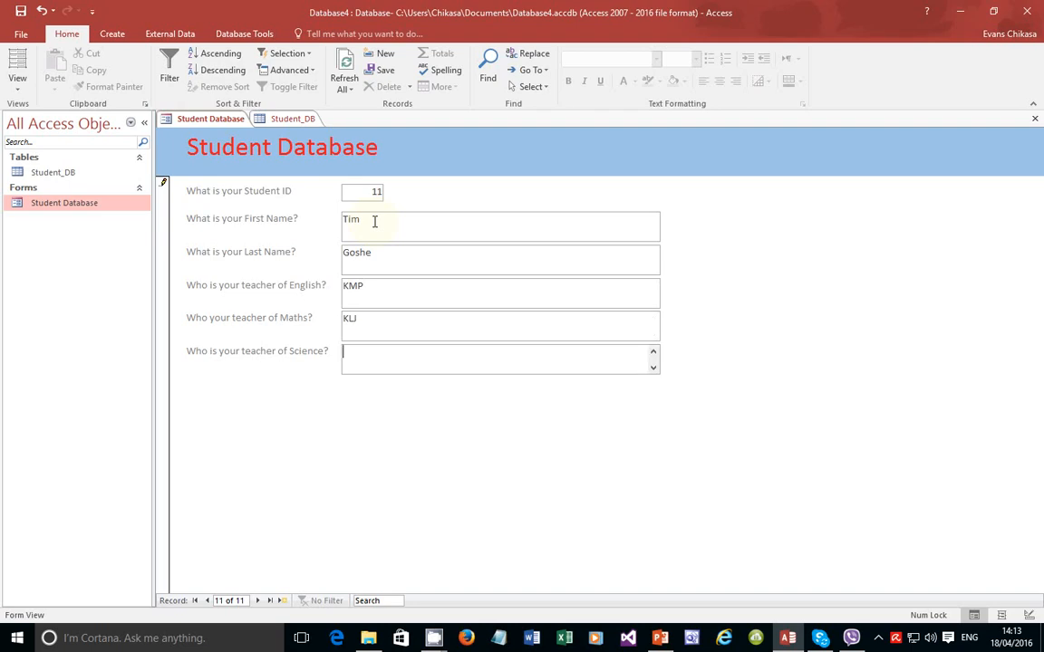
pyautogui.write('TIZ')
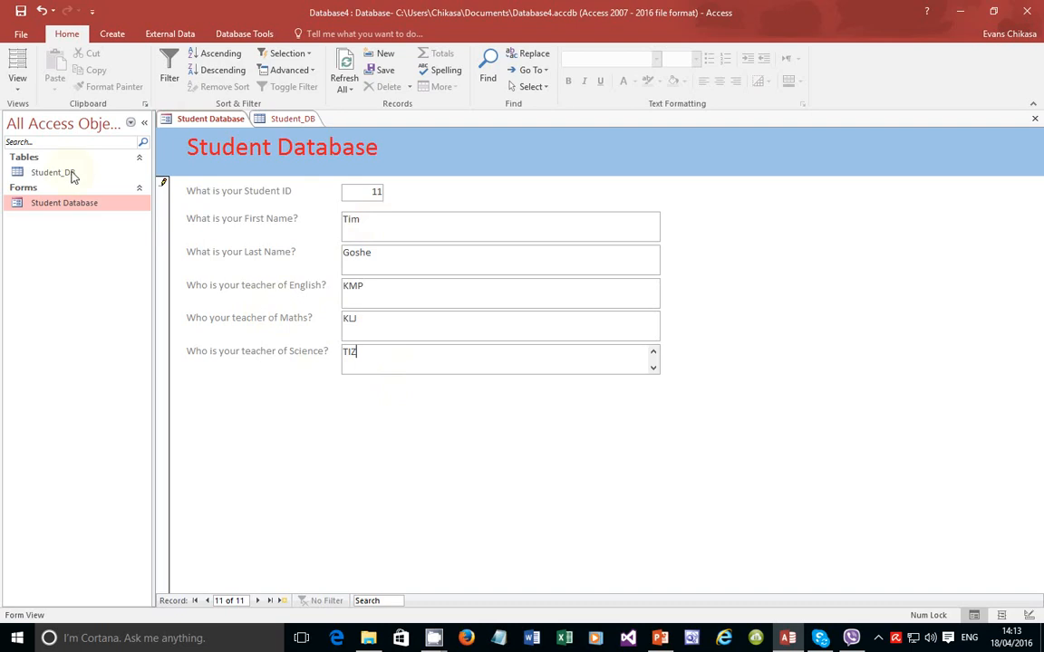
pyautogui.click(14, 95)
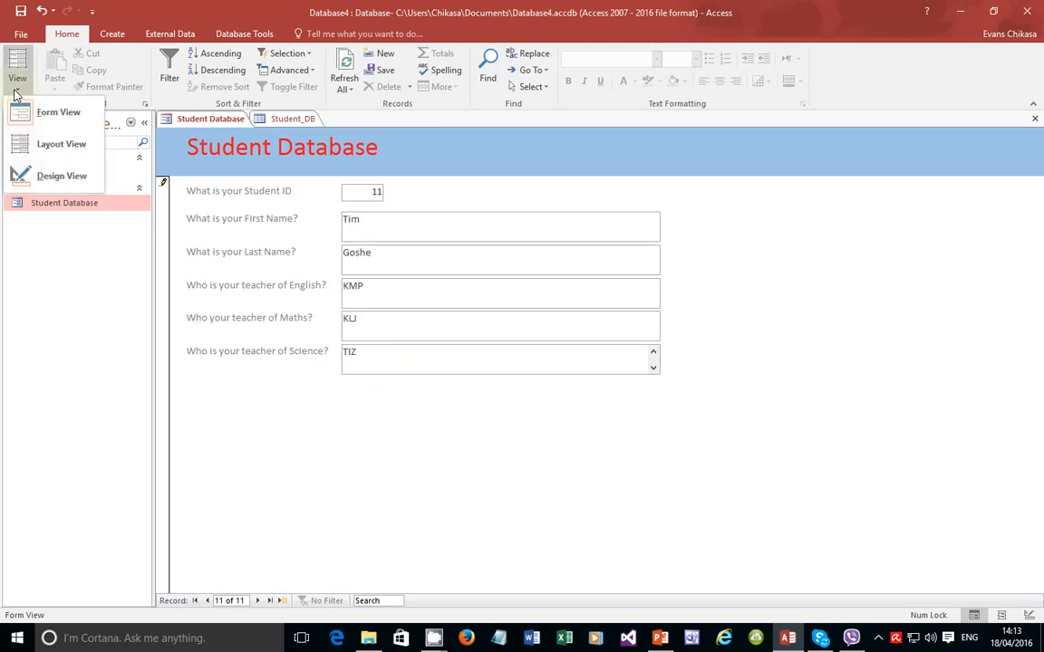
# Step: Check the Student_DB table, then reopen the Student Database form now counting 1 of 11 records
pyautogui.click(29, 174)
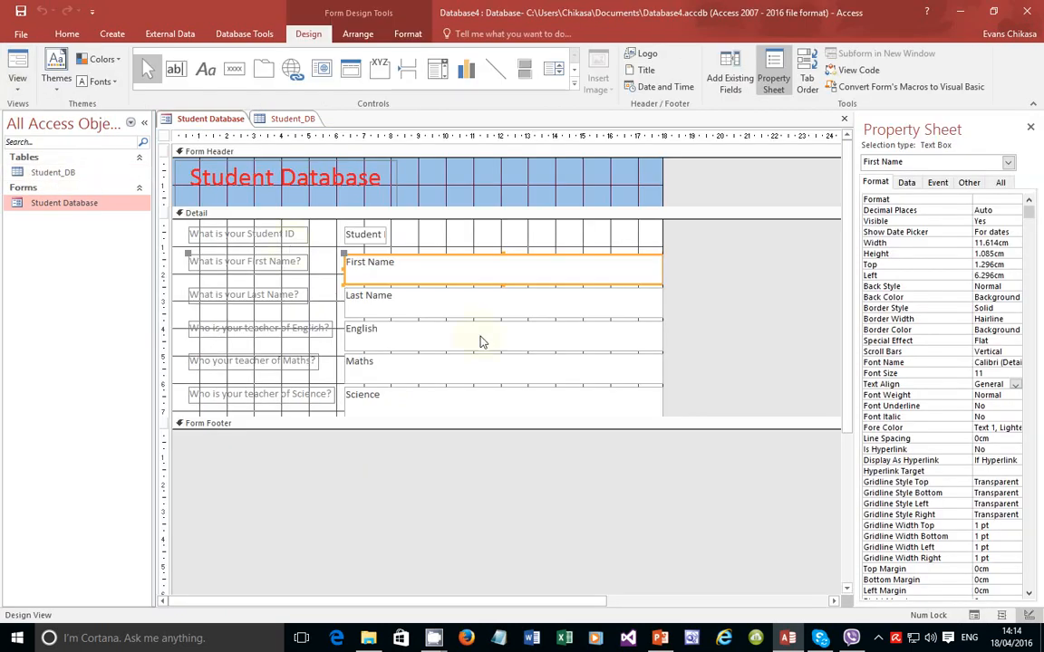
pyautogui.doubleClick(68, 172)
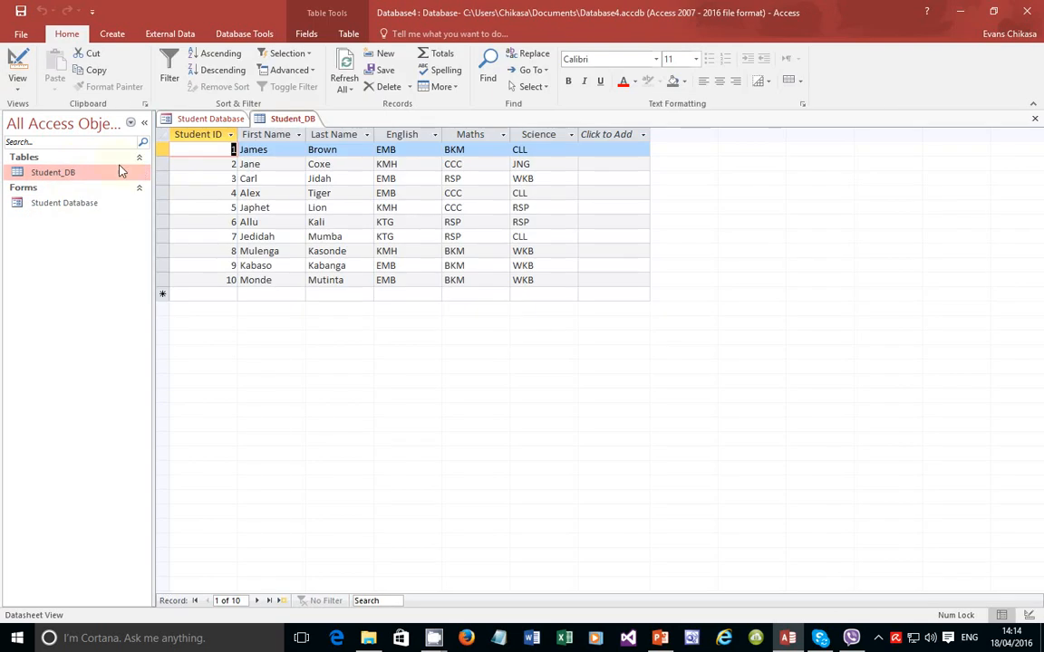
pyautogui.doubleClick(69, 203)
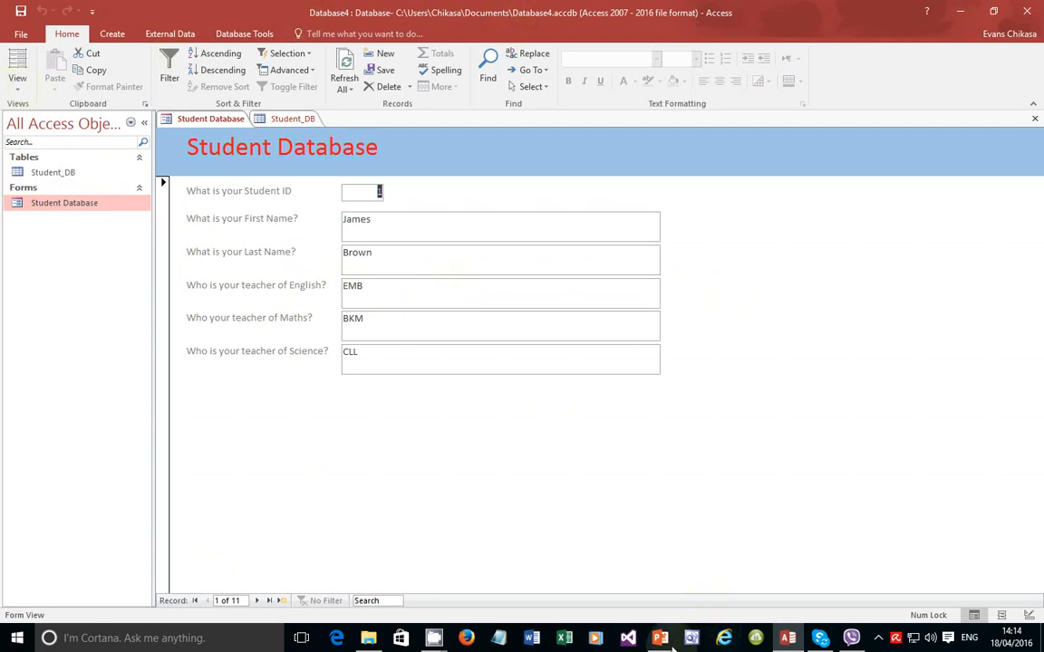
pyautogui.click(787, 638)
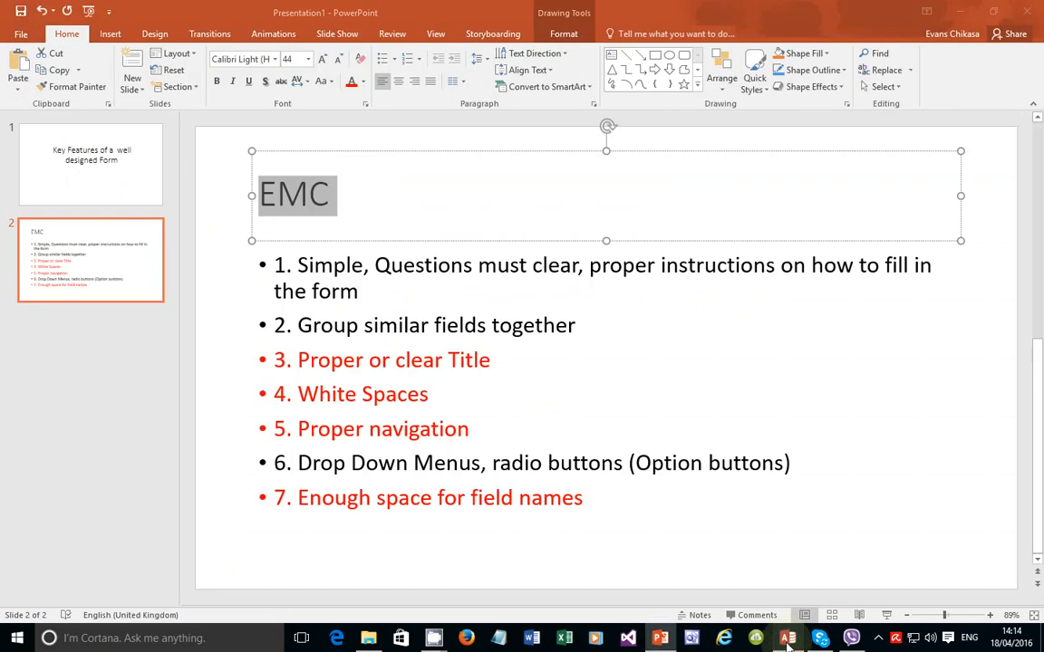
pyautogui.click(788, 638)
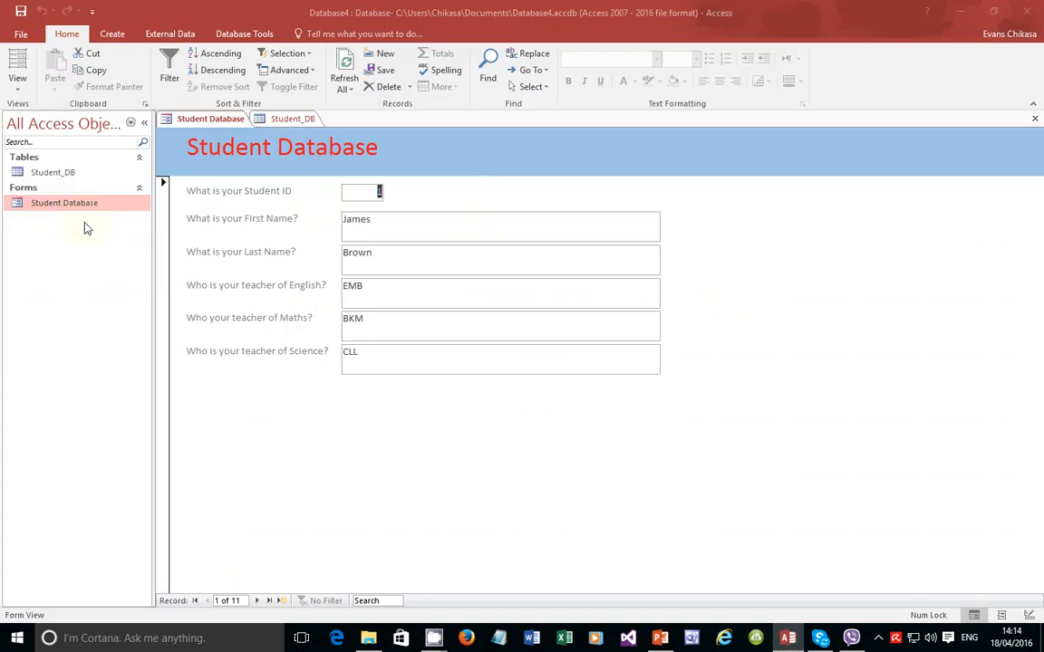
# Step: In Design View, select the English, Maths and Science boxes and drag them narrower together
pyautogui.click(17, 81)
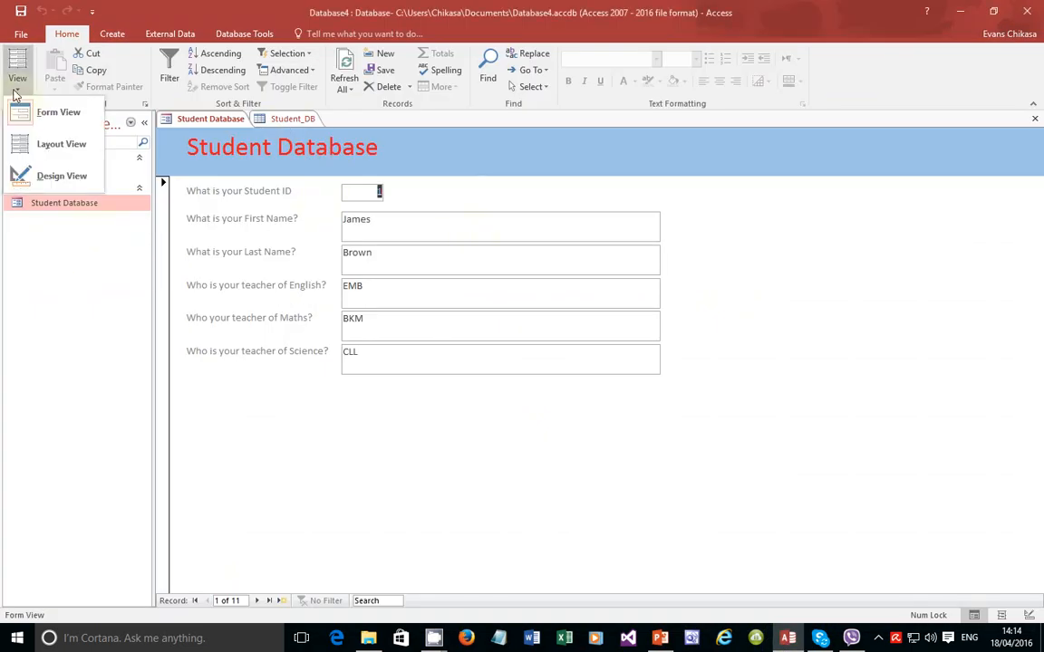
pyautogui.click(37, 172)
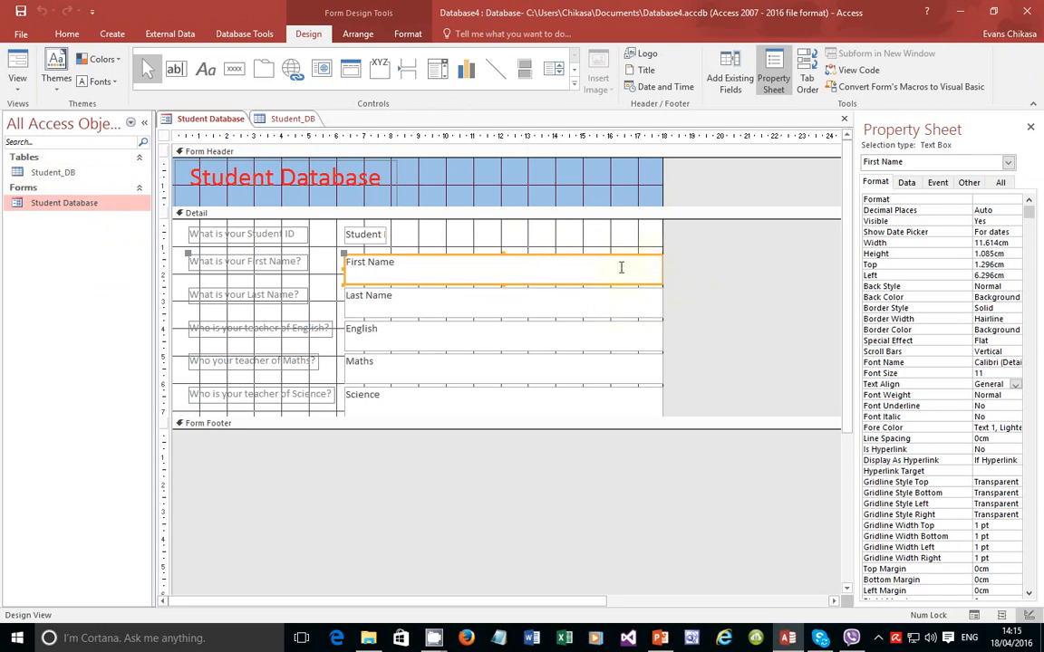
pyautogui.click(585, 343)
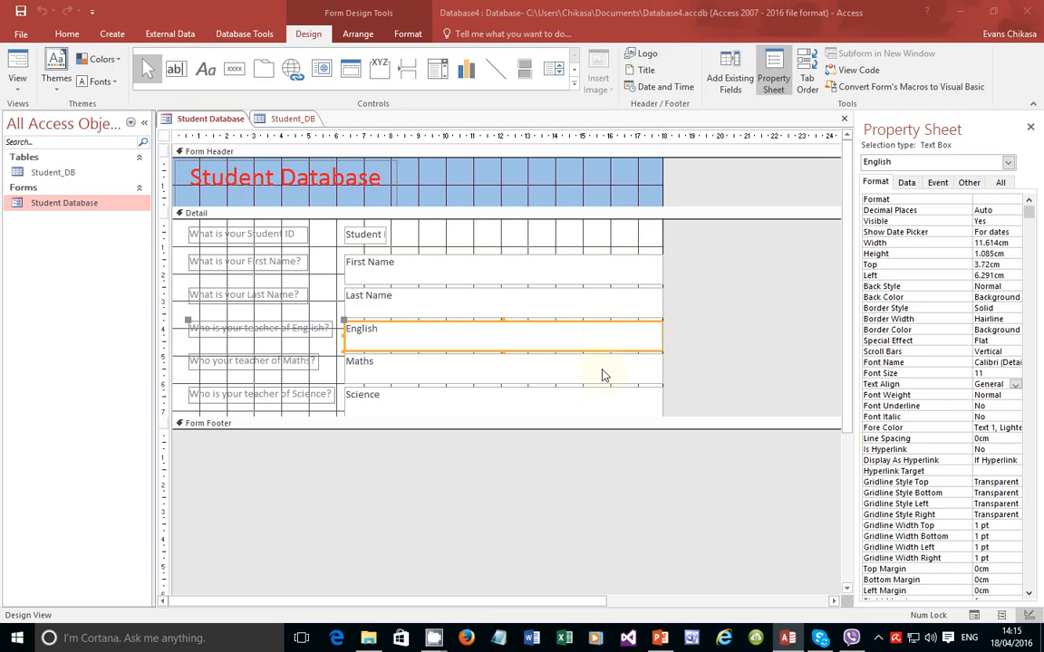
pyautogui.keyDown('shift'); pyautogui.click(605, 374); pyautogui.keyUp('shift')
pyautogui.keyDown('shift'); pyautogui.click(600, 403); pyautogui.keyUp('shift')
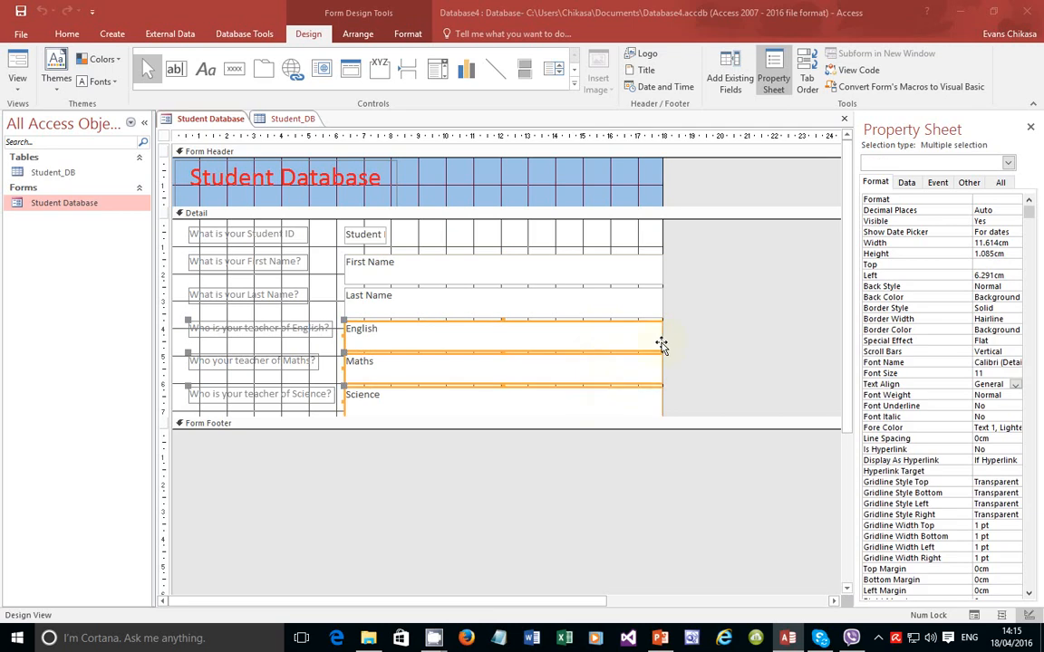
pyautogui.moveTo(663, 338); pyautogui.dragTo(467, 336)
pyautogui.click(624, 344)
# Step: Narrow the English, Maths and Science boxes each to about 3.3 cm and extend the Form Footer downward
pyautogui.click(642, 299)
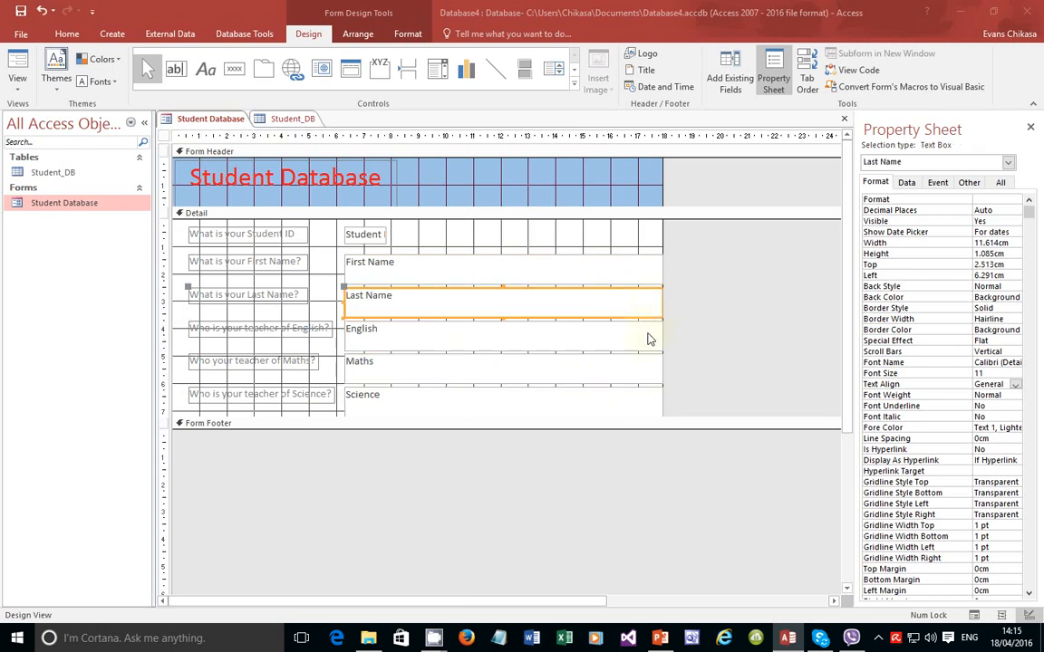
pyautogui.click(658, 334)
pyautogui.moveTo(661, 334); pyautogui.dragTo(436, 339)
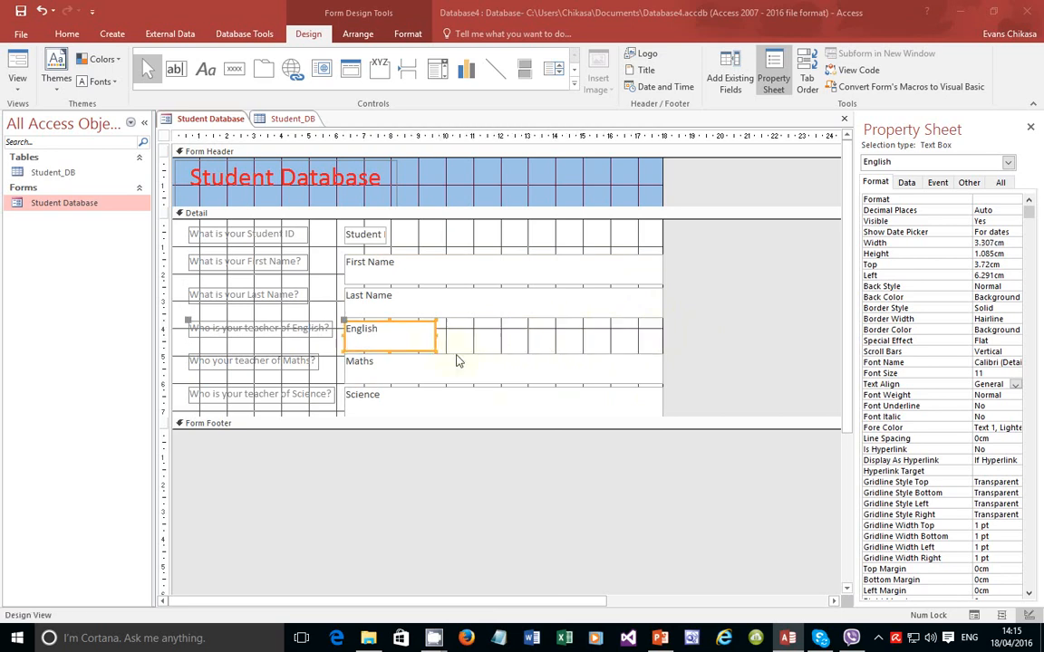
pyautogui.click(494, 384)
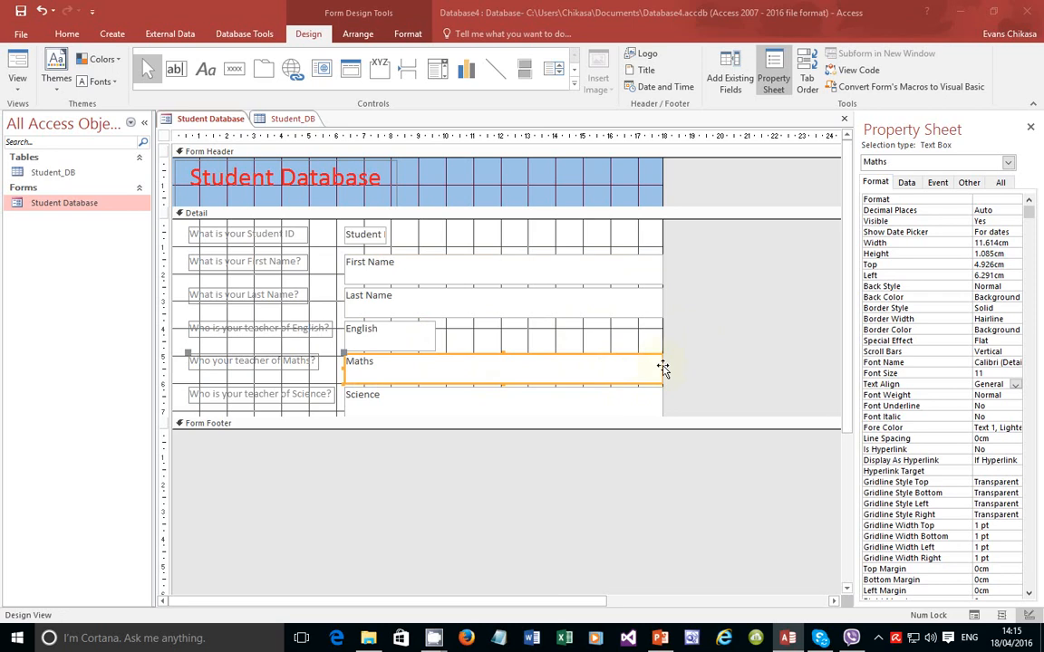
pyautogui.moveTo(662, 366); pyautogui.dragTo(434, 362)
pyautogui.click(616, 404)
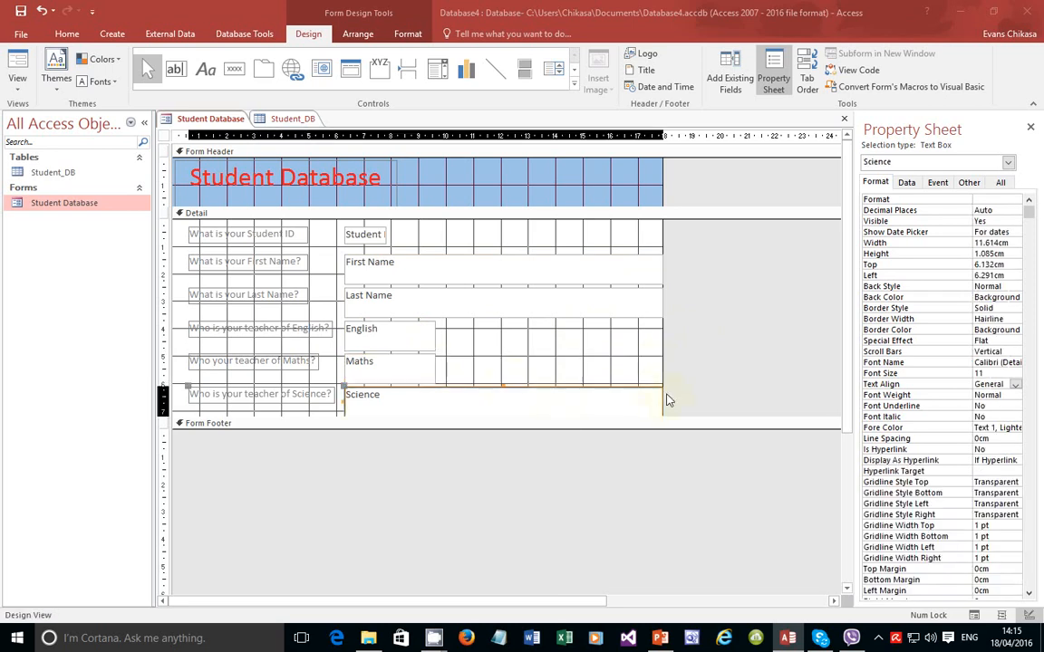
pyautogui.moveTo(661, 403); pyautogui.dragTo(435, 401)
pyautogui.click(490, 368)
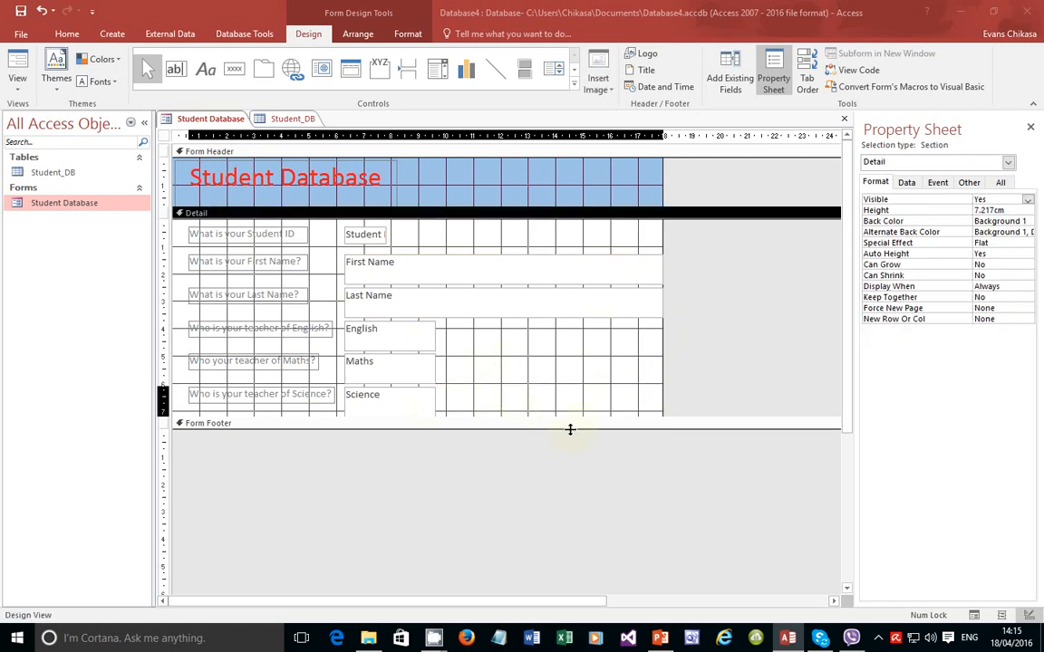
pyautogui.moveTo(570, 430); pyautogui.dragTo(567, 444)
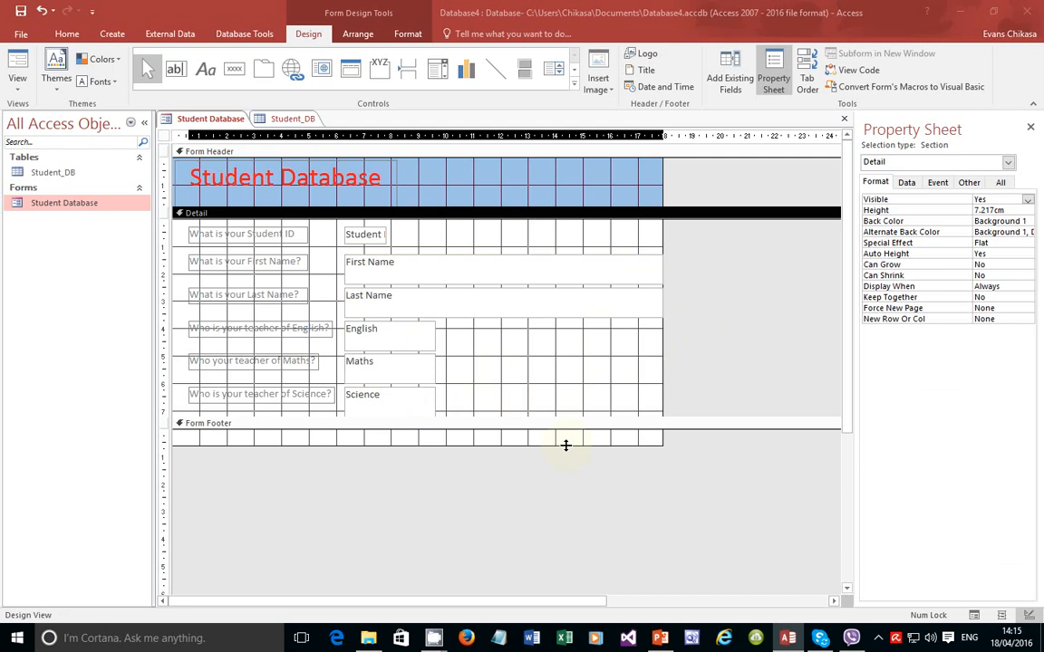
# Step: Drag the Detail section's bottom edge down to leave space below the Science box
pyautogui.moveTo(503, 417); pyautogui.dragTo(505, 431)
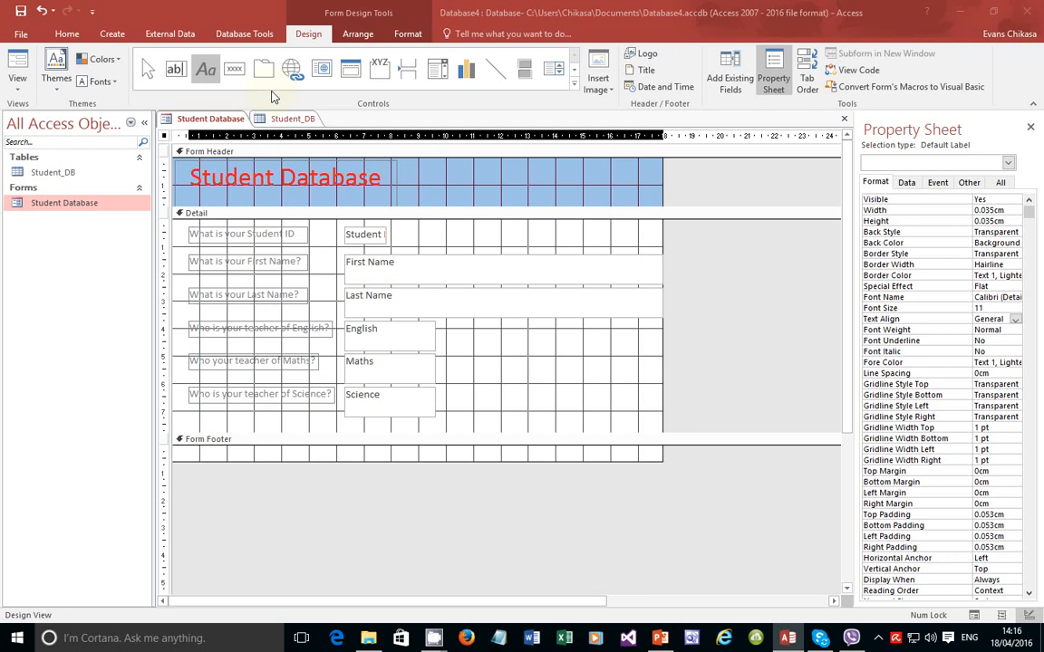
# Step: Save the form design and bring the CamStudio recorder window back up from the tray
pyautogui.click(876, 642)
pyautogui.click(907, 553)
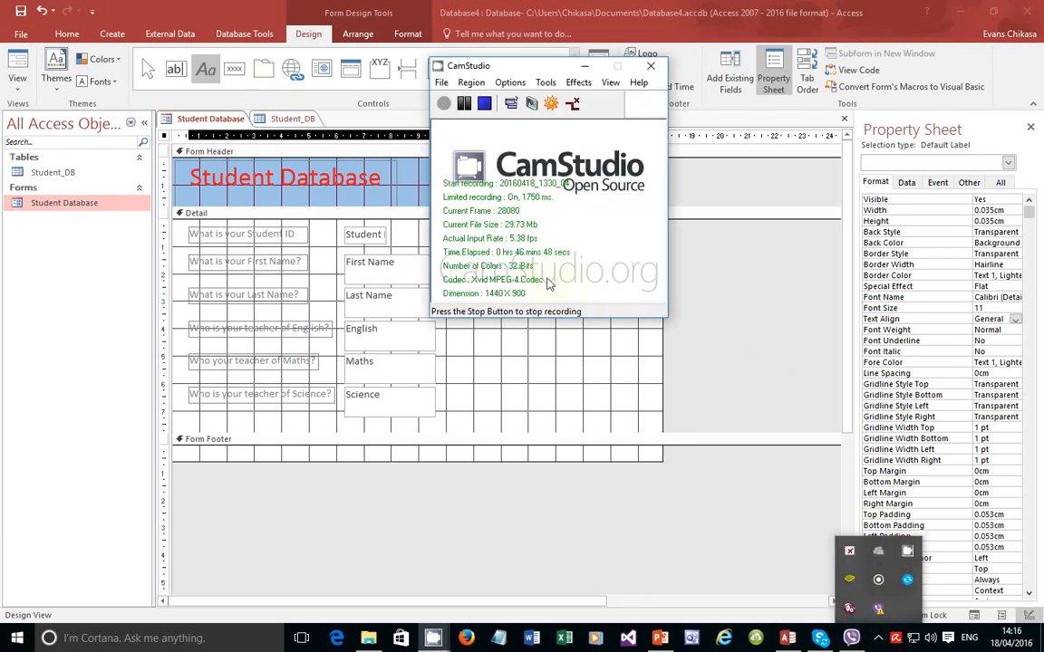
pyautogui.click(584, 66)
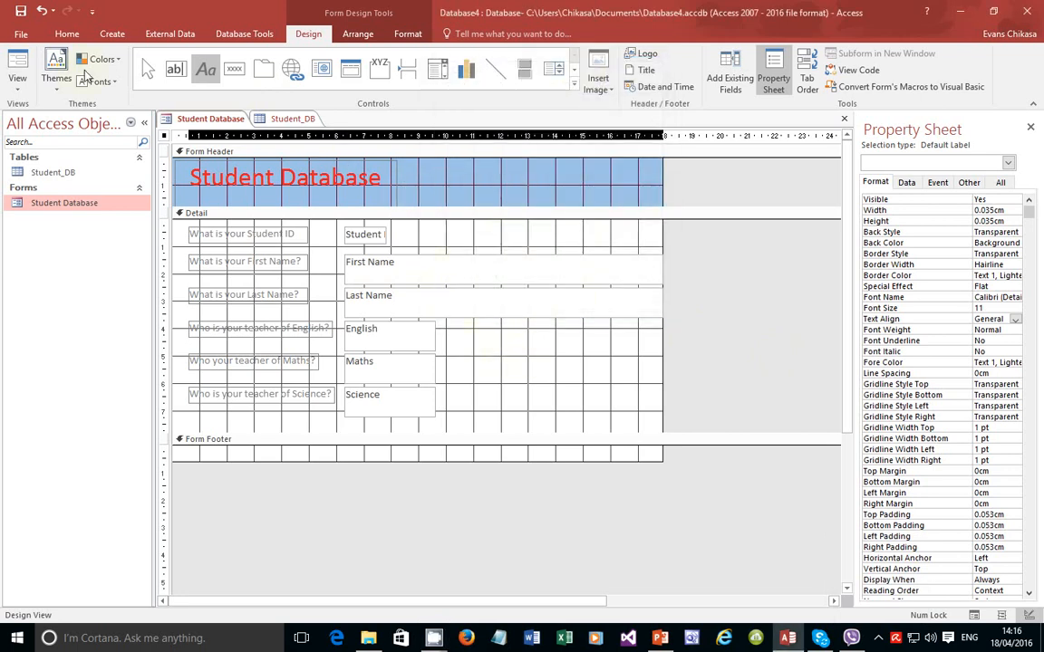
pyautogui.click(21, 12)
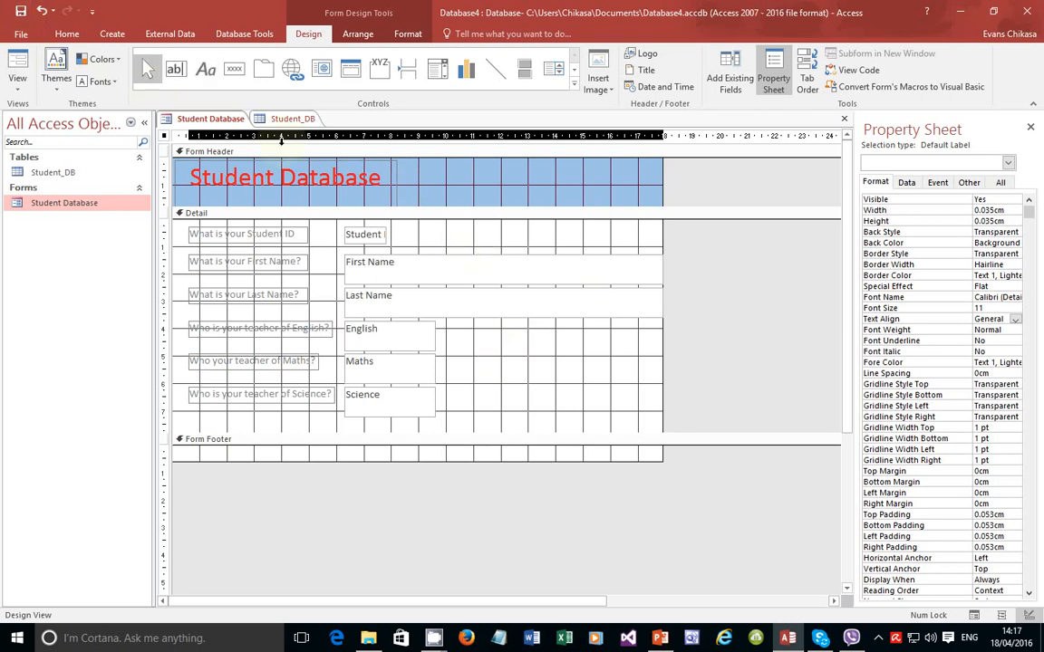
pyautogui.click(878, 638)
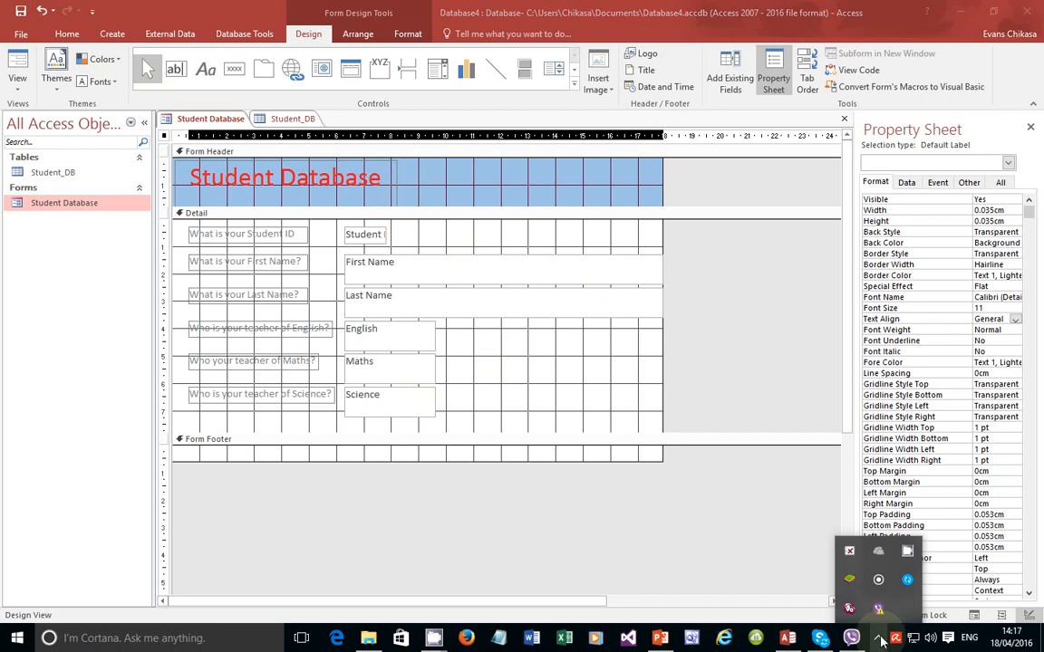
pyautogui.click(908, 551)
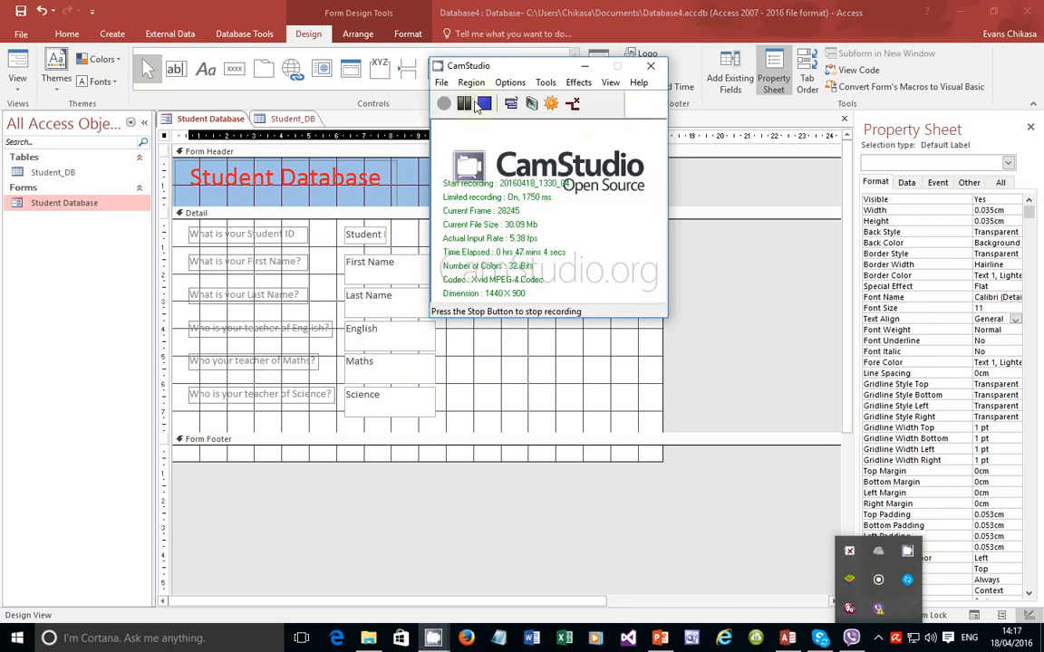